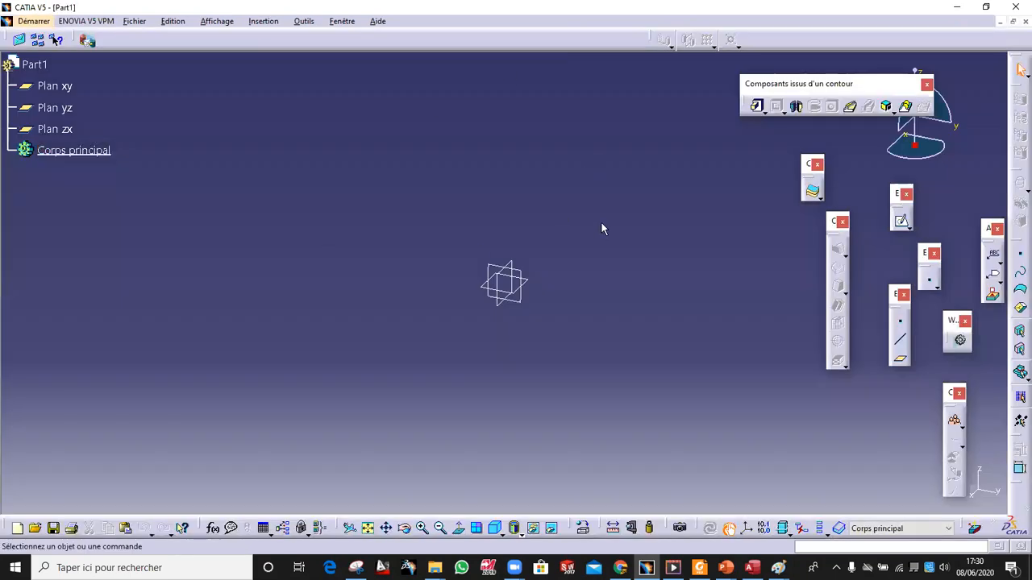
Sketch a centred rectangle of about 260 by 140 mm on the xy plane, centred on the origin, and exit the sketch
click(65, 84)
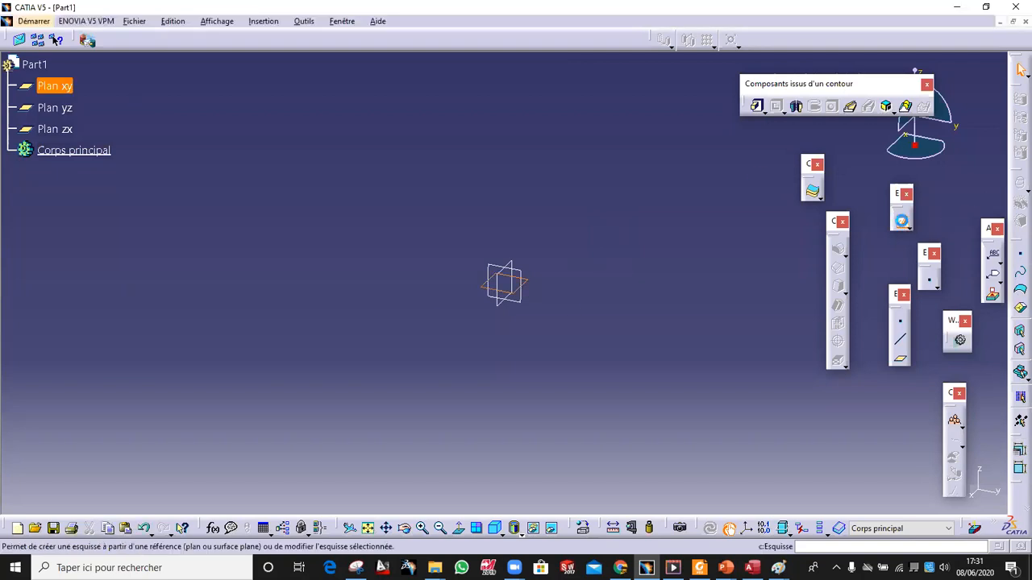
click(1019, 70)
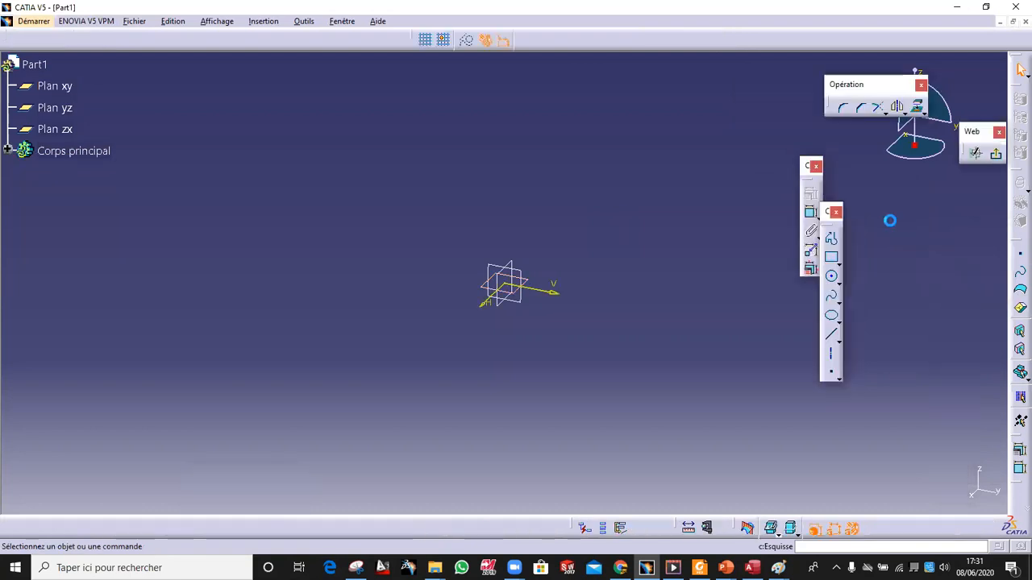
click(837, 261)
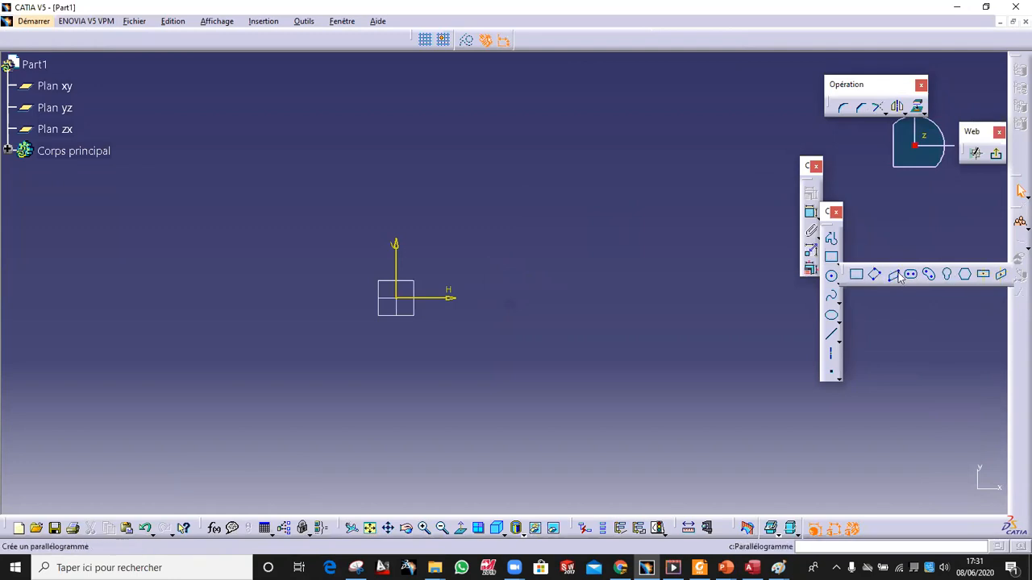
click(982, 274)
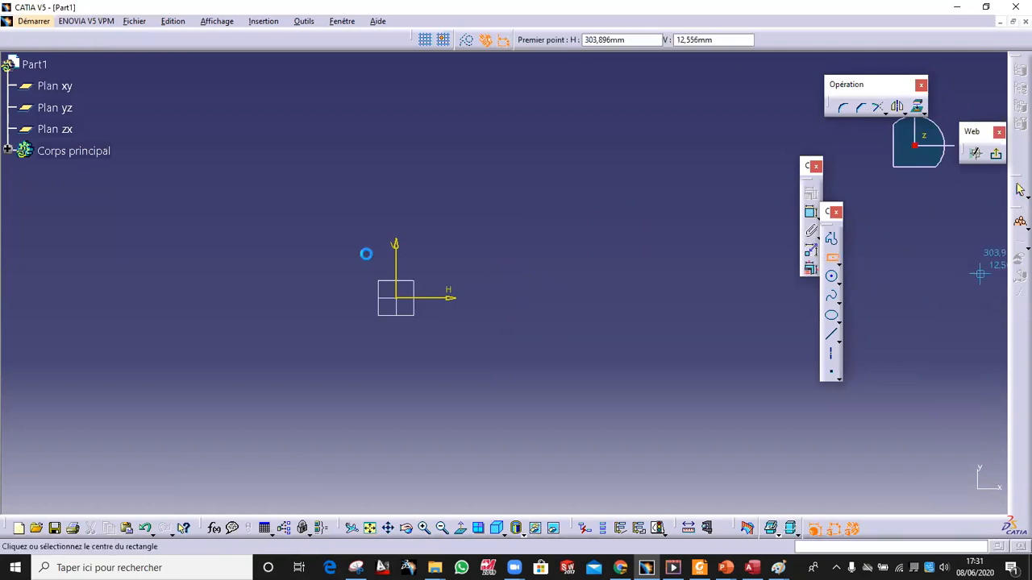
click(400, 300)
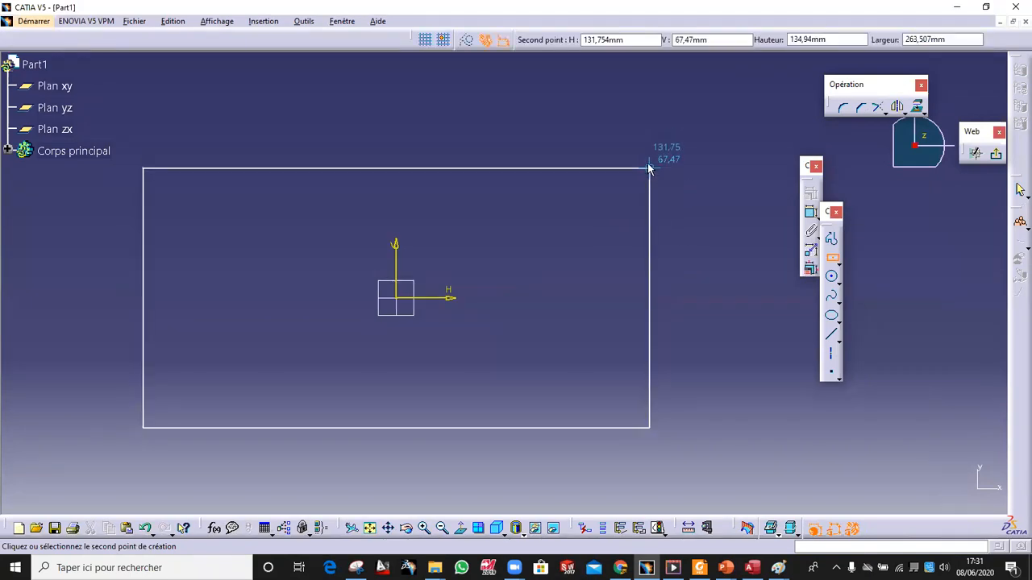
click(645, 164)
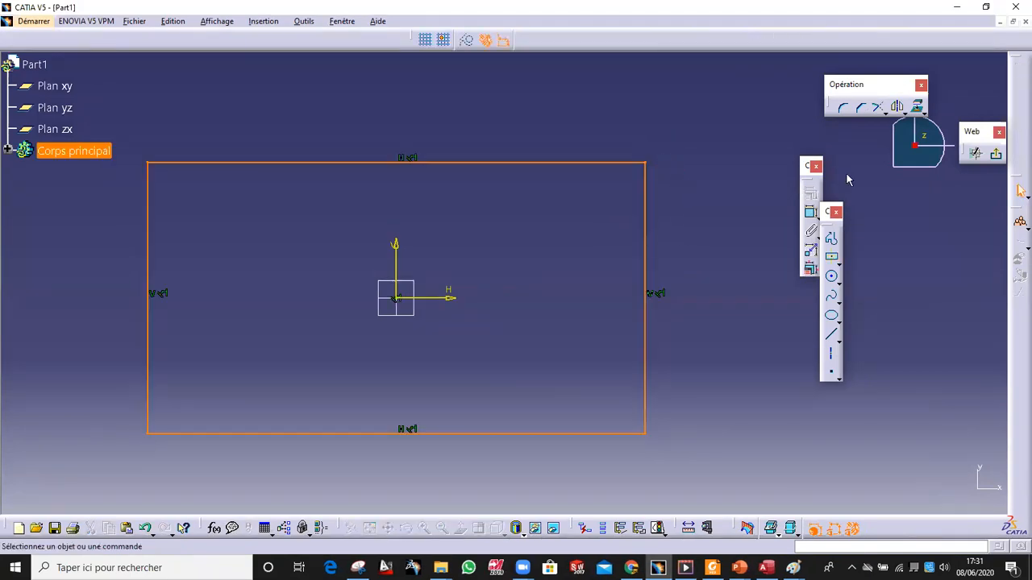
click(677, 182)
click(994, 156)
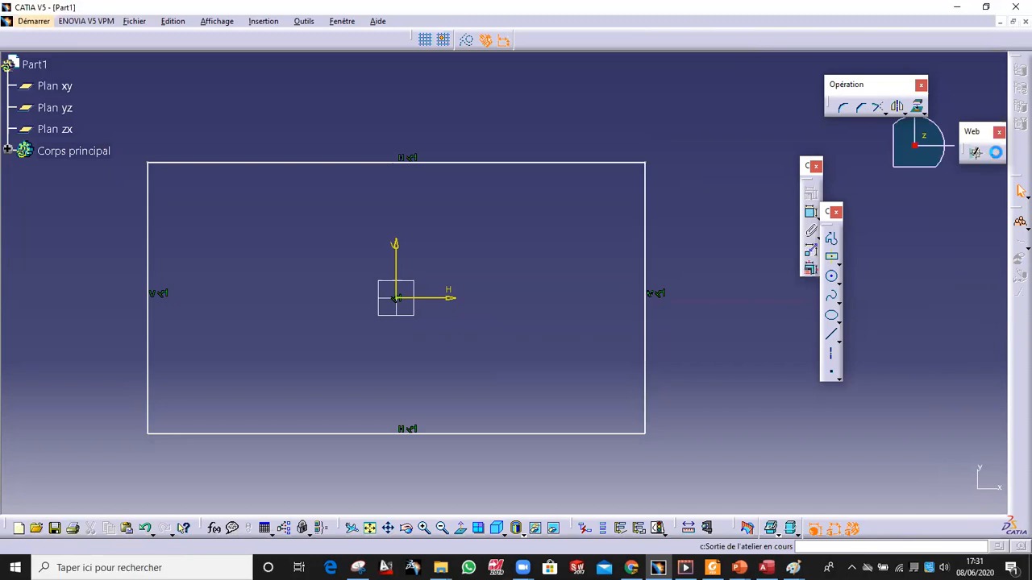
Start an extrusion of the rectangle sketch and set its first-limit length to 35 mm
middle_drag(628, 420, 576, 383)
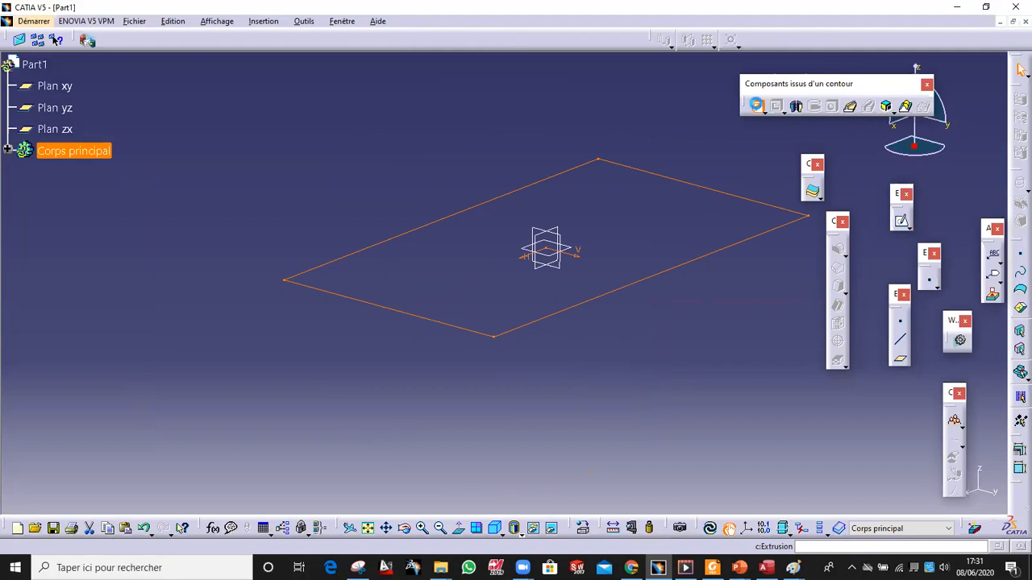
click(753, 106)
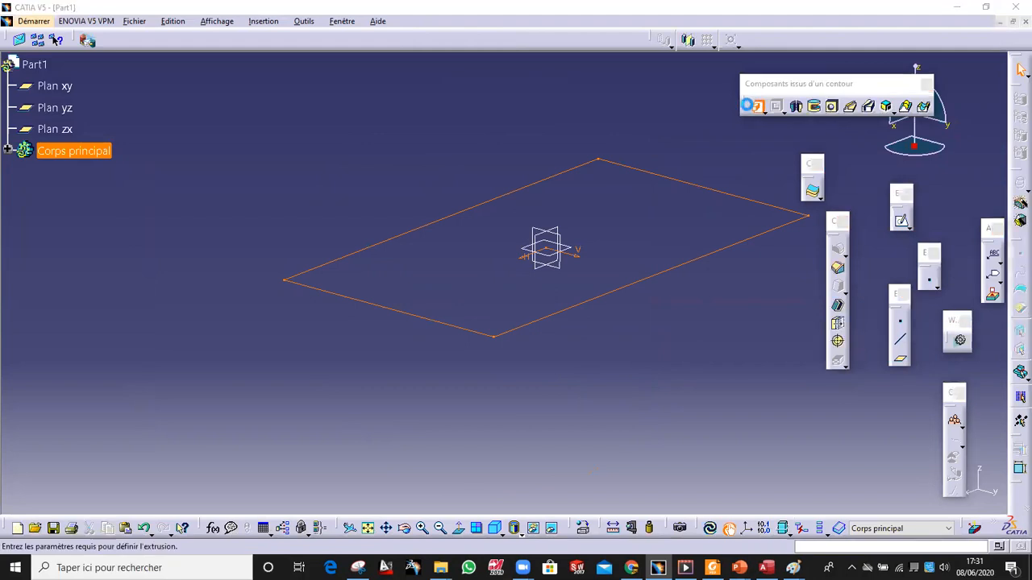
middle_drag(382, 429, 363, 321)
drag(363, 286, 363, 266)
click(949, 187)
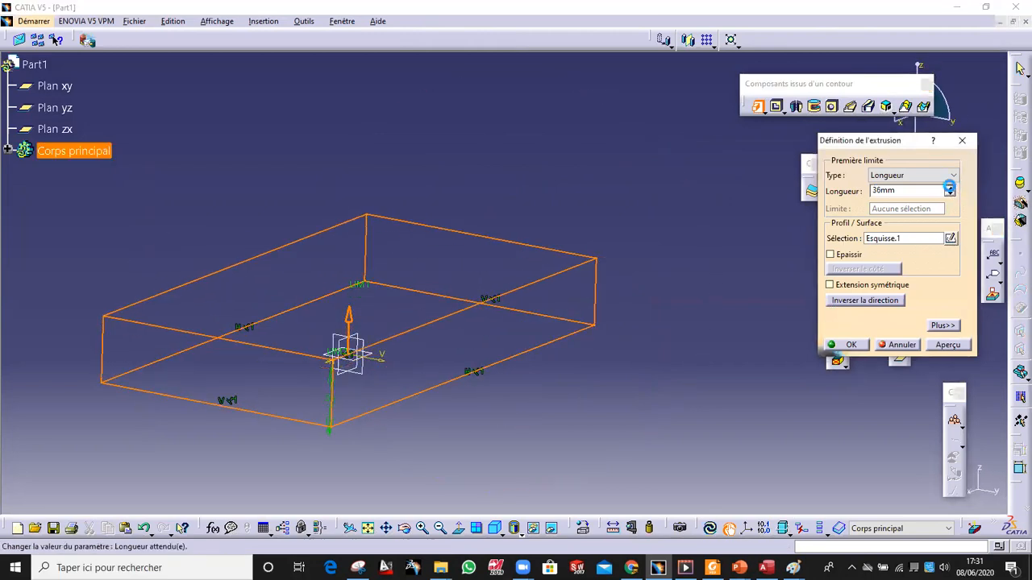
click(948, 194)
click(948, 194)
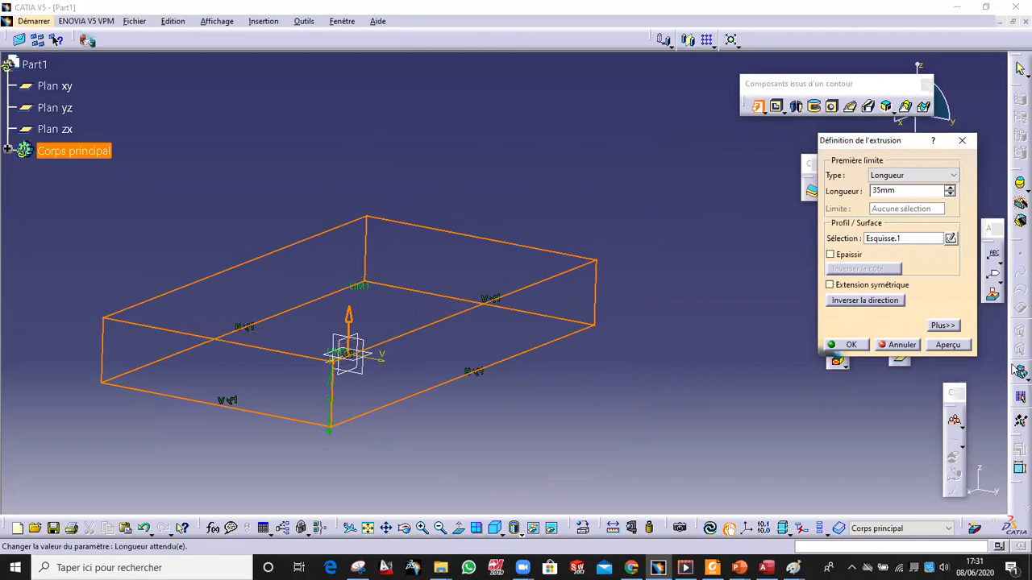
Try different second-limit lengths for the extrusion, including negative ones, and reset the second limit to 0 mm
click(943, 325)
click(1011, 194)
click(1012, 194)
click(1013, 193)
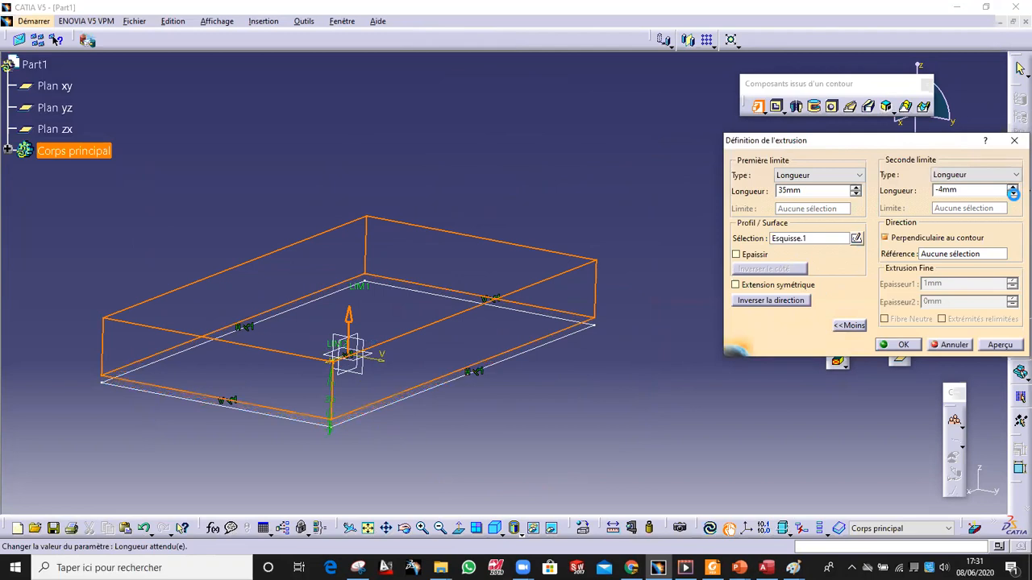
click(1013, 186)
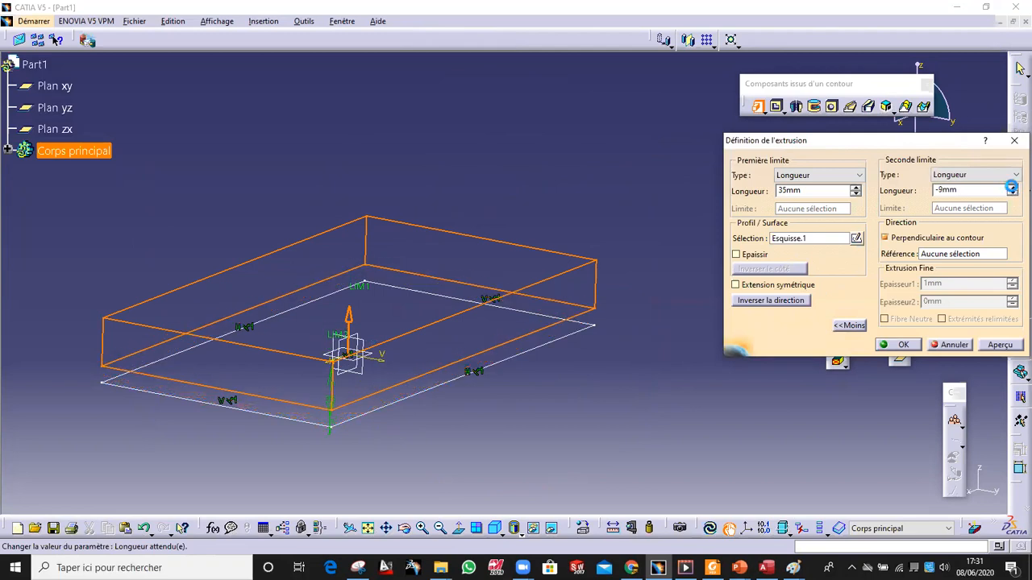
click(1011, 187)
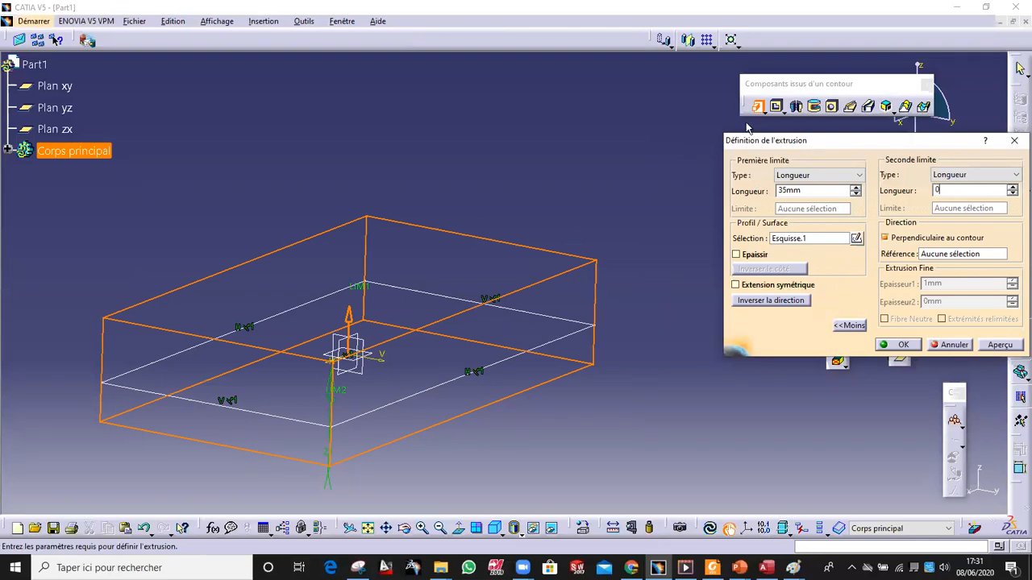
key(Return)
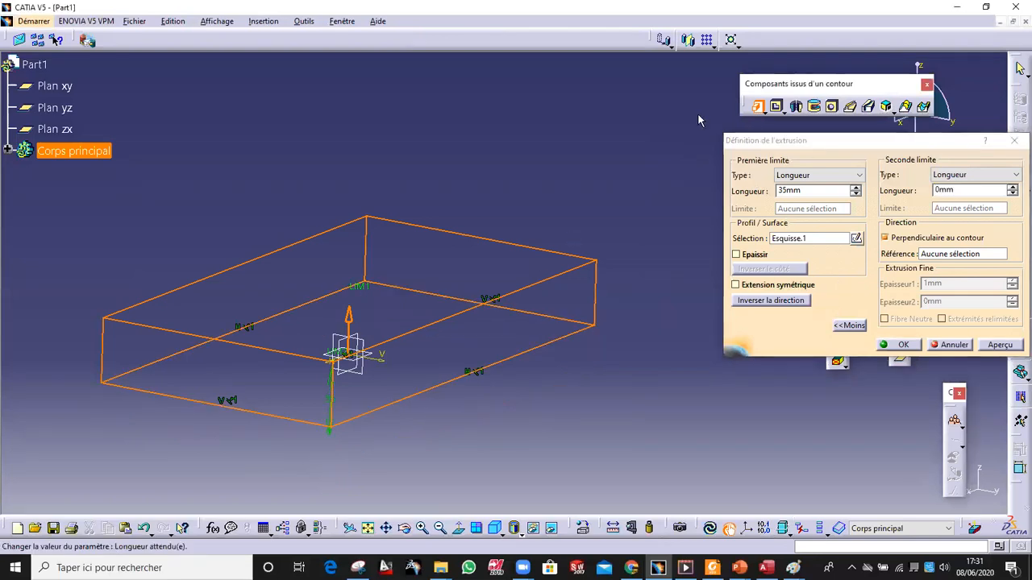
Set the extrusion's first-limit length to 50 mm and create the block
click(819, 190)
key(Return)
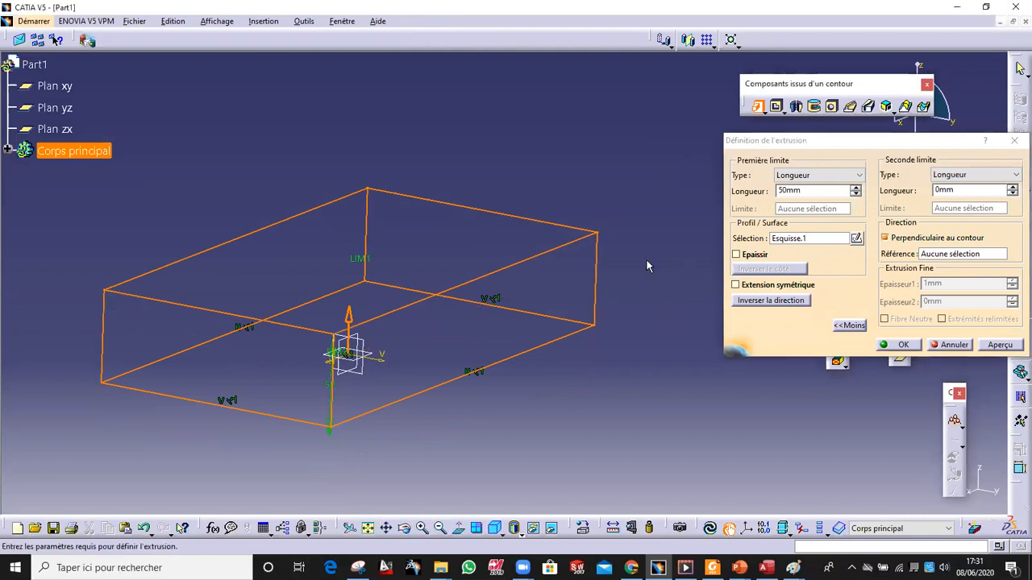
click(903, 345)
Sketch a curved slot on the block's top face, centred on the origin with an arc radius of about 86 mm and end radius of about 9 mm
middle_drag(756, 233, 613, 145)
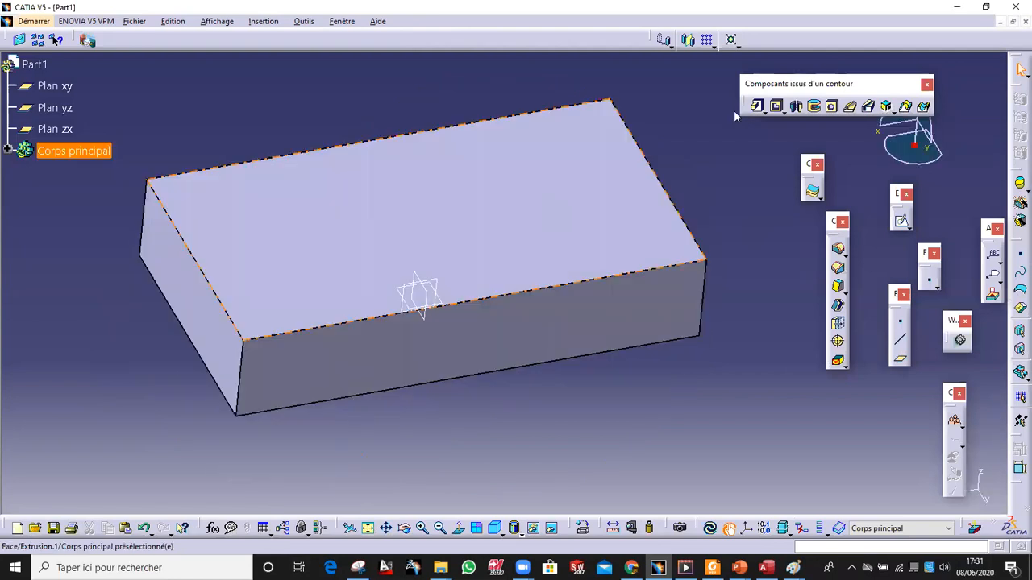
mouse_move(647, 99)
middle_down()
mouse_move(617, 182)
mouse_move(569, 250)
mouse_move(774, 247)
middle_up()
click(902, 221)
click(479, 209)
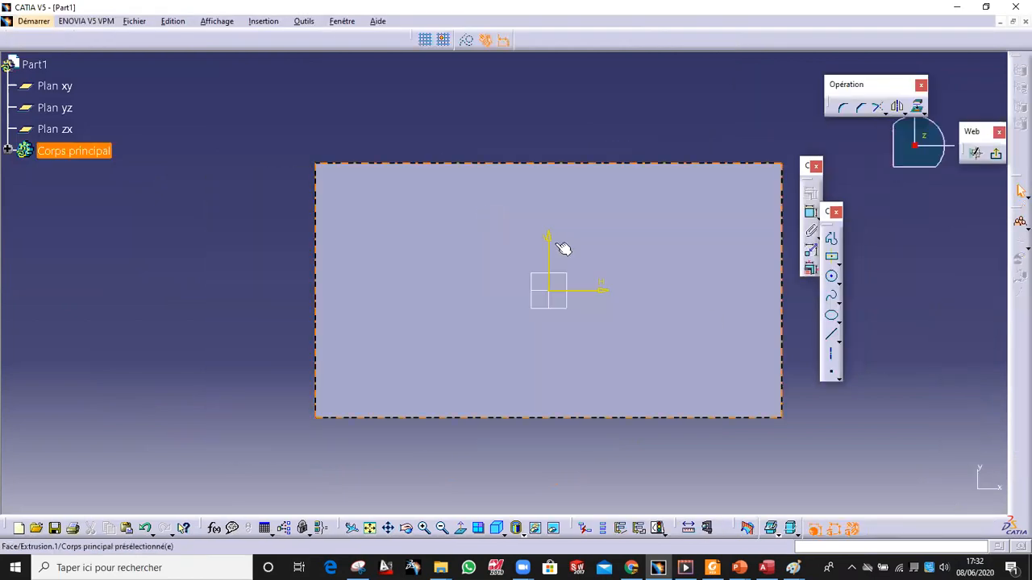
click(835, 258)
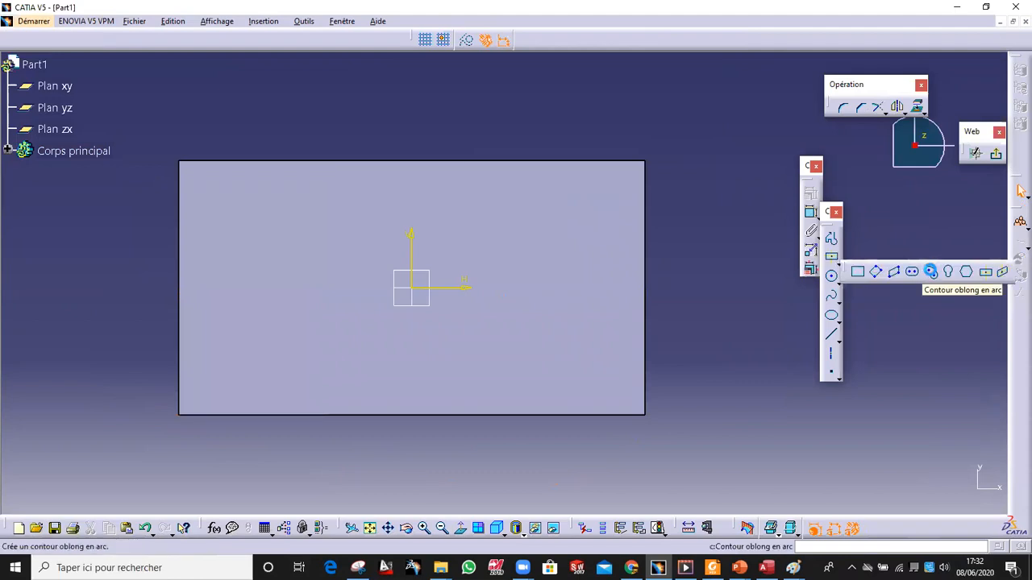
click(929, 273)
click(413, 289)
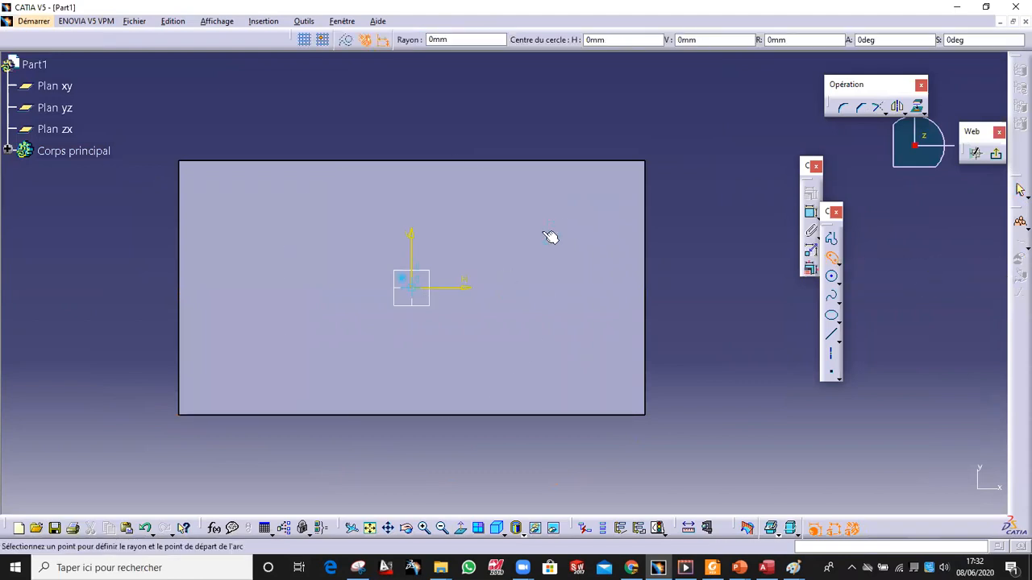
click(537, 190)
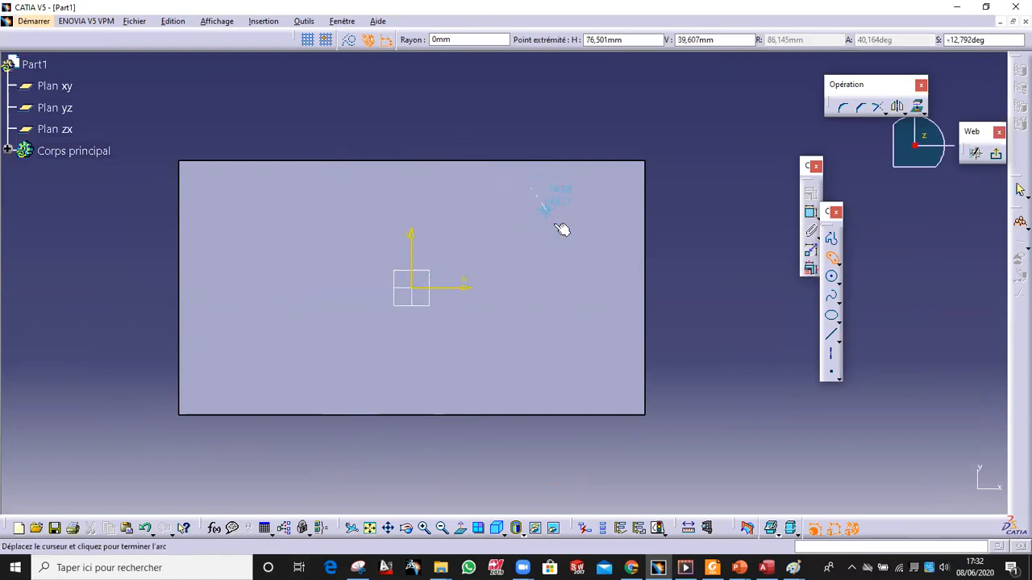
click(541, 364)
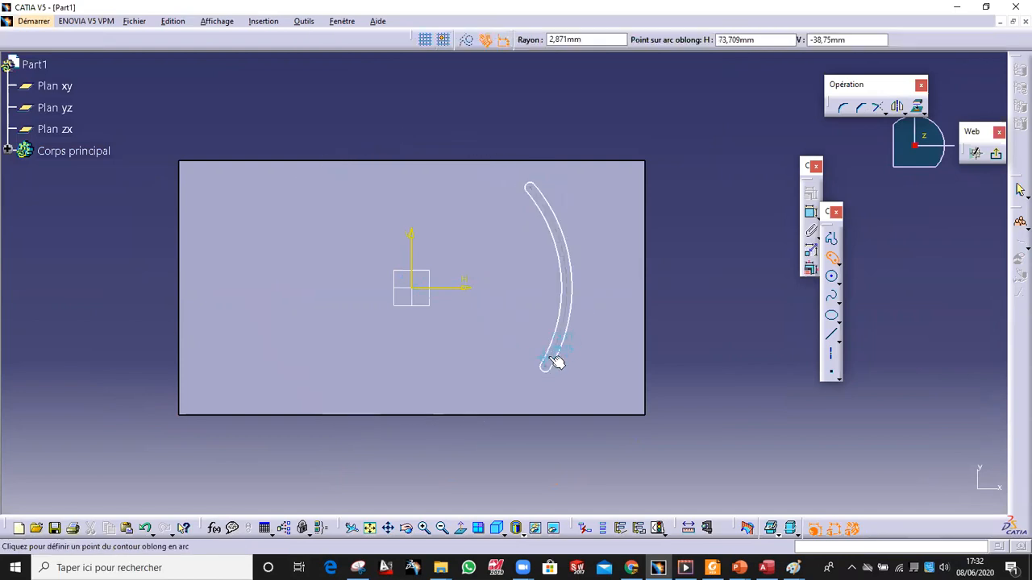
click(529, 357)
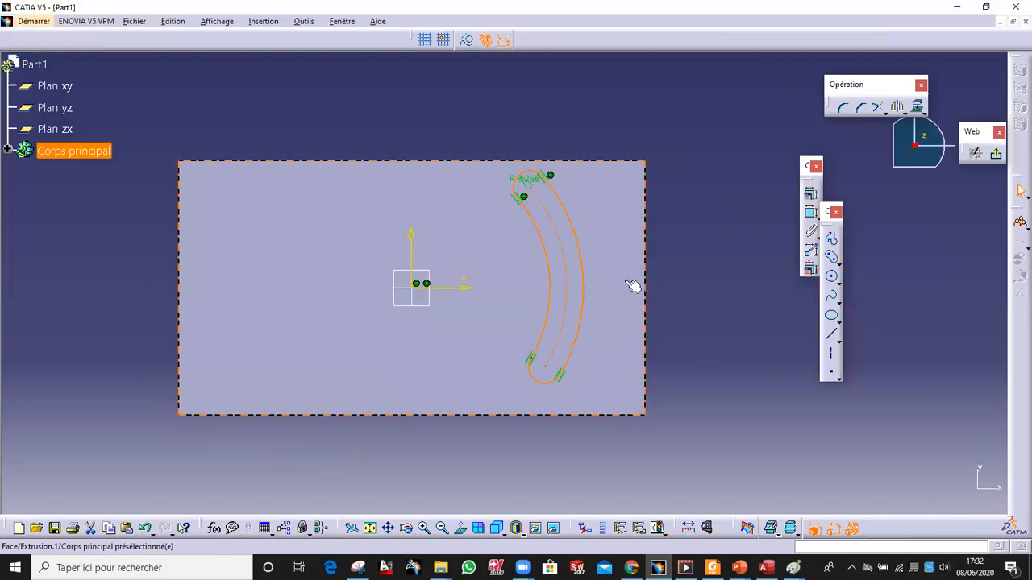
click(996, 156)
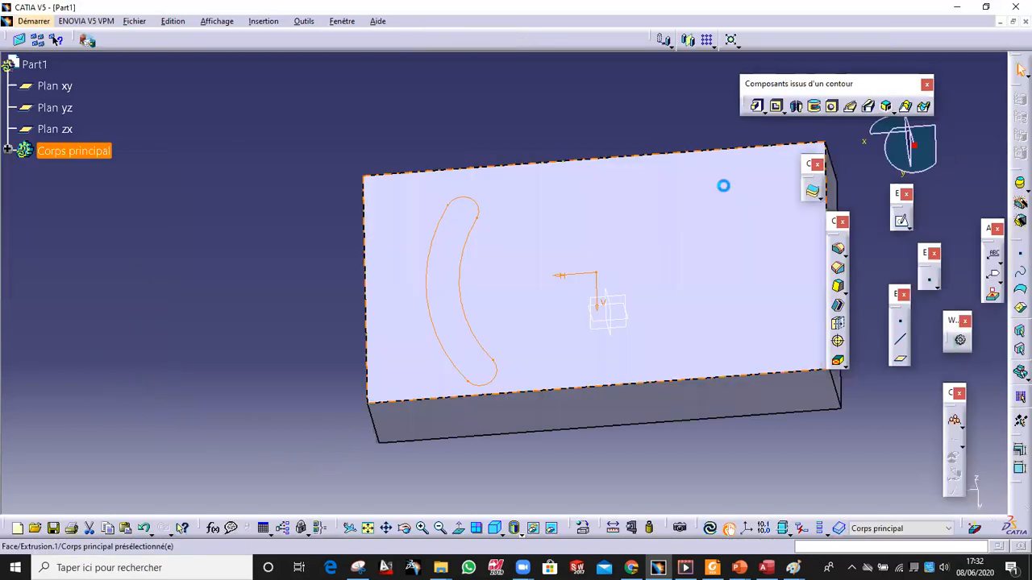
Cut the curved slot sketch into the block as a 50 mm deep pocket
click(777, 107)
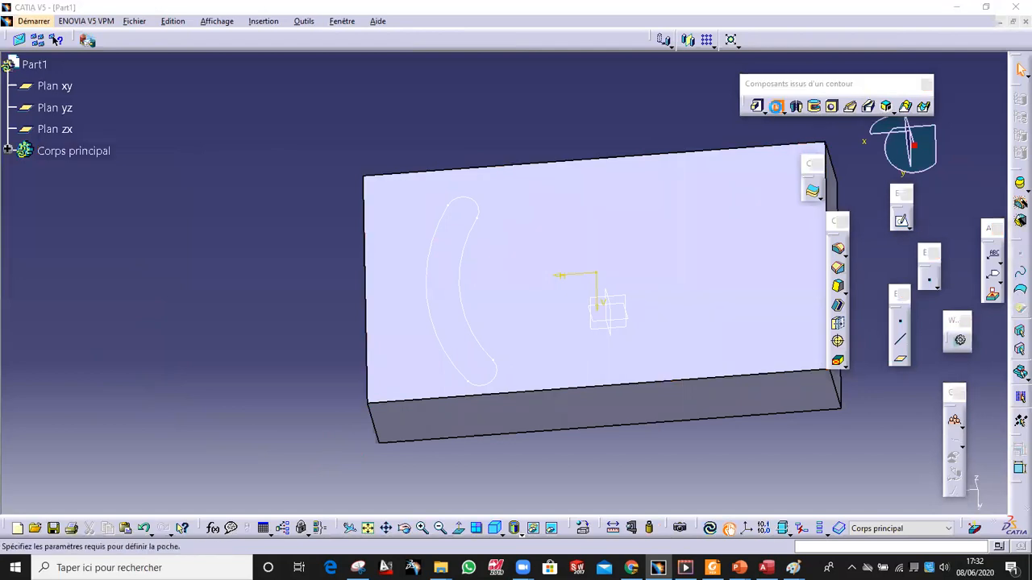
click(471, 245)
middle_drag(430, 439, 484, 339)
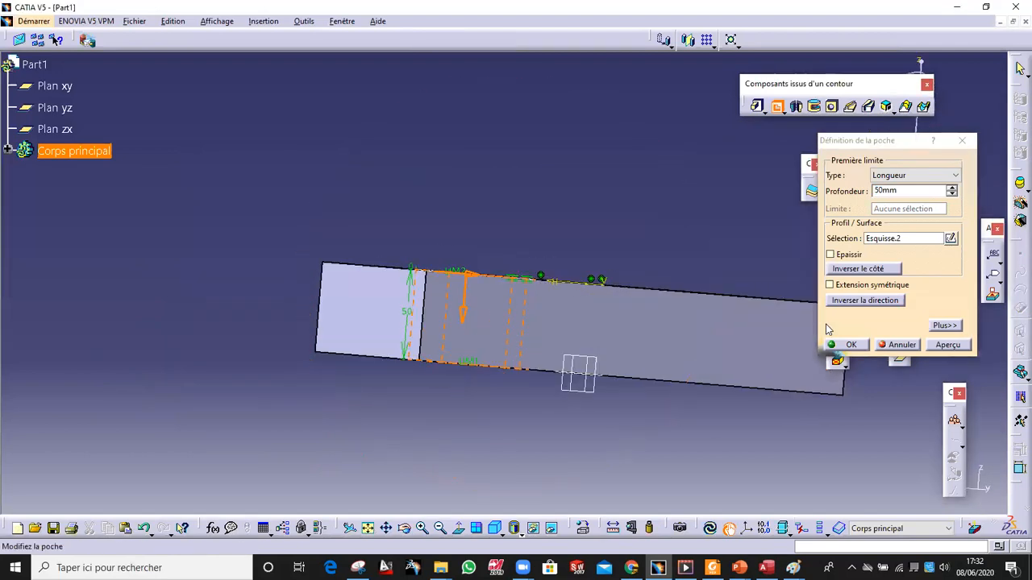
click(951, 176)
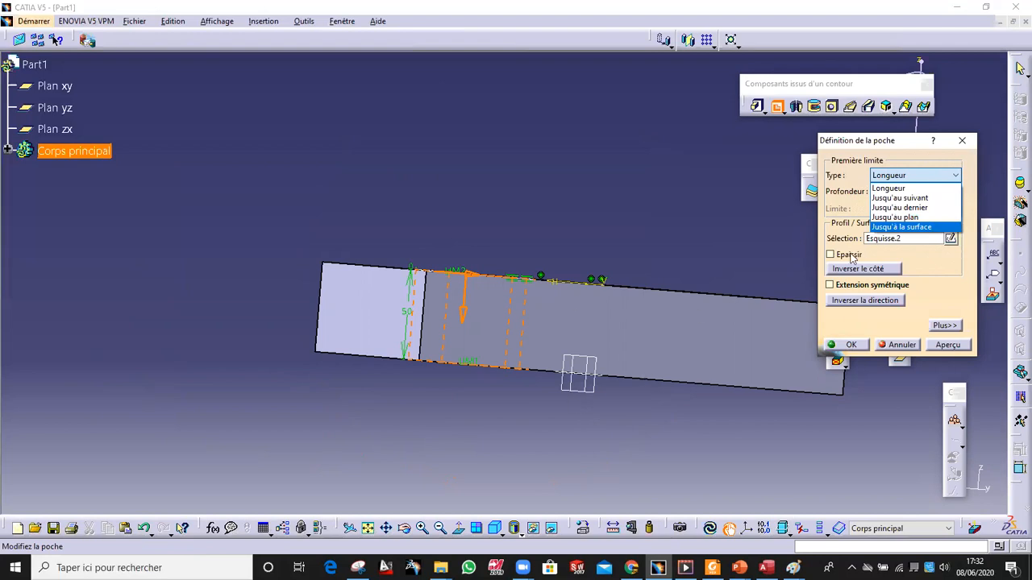
middle_drag(519, 255, 508, 355)
click(839, 348)
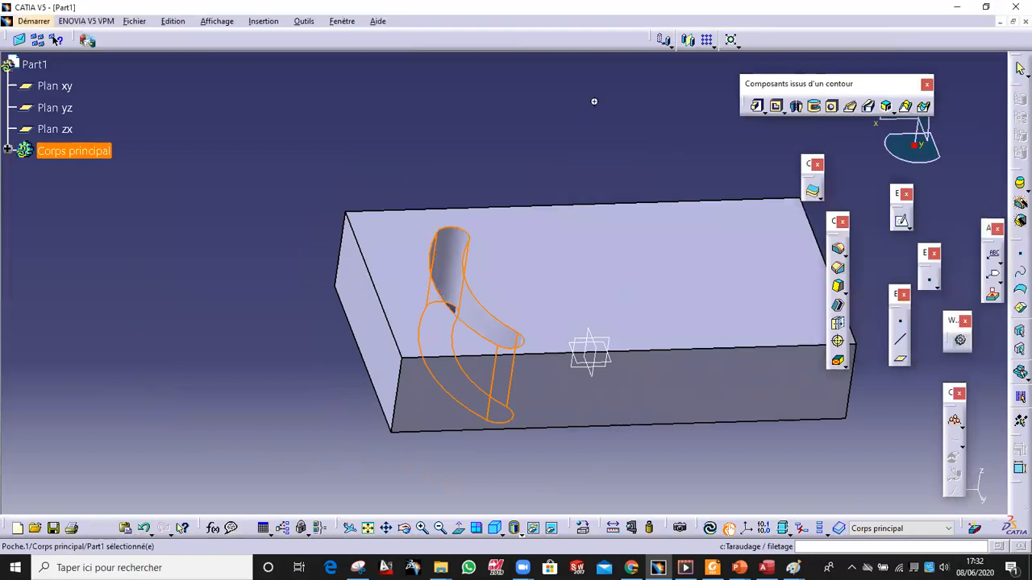
middle_drag(594, 101, 447, 265)
click(218, 228)
middle_drag(403, 212, 454, 332)
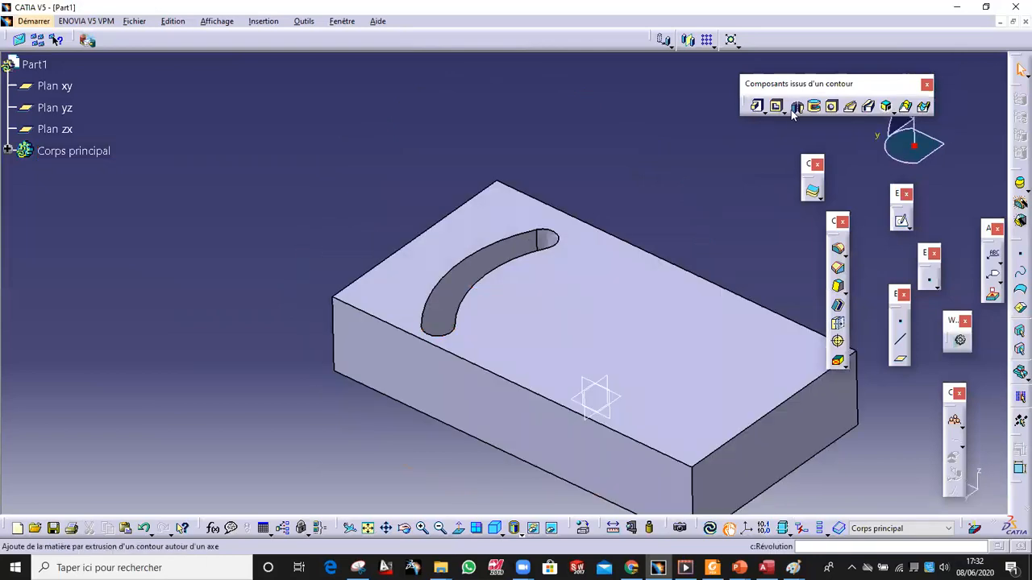
Start a new sketch on the block's long side face
middle_drag(490, 406, 638, 260)
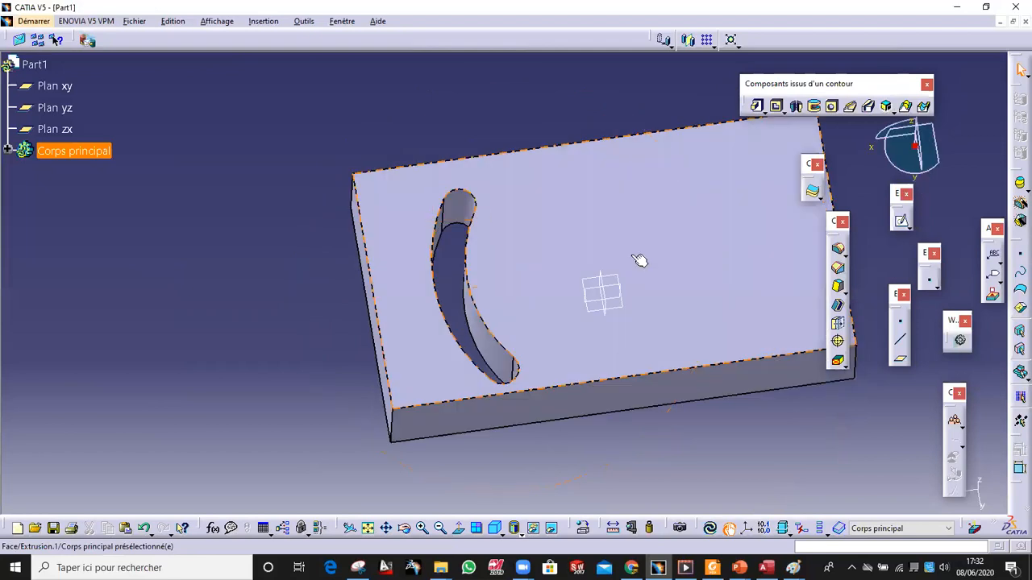
middle_drag(618, 392, 655, 313)
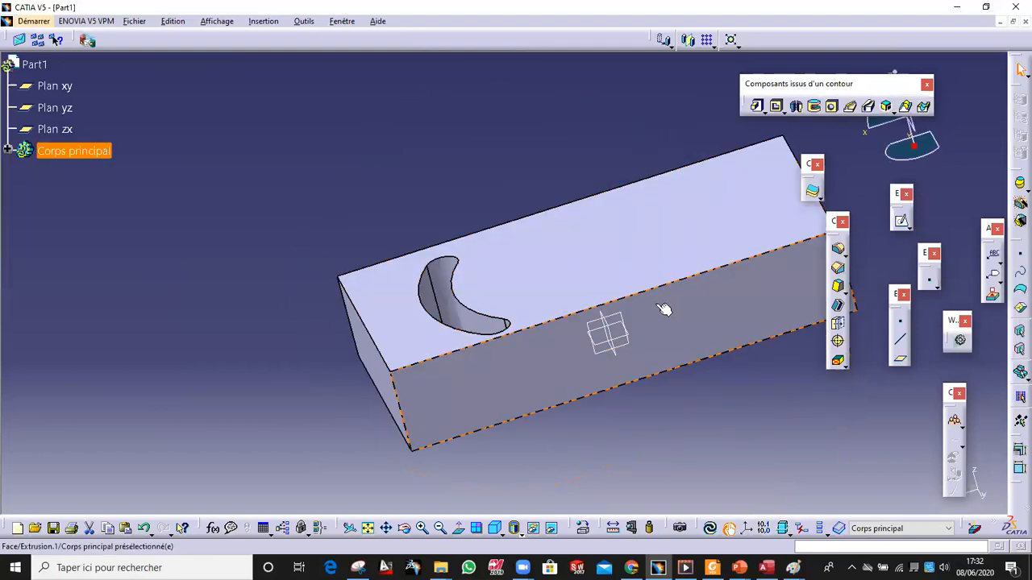
middle_drag(516, 307, 621, 301)
click(901, 219)
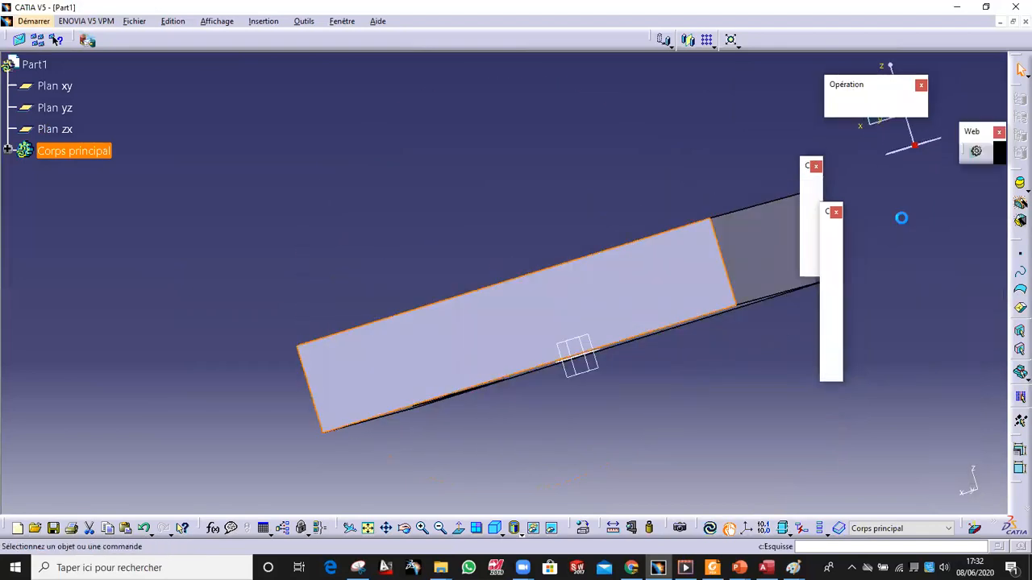
mouse_move(604, 218)
middle_down()
mouse_move(616, 194)
mouse_move(590, 200)
mouse_move(654, 249)
middle_up()
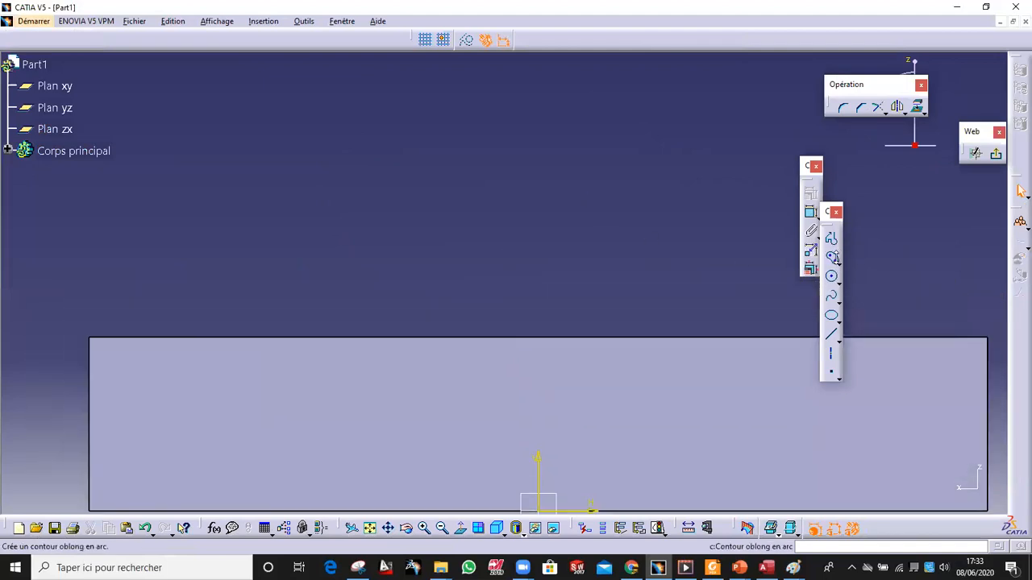
middle_drag(534, 227, 488, 246)
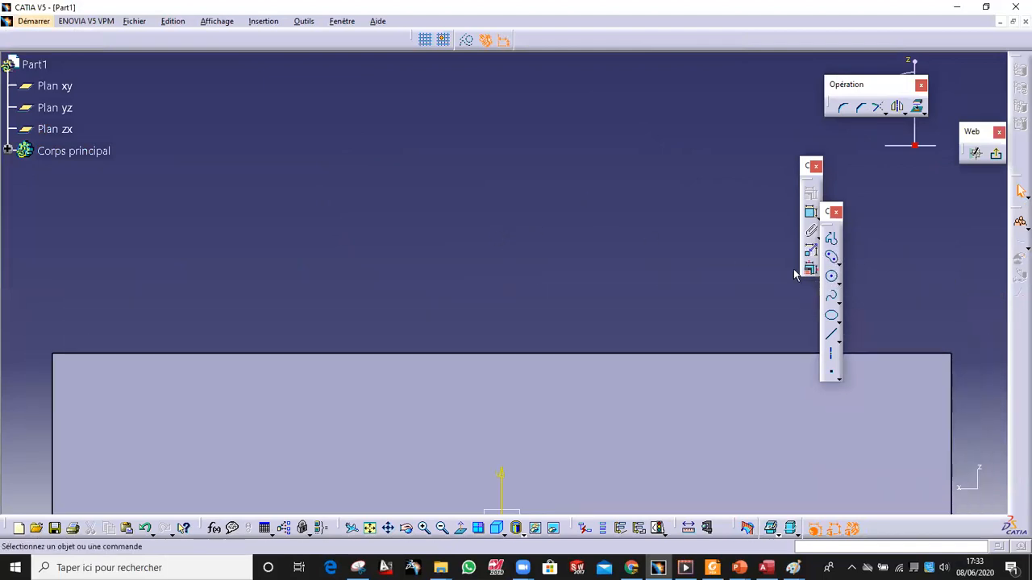
Start a profile with a horizontal line about 25 mm long from the vertical axis, continued by two tangent arcs, the lower about 31 mm in radius
click(832, 240)
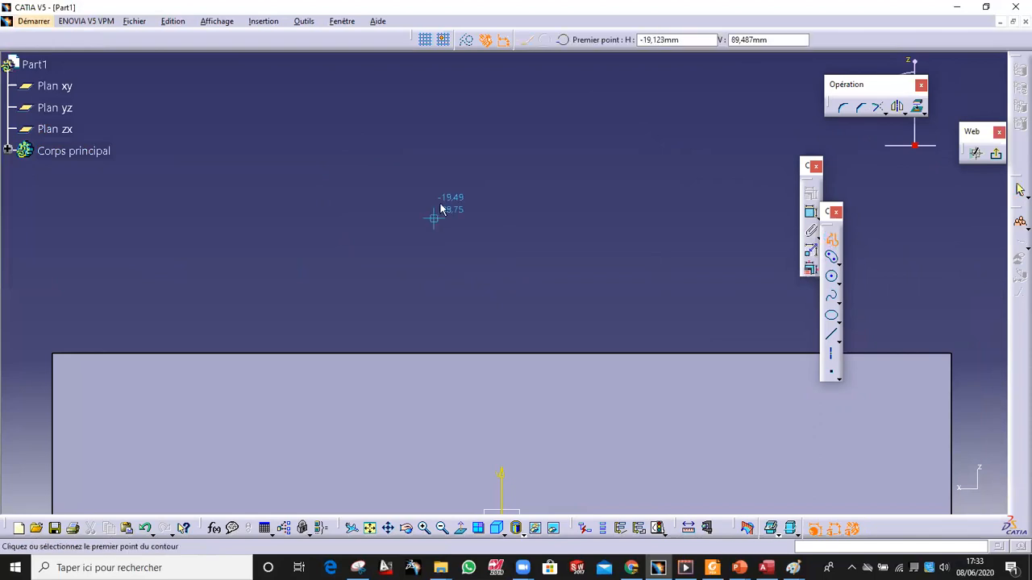
click(480, 127)
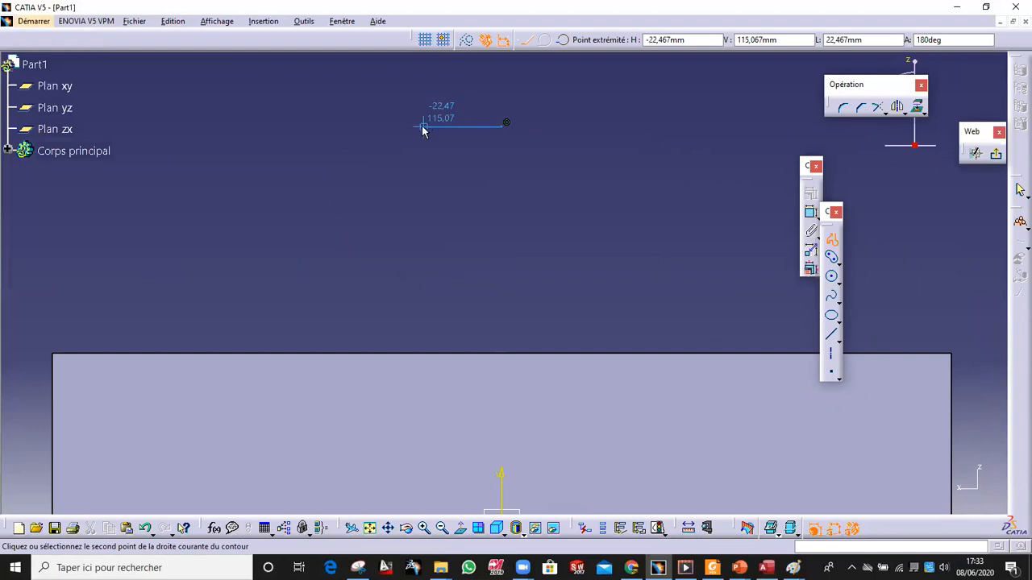
click(412, 127)
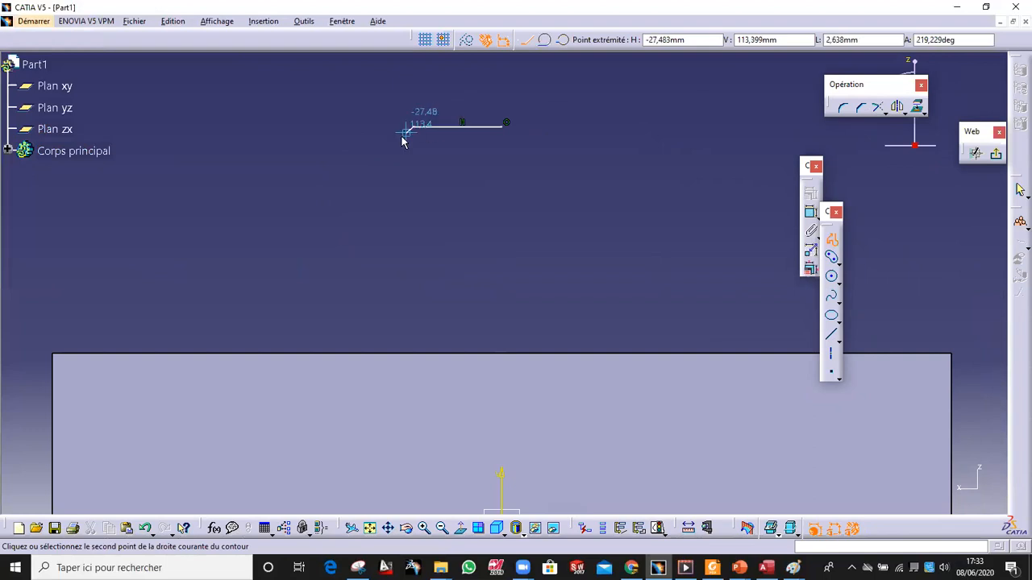
click(544, 39)
click(407, 186)
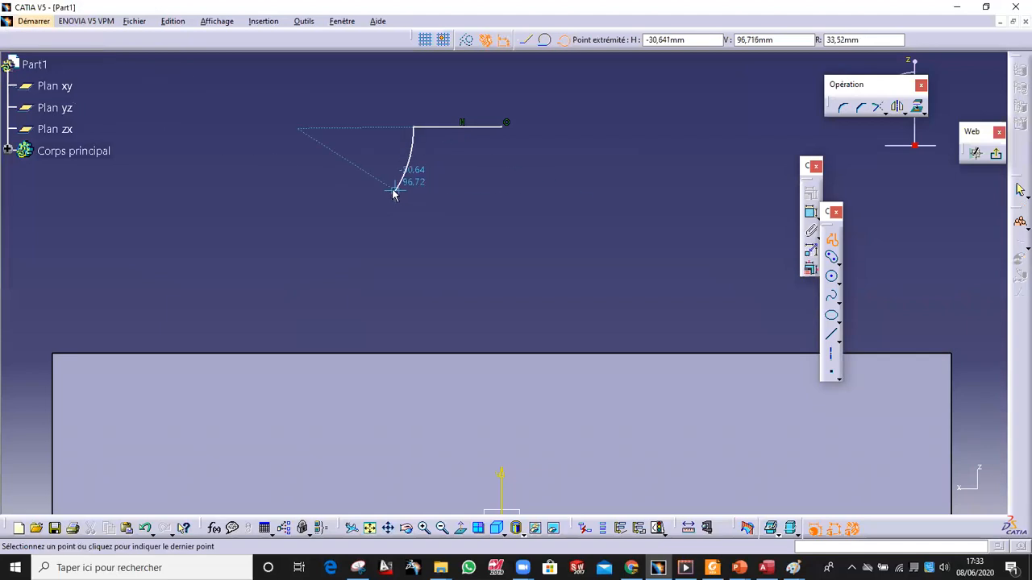
double_click(393, 189)
click(357, 271)
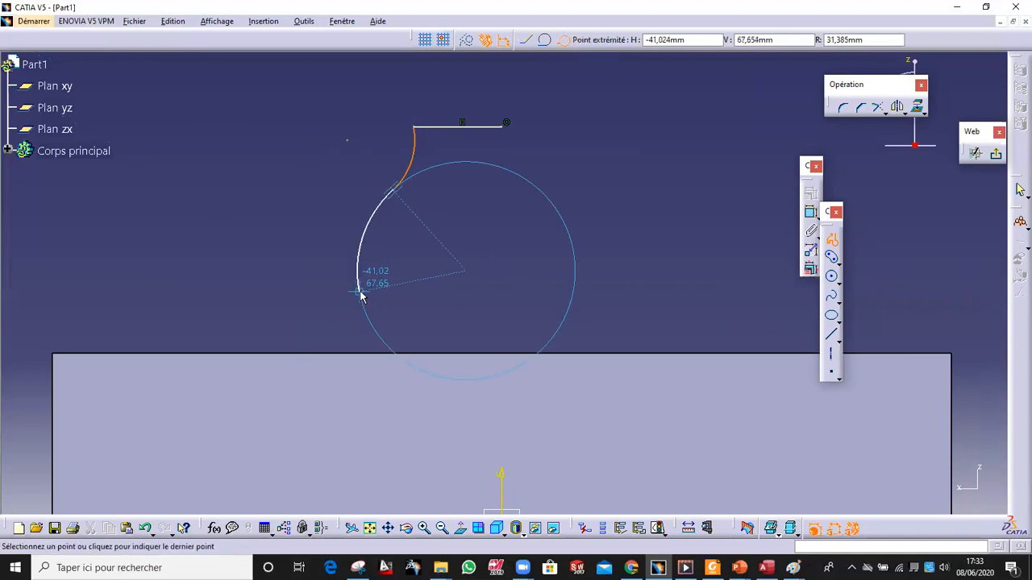
click(360, 293)
Continue the profile with a three-point arc ending just below the block's top edge, and finish the profile there
click(564, 40)
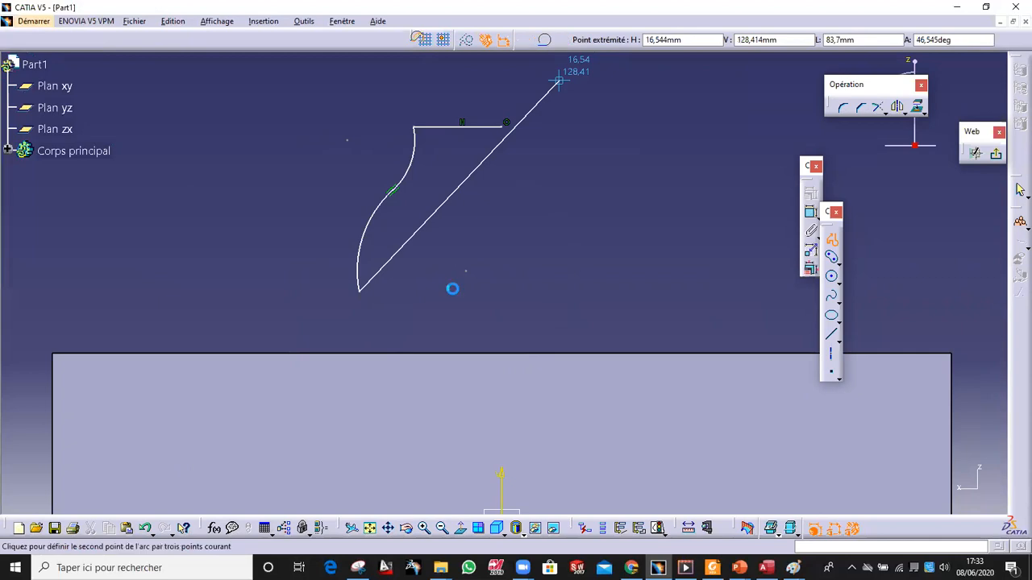
click(418, 357)
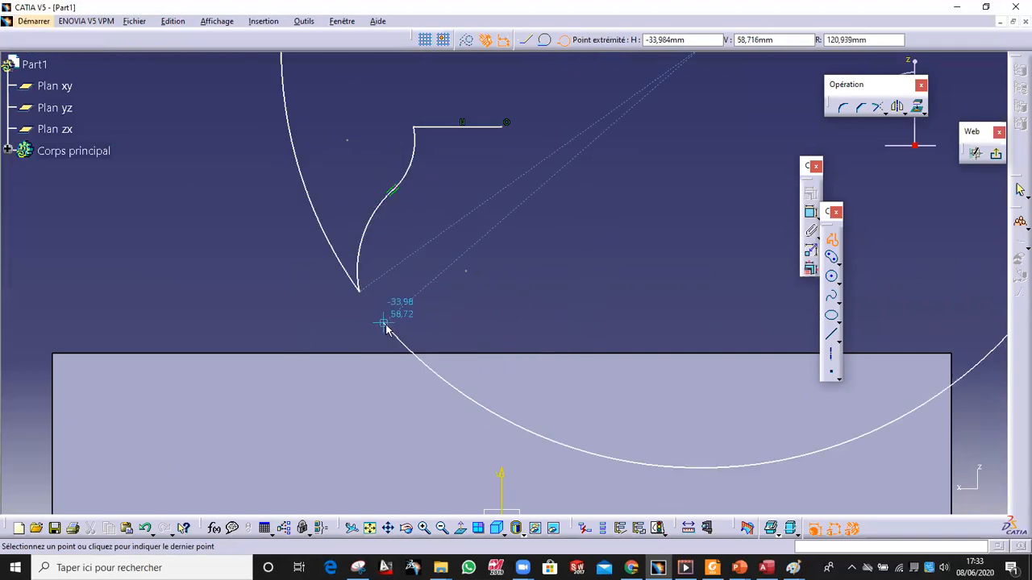
click(428, 360)
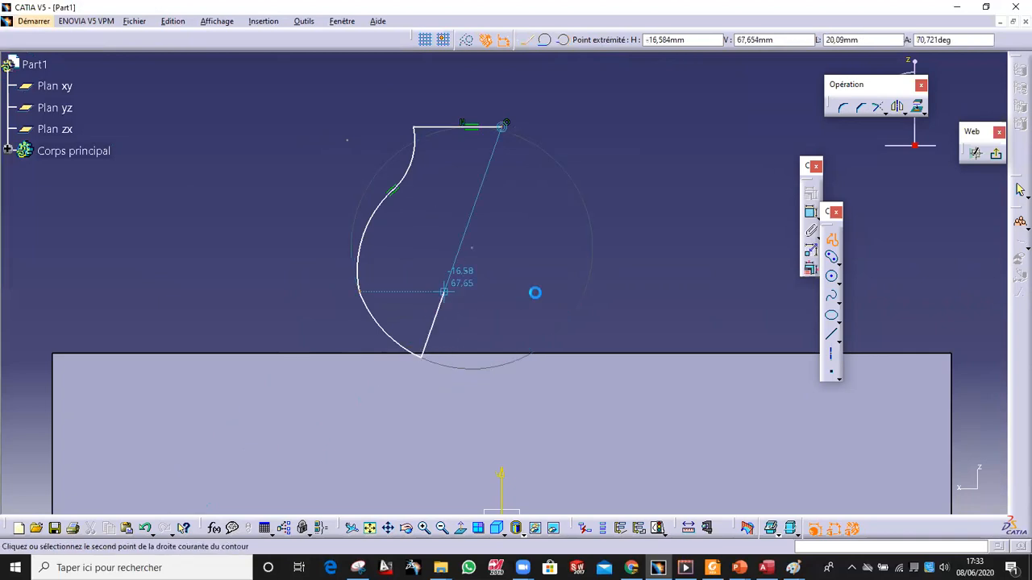
key(Escape)
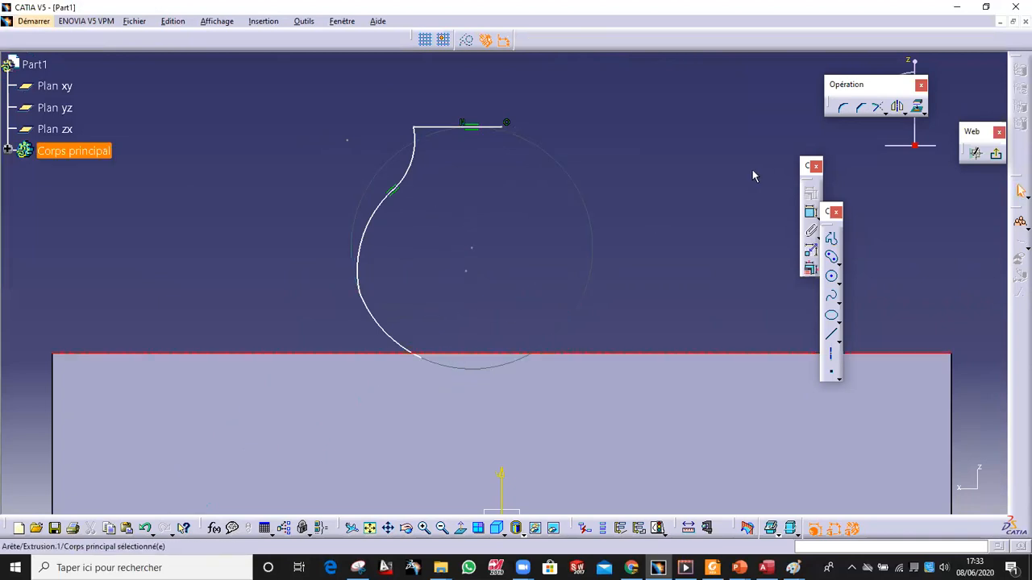
Draw a slanted line across the curved profile above the block and delete it
click(919, 108)
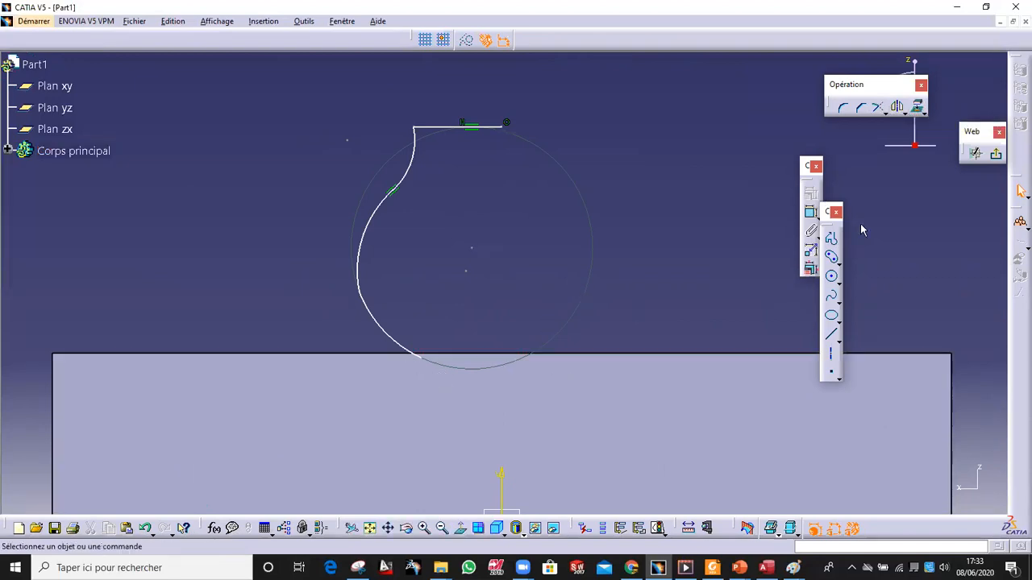
click(831, 333)
click(99, 326)
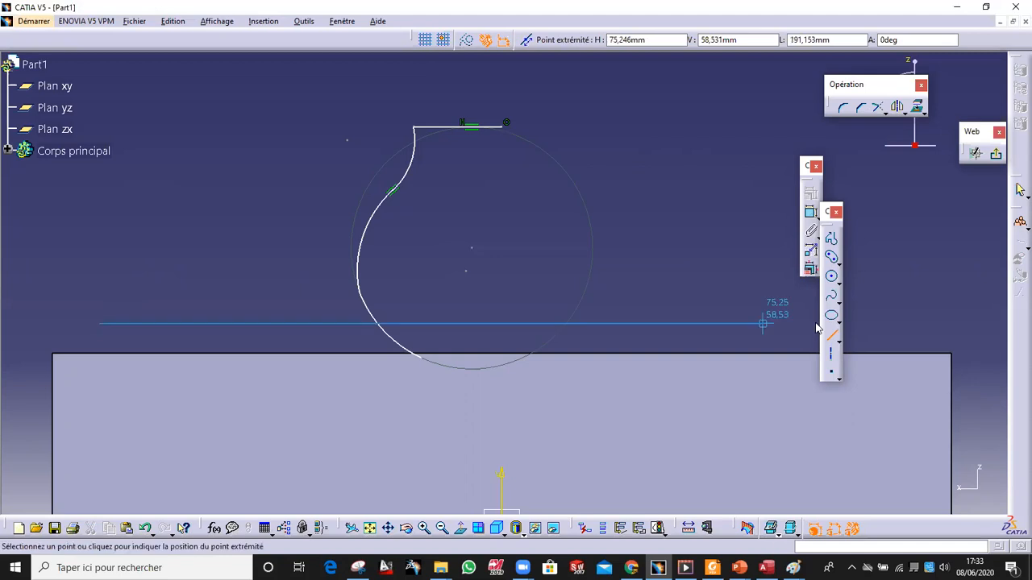
click(603, 252)
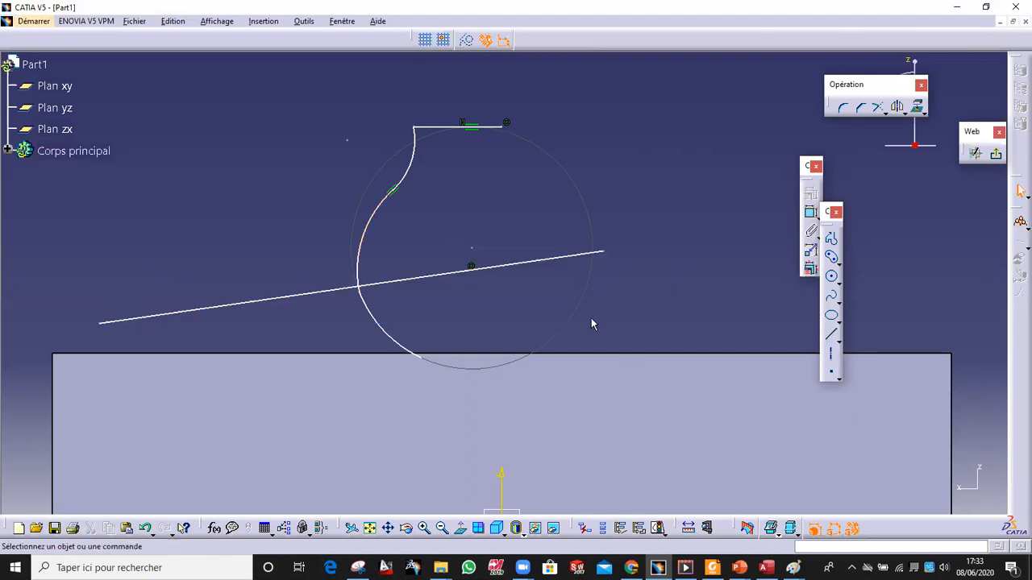
key(Delete)
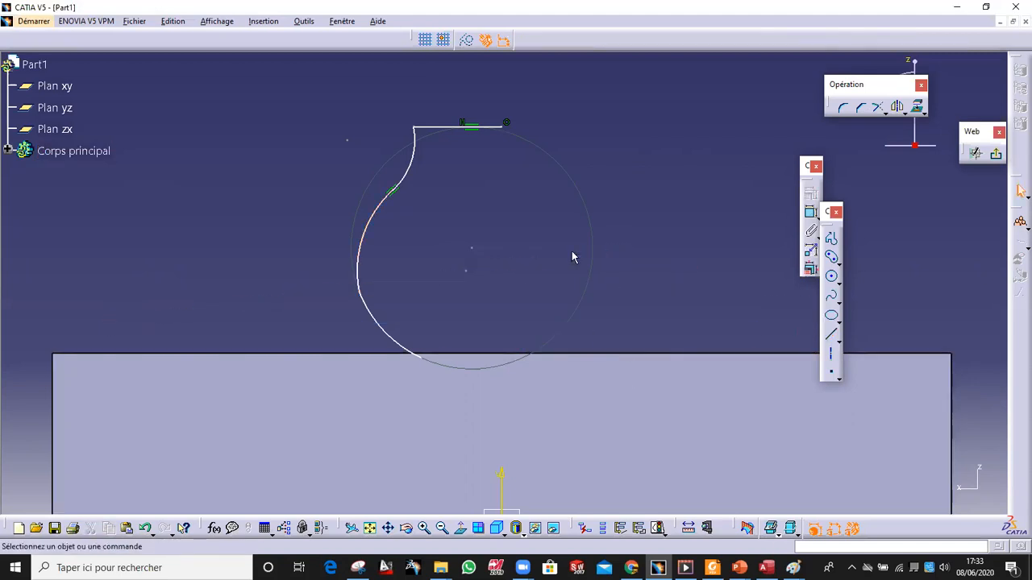
Project the block's top edge into the sketch and draw a vertical line about 74 mm long down from the profile's open upper end
click(721, 352)
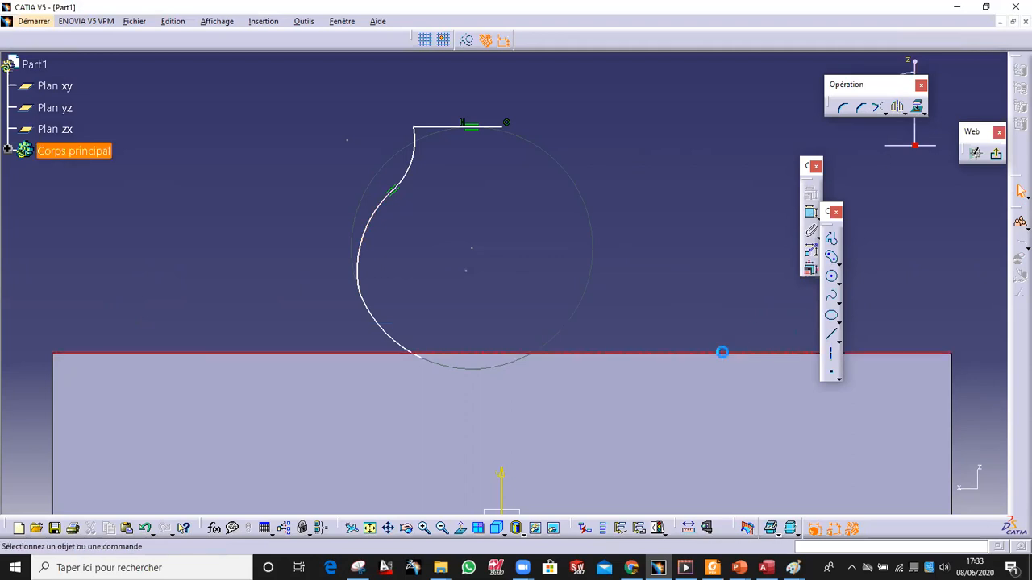
click(916, 106)
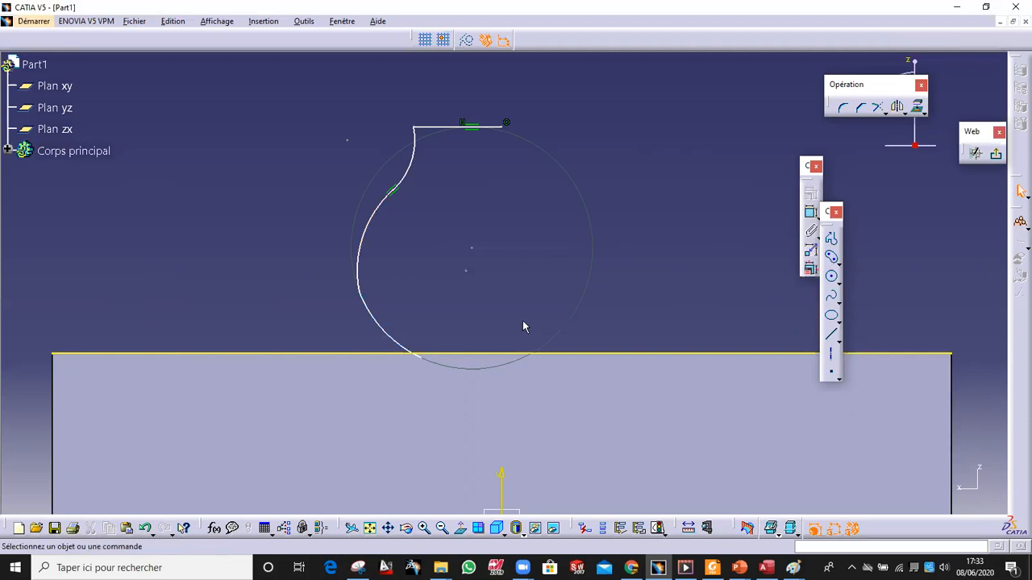
scroll(525, 274, up, 2)
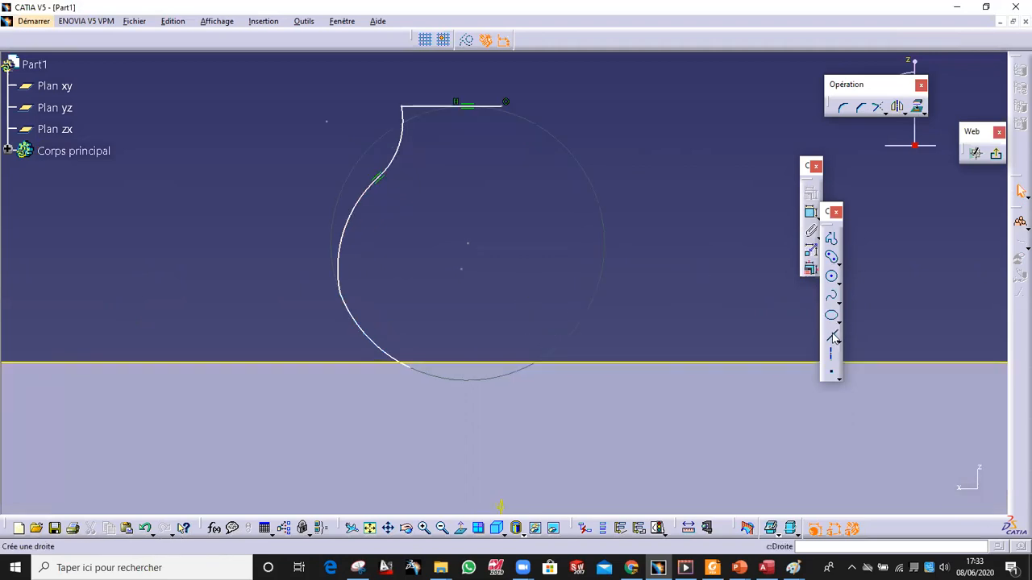
click(832, 337)
click(506, 107)
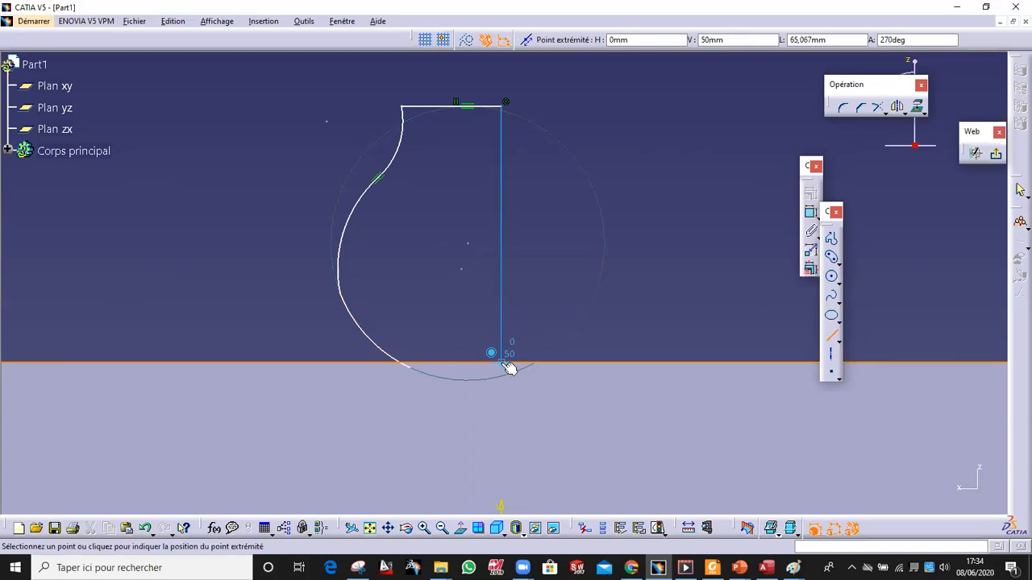
click(501, 395)
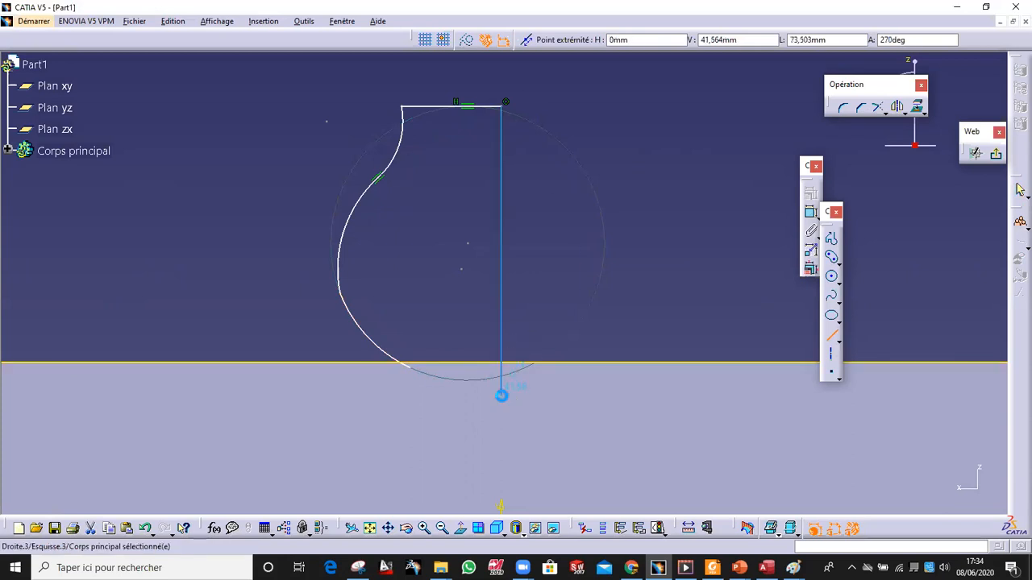
Trim the overhanging ends of the vertical line, projected edge and lower arc with Quick Trim to close the profile, and exit the sketch
click(905, 113)
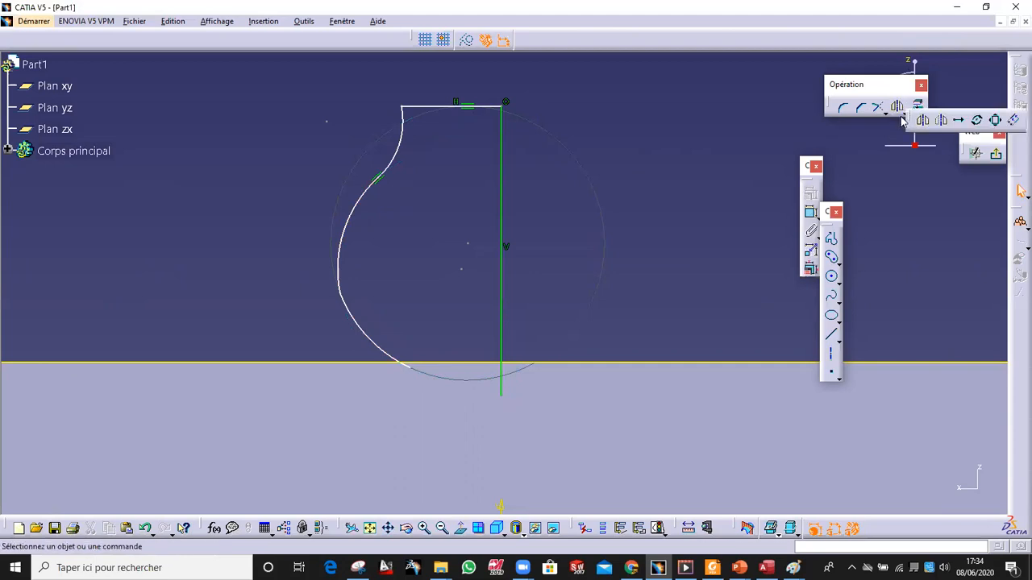
click(885, 114)
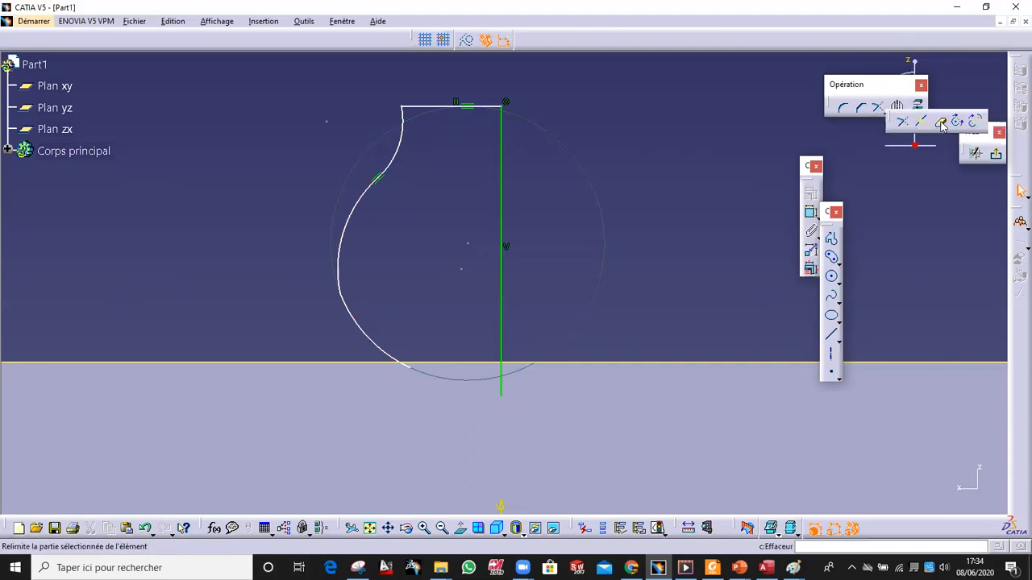
click(942, 122)
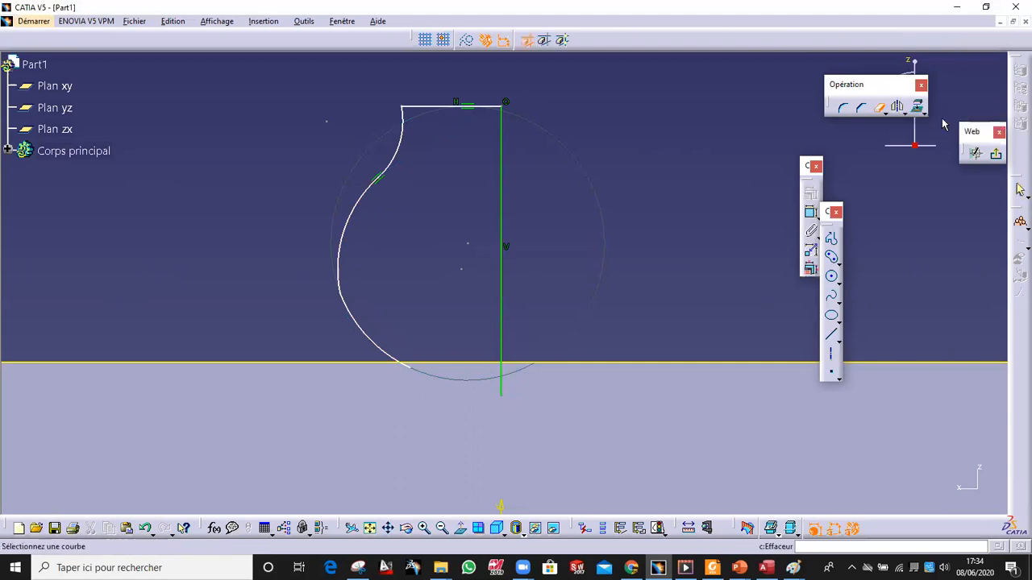
click(508, 366)
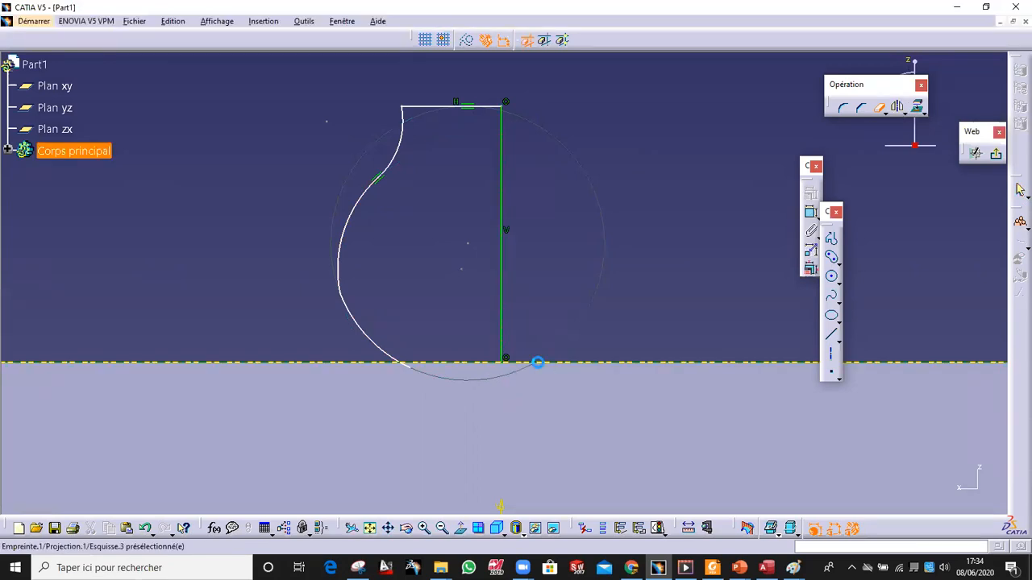
mouse_move(454, 406)
middle_down()
mouse_move(428, 322)
mouse_move(522, 233)
mouse_move(535, 124)
middle_up()
click(518, 120)
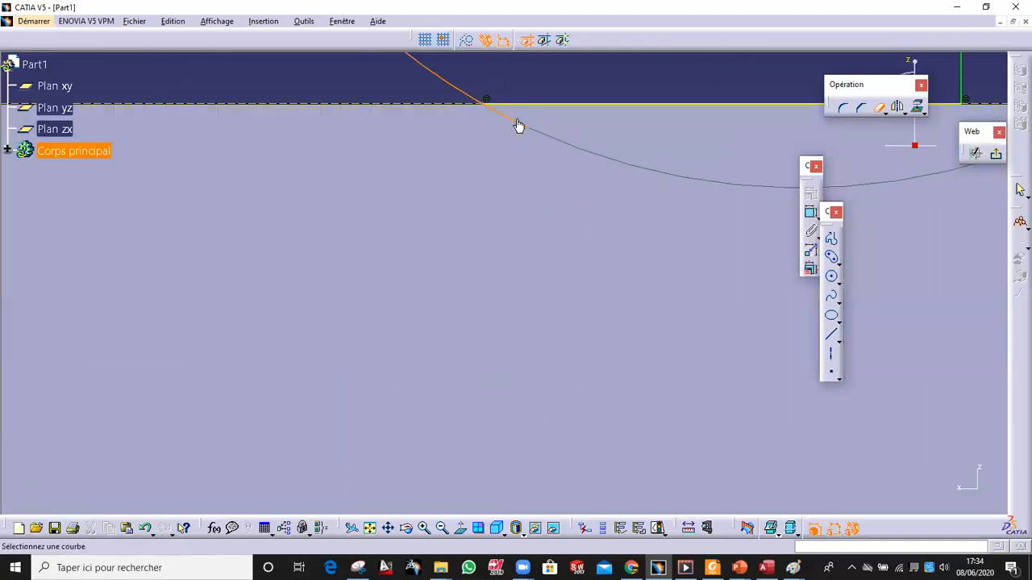
mouse_move(527, 177)
middle_down()
mouse_move(546, 248)
mouse_move(531, 315)
middle_up()
click(996, 153)
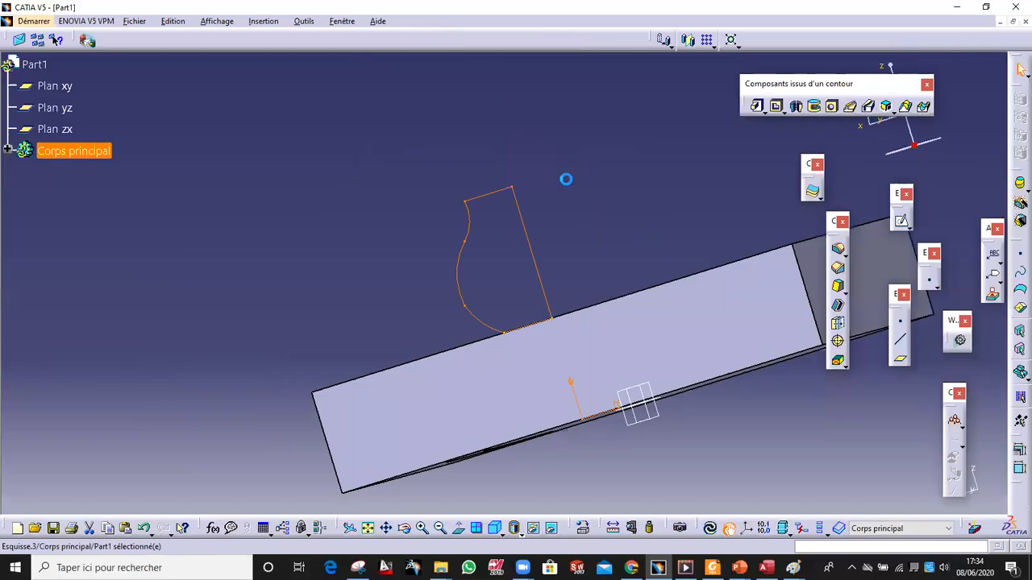
Preview a 360-degree revolution of the closed profile about its vertical line and cancel the feature
mouse_move(576, 214)
middle_down()
mouse_move(604, 254)
mouse_move(610, 231)
mouse_move(651, 221)
middle_up()
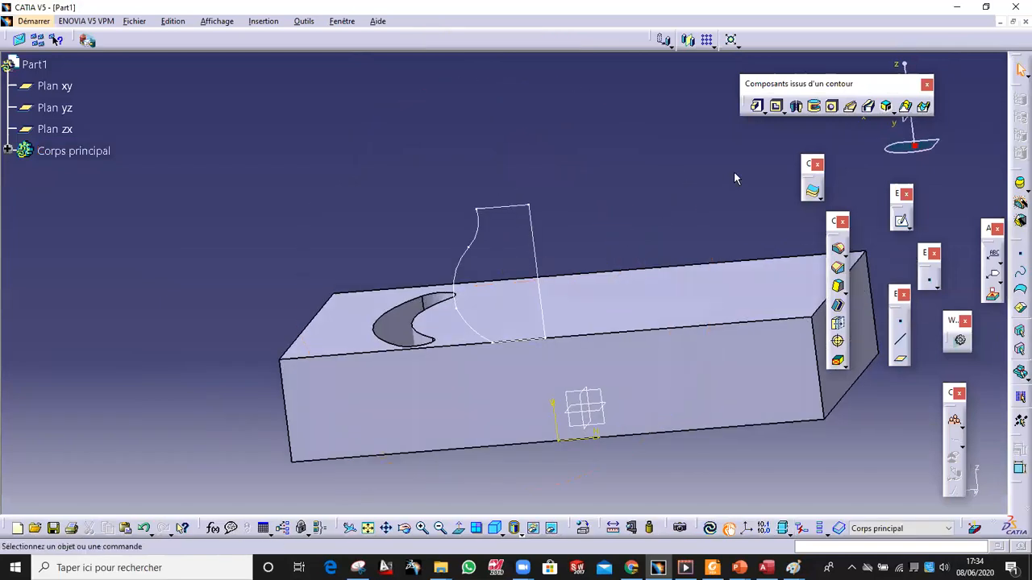
click(796, 107)
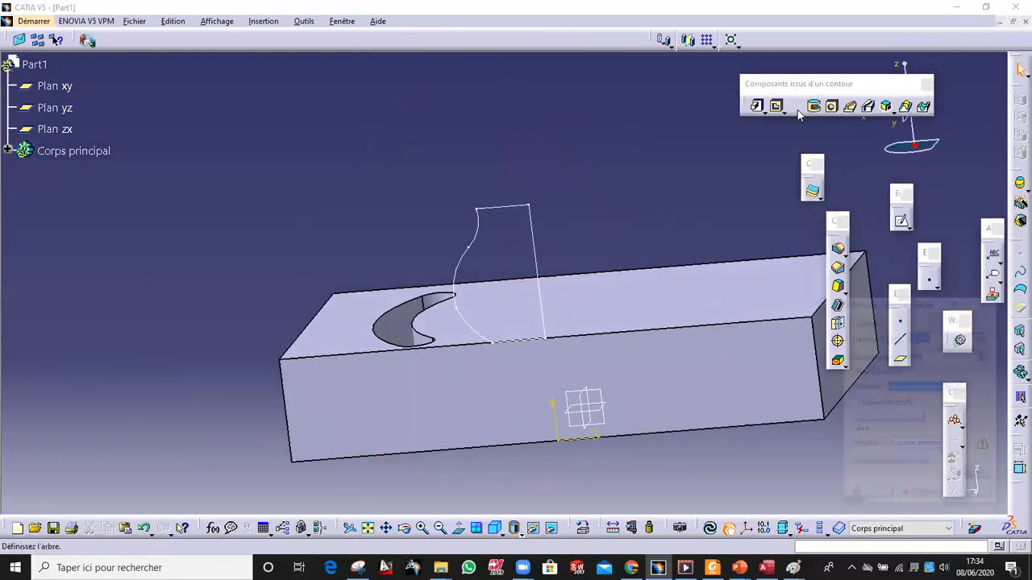
click(478, 247)
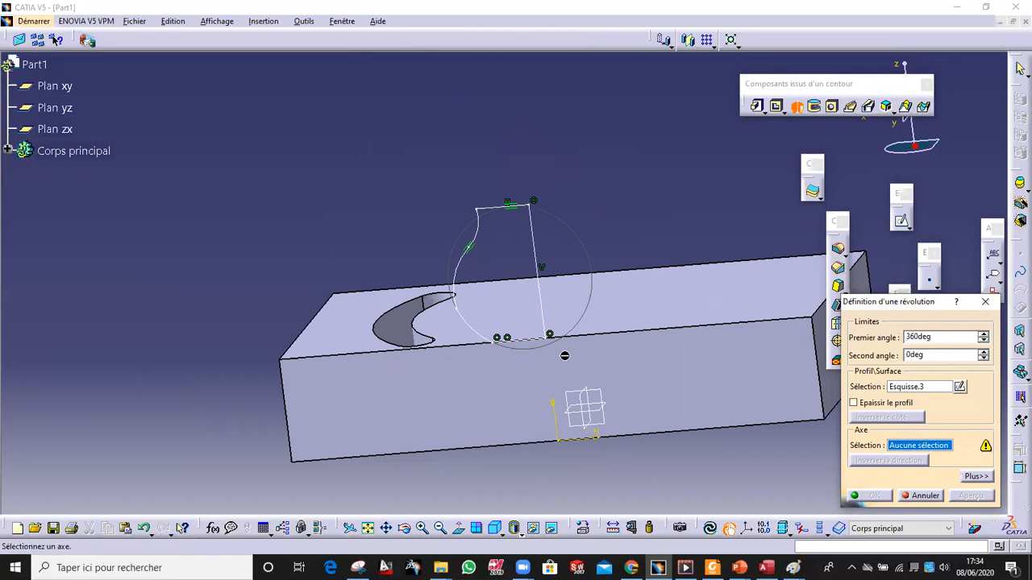
click(529, 221)
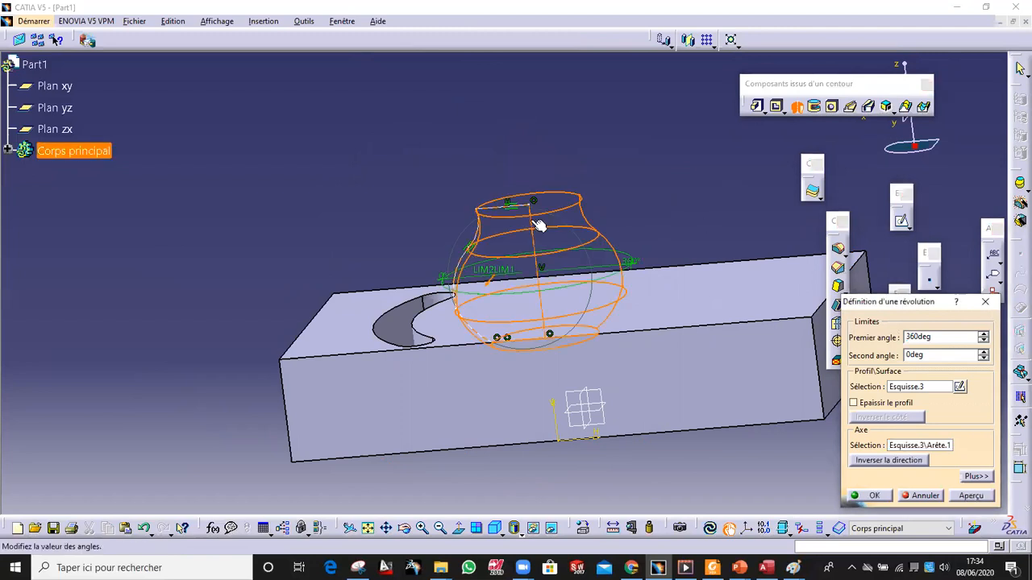
click(970, 497)
mouse_move(493, 336)
middle_down()
mouse_move(485, 328)
mouse_move(604, 345)
mouse_move(722, 300)
mouse_move(783, 412)
mouse_move(562, 479)
mouse_move(434, 305)
middle_up()
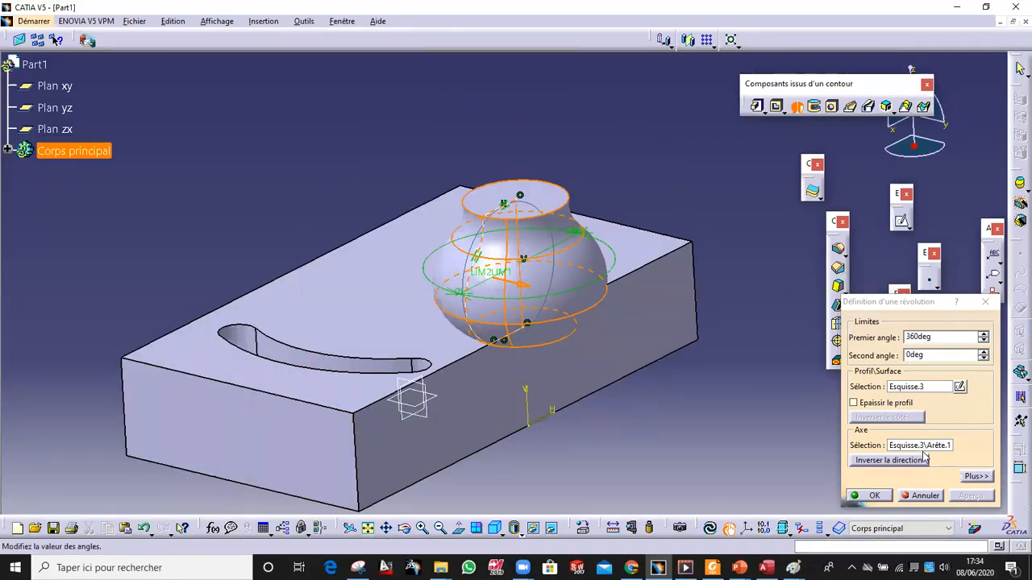
click(919, 495)
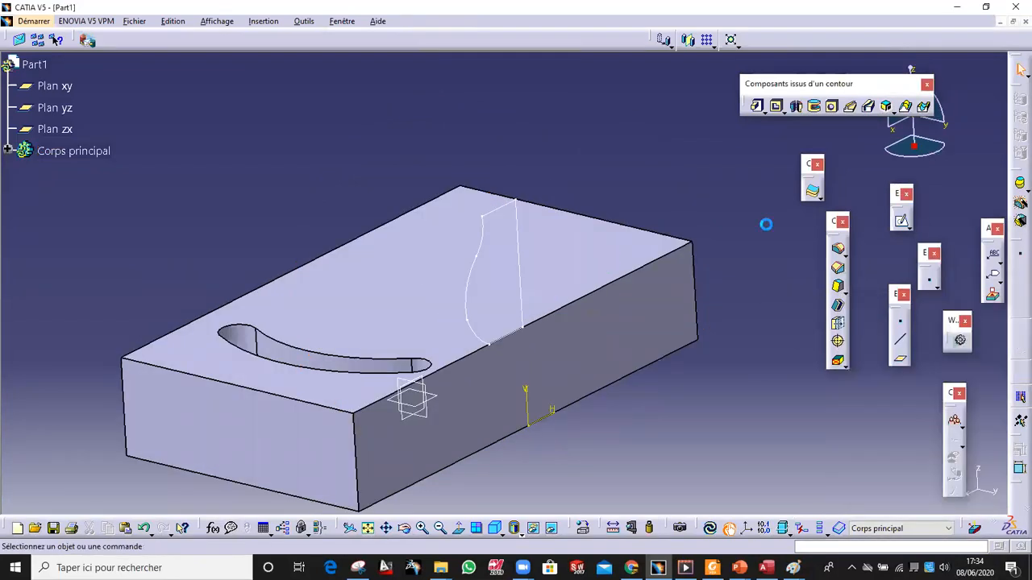
Preview a 360-degree revolution of the closed profile about its short horizontal top edge and cancel the feature
click(797, 108)
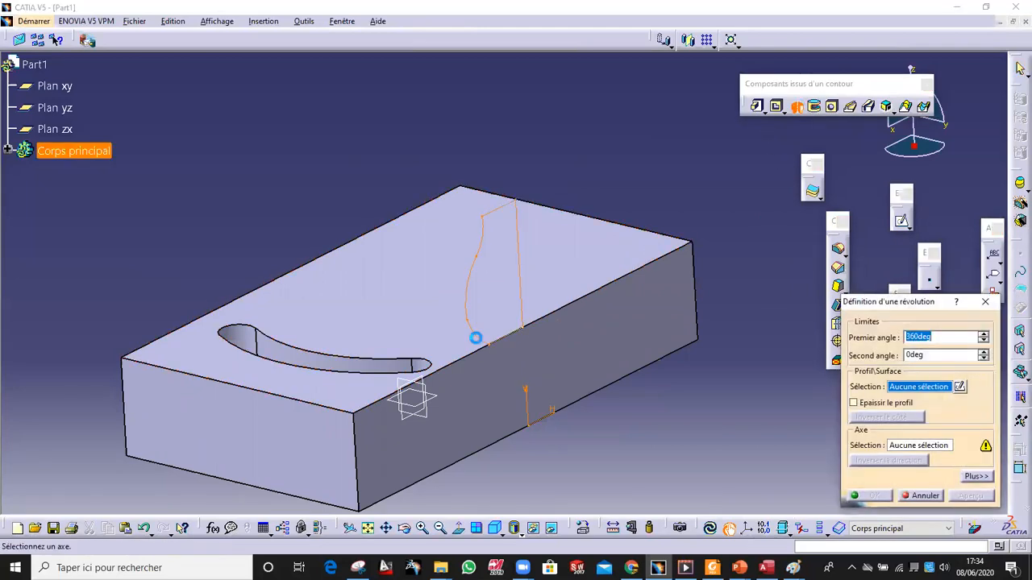
click(475, 338)
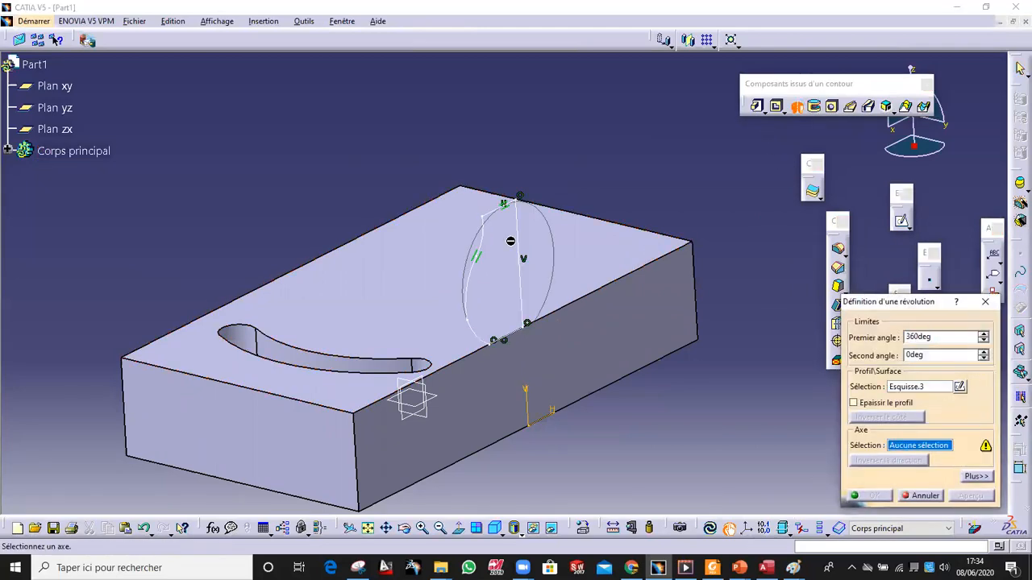
click(504, 208)
click(960, 499)
mouse_move(623, 447)
middle_down()
mouse_move(408, 352)
mouse_move(336, 415)
mouse_move(302, 470)
mouse_move(599, 346)
mouse_move(706, 358)
mouse_move(610, 410)
mouse_move(497, 426)
mouse_move(521, 201)
middle_up()
click(929, 495)
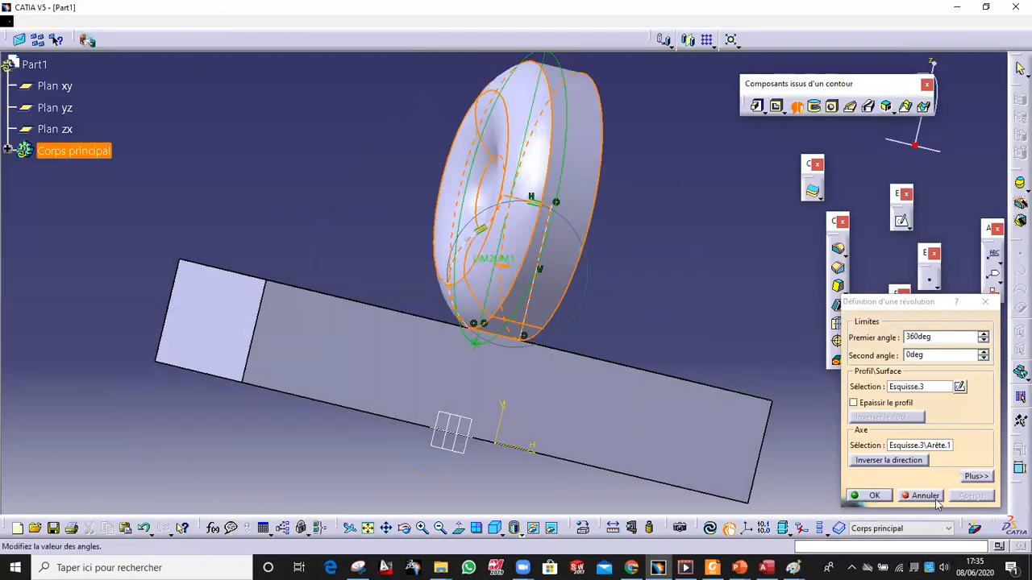
Set up a revolution of the closed profile about its vertical line with a first angle of 180 degrees and preview it
click(796, 106)
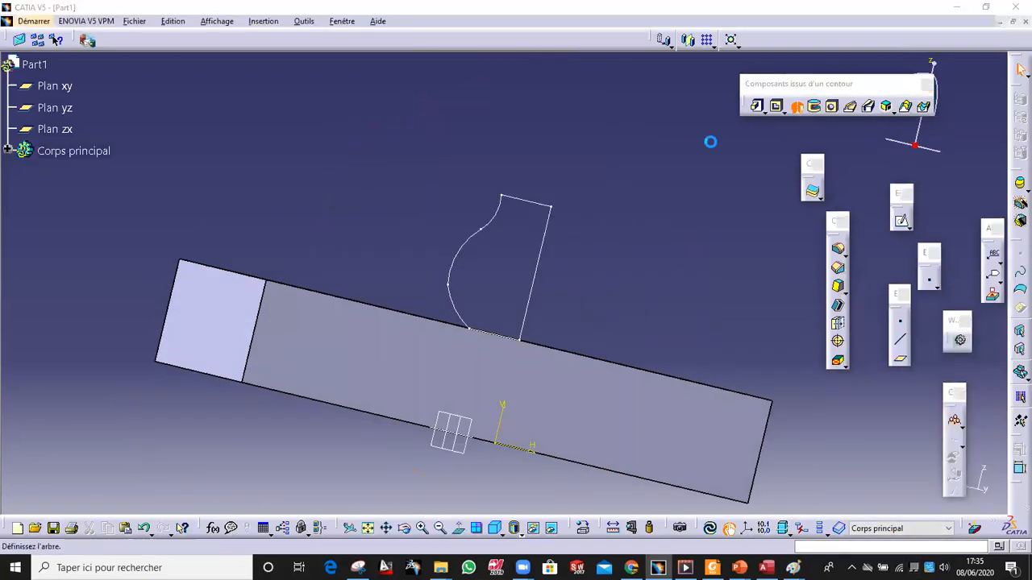
click(538, 207)
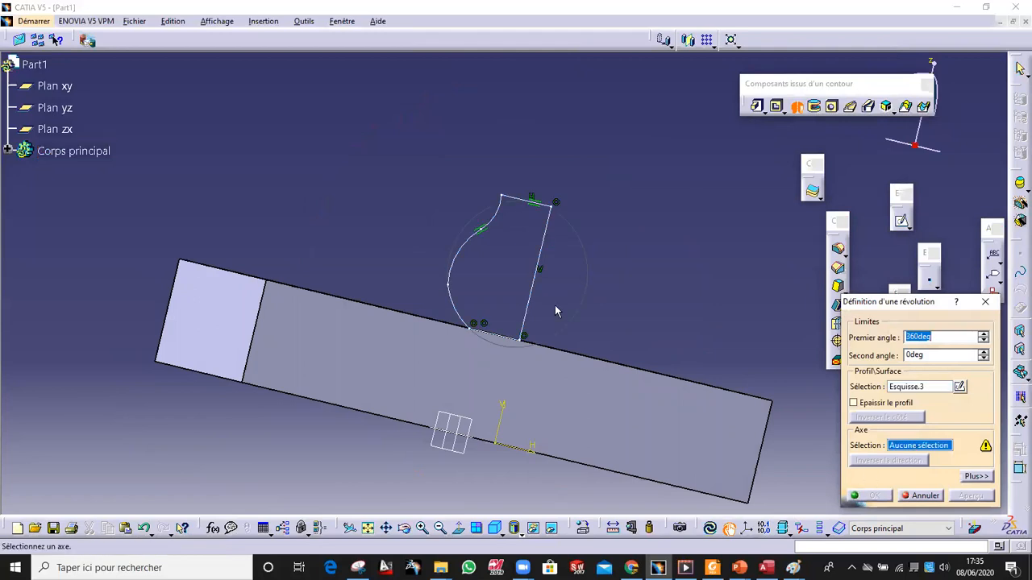
click(539, 270)
mouse_move(478, 396)
middle_down()
mouse_move(529, 473)
mouse_move(651, 416)
mouse_move(621, 454)
mouse_move(459, 279)
mouse_move(473, 300)
middle_up()
middle_drag(431, 448, 456, 327)
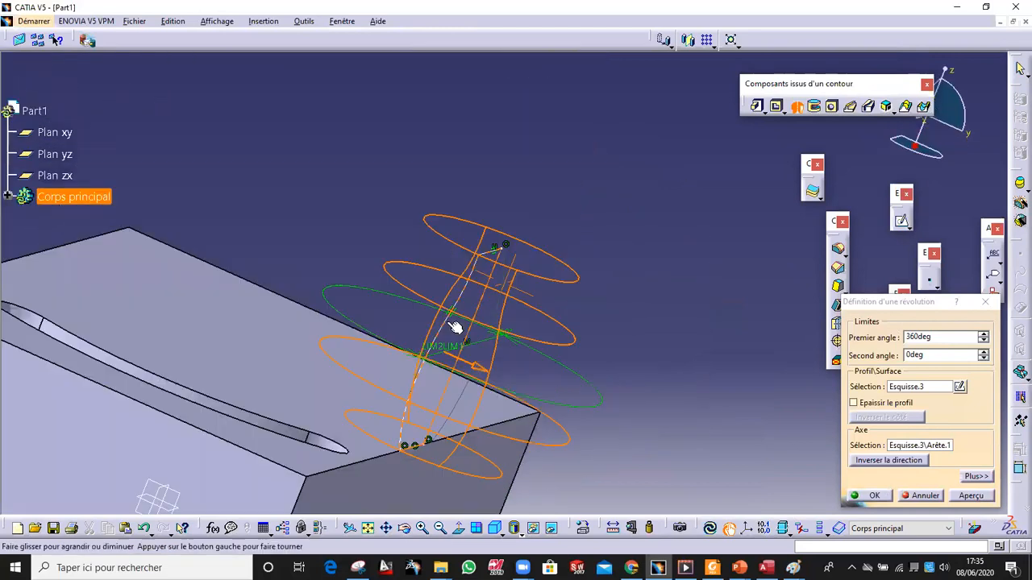
click(947, 338)
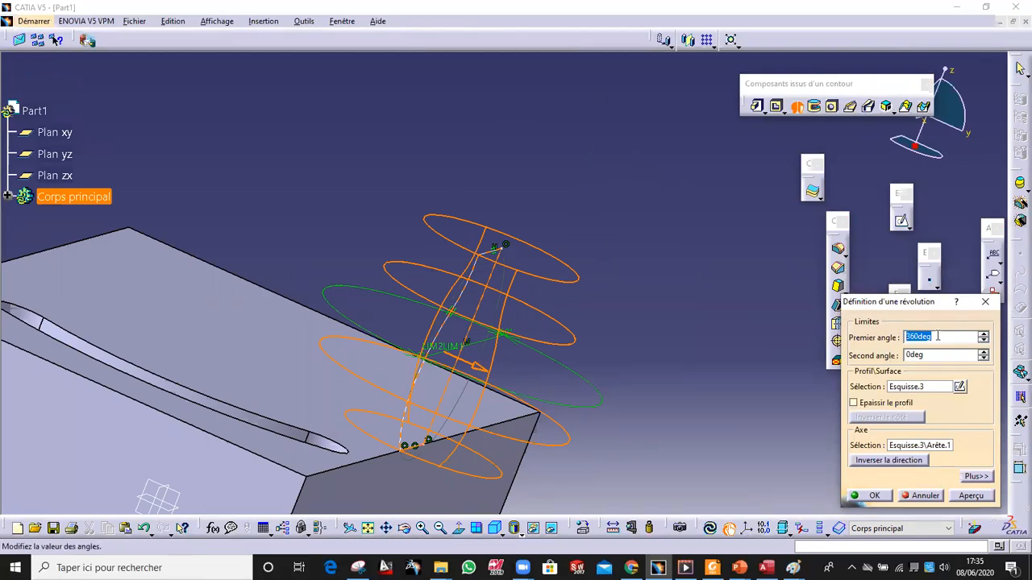
text(180)
click(969, 496)
middle_drag(596, 403, 551, 338)
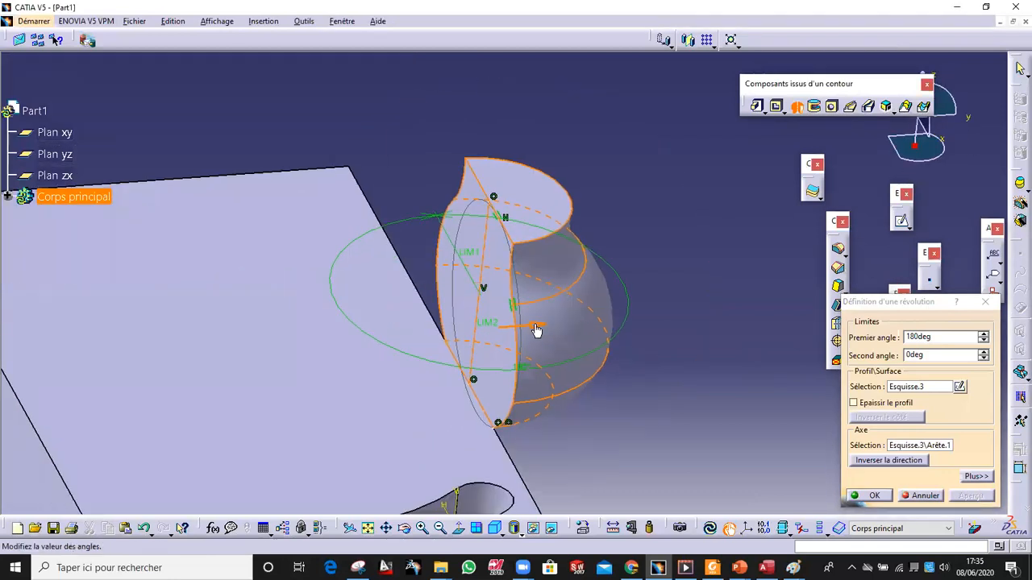
Reverse the direction of the 180-degree revolution, preview it and create the feature
click(541, 328)
click(466, 335)
click(898, 461)
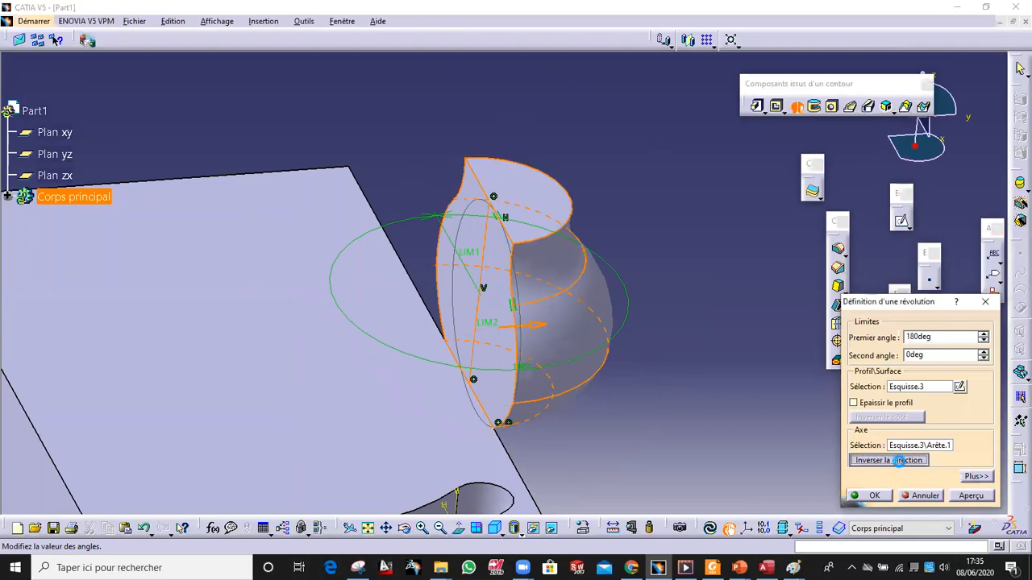
click(972, 495)
middle_drag(624, 418, 793, 459)
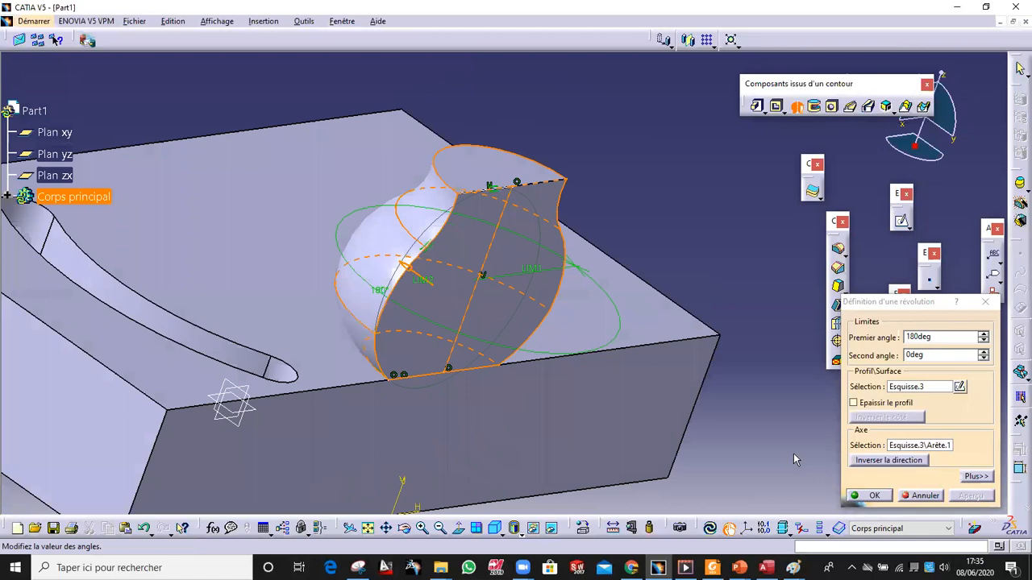
click(870, 496)
middle_drag(690, 256, 599, 109)
middle_drag(433, 247, 448, 338)
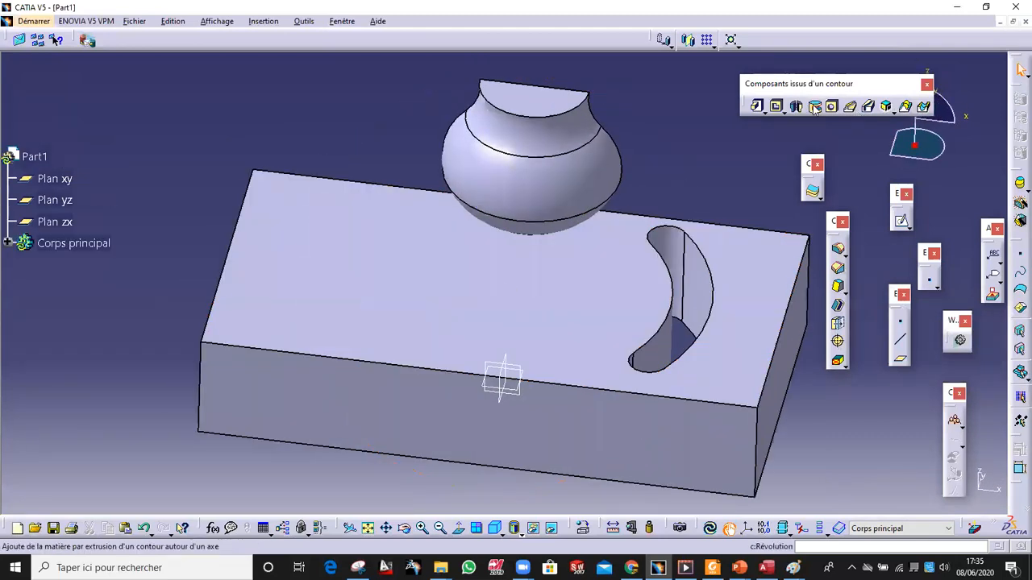
Sketch a closed six-sided profile on plane zx, from the origin along the vertical axis, about 36 mm high and 27 mm wide, and exit the sketch
middle_drag(596, 427, 525, 367)
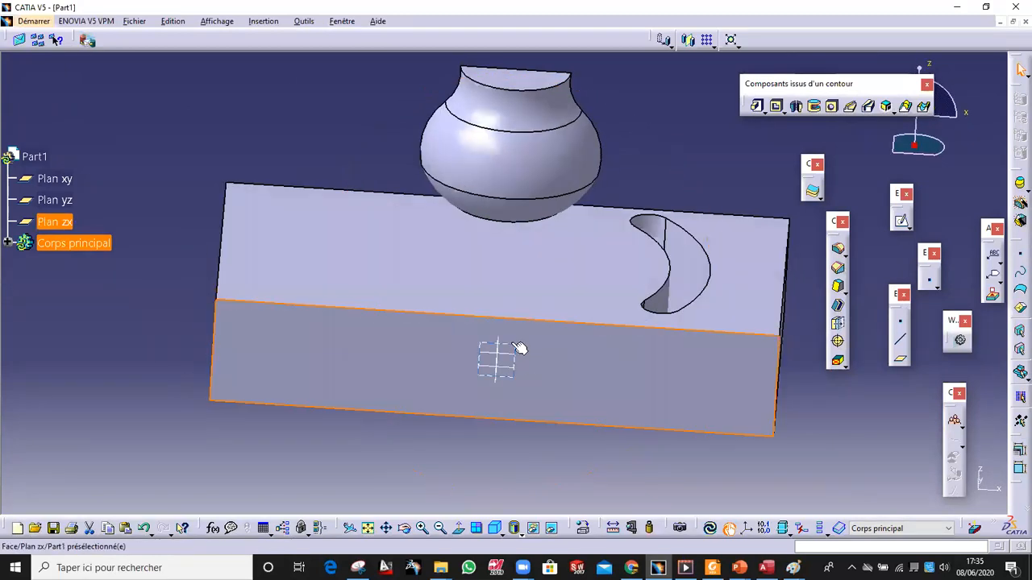
click(498, 353)
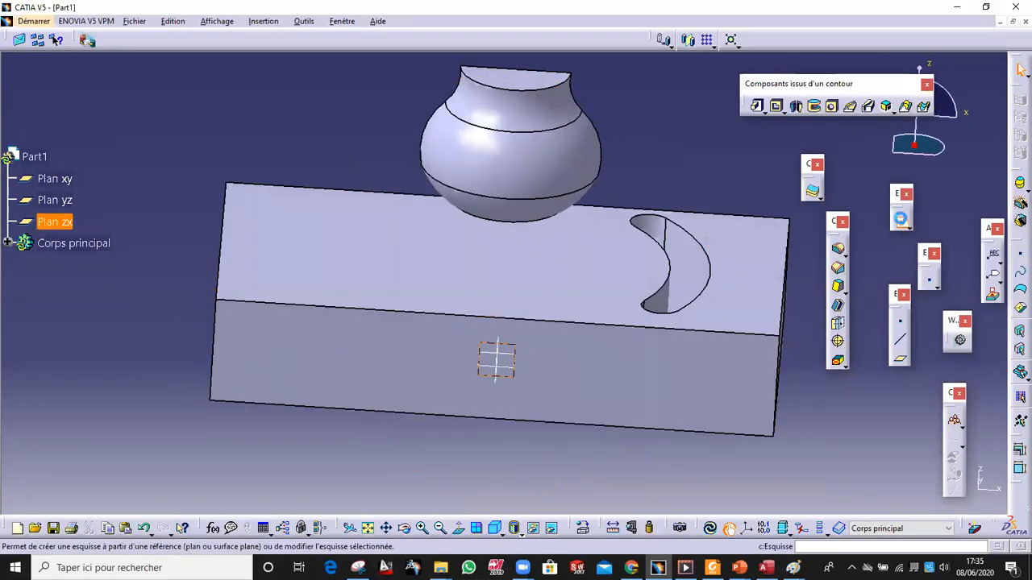
click(55, 38)
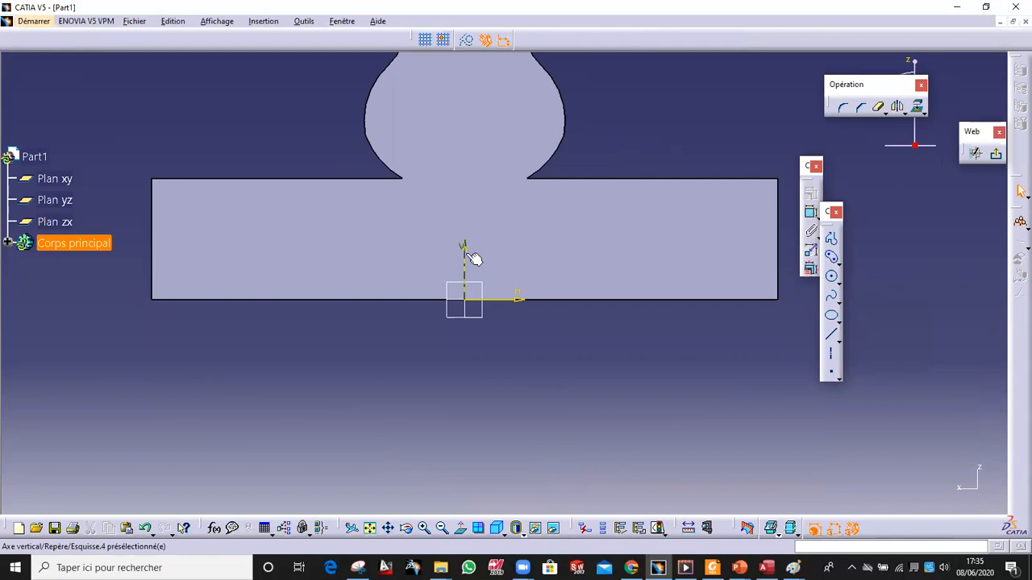
click(832, 241)
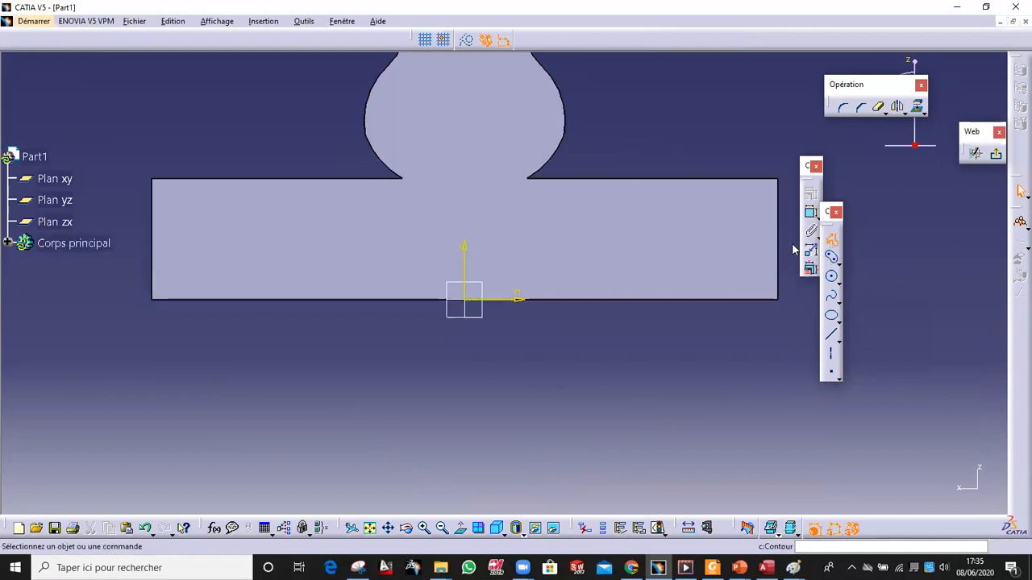
click(468, 206)
click(420, 212)
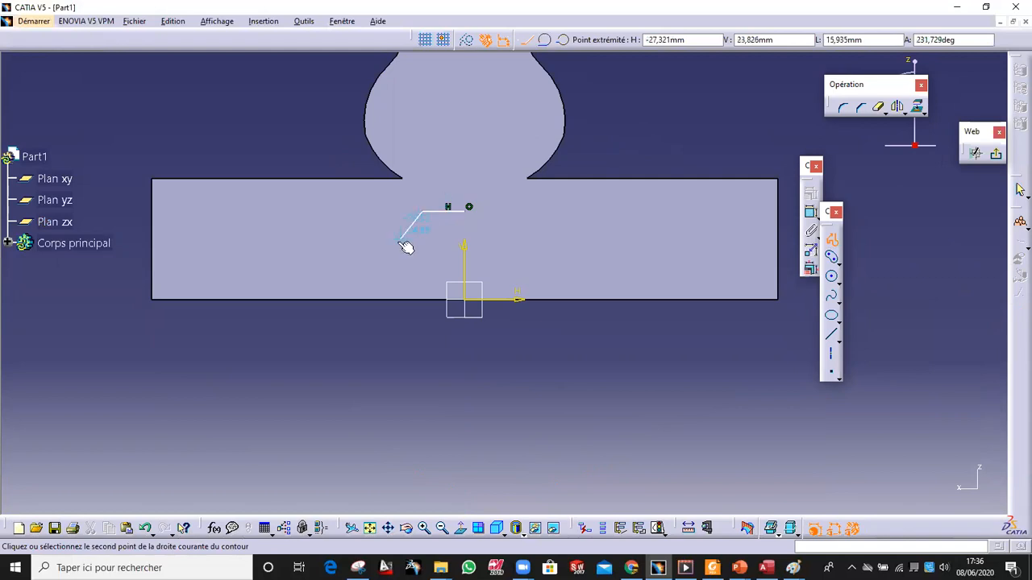
click(398, 241)
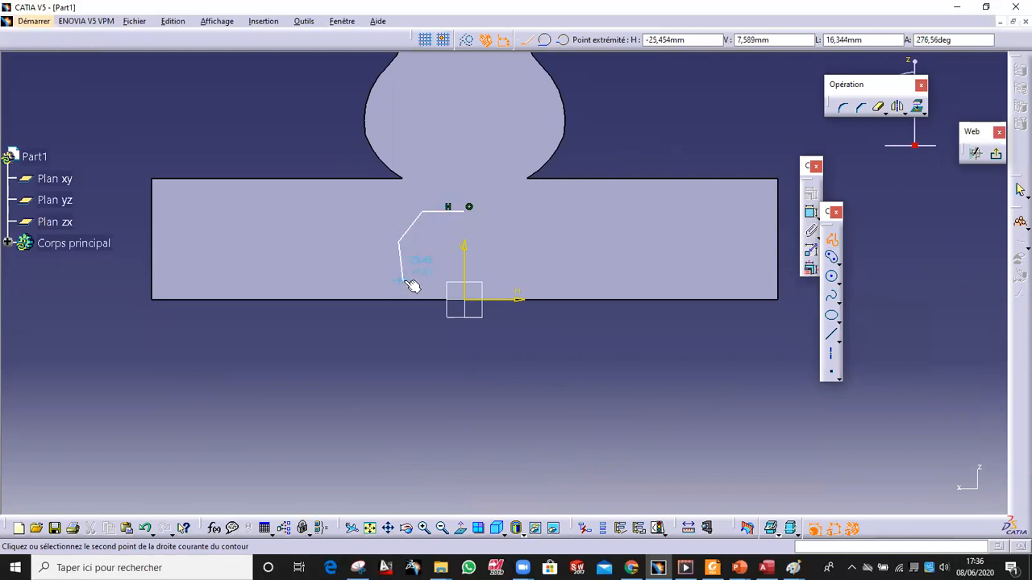
click(400, 276)
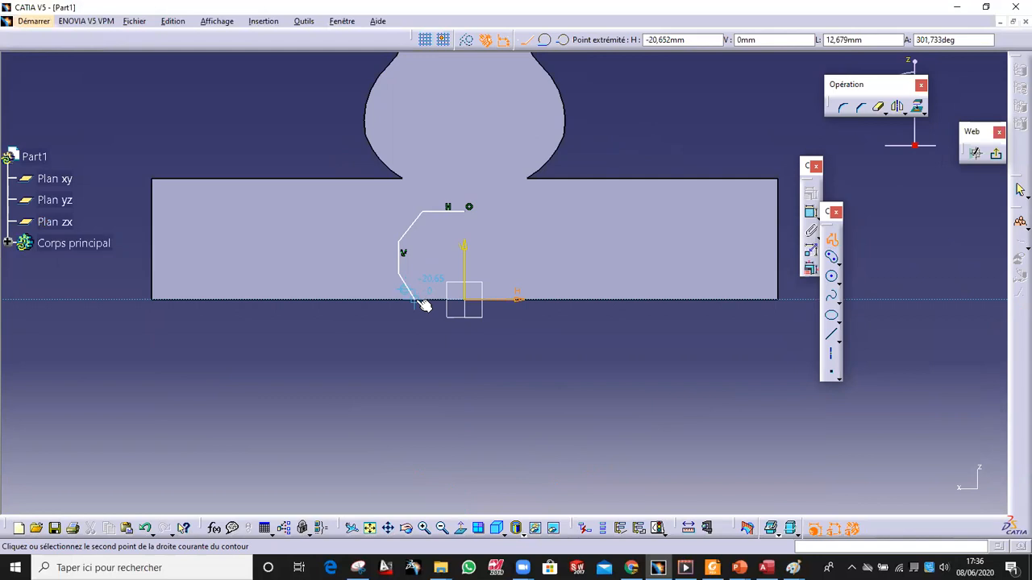
click(420, 297)
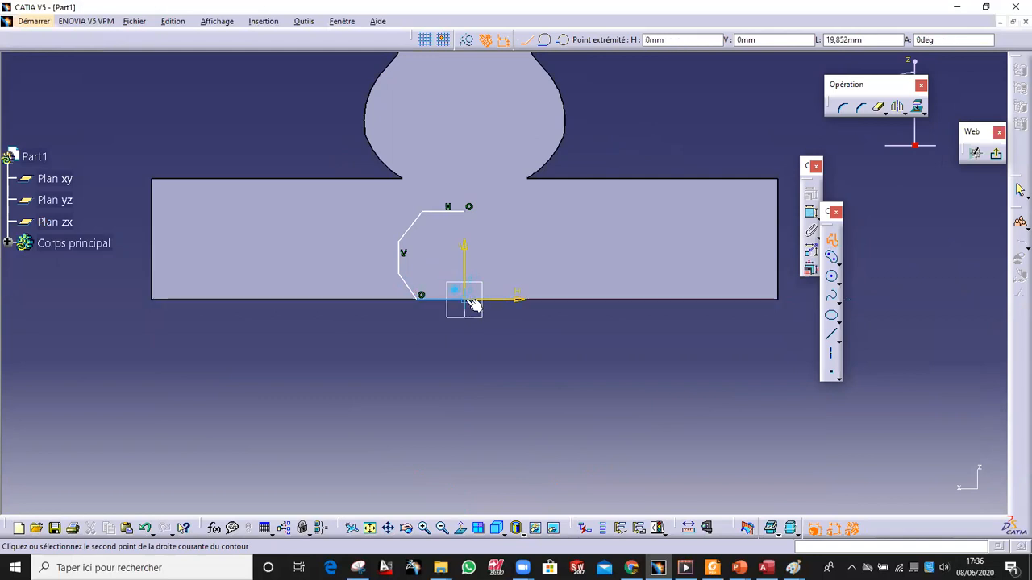
click(465, 298)
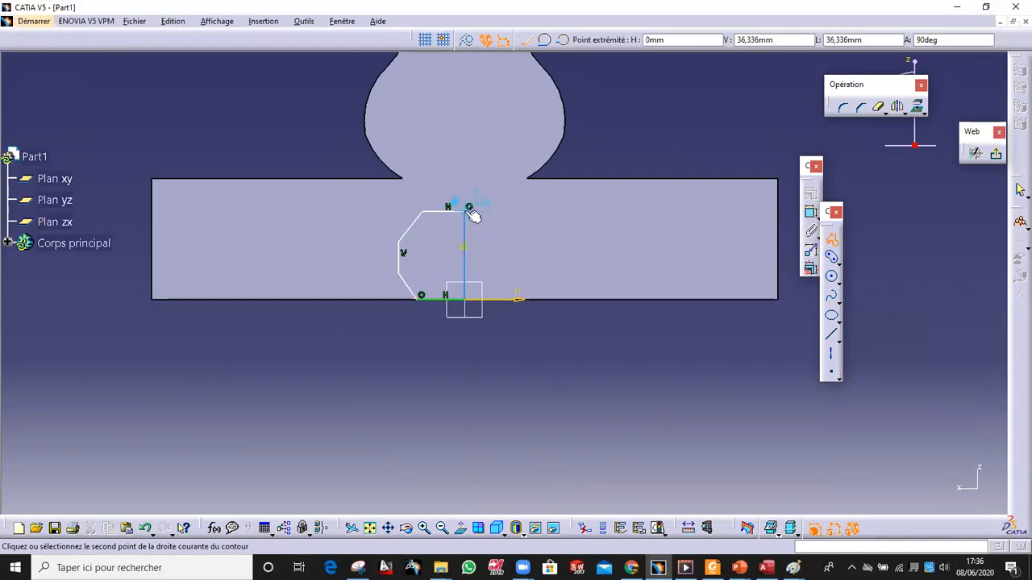
click(470, 208)
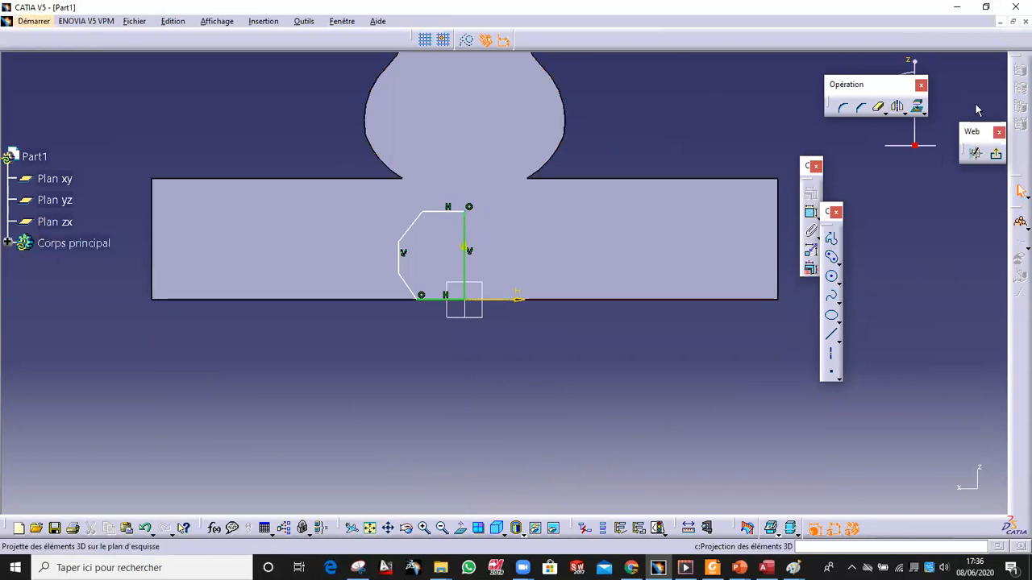
click(996, 153)
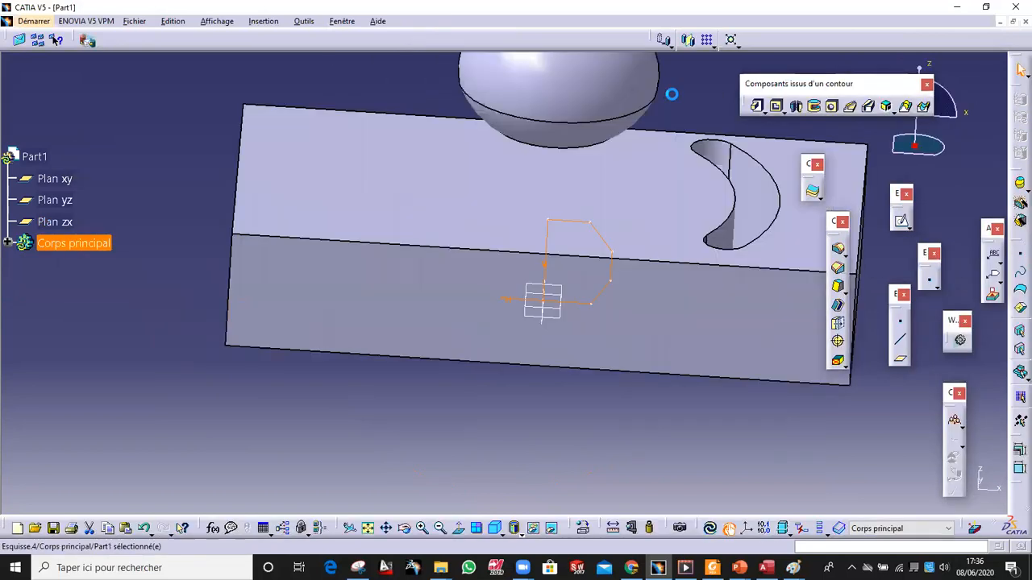
click(651, 408)
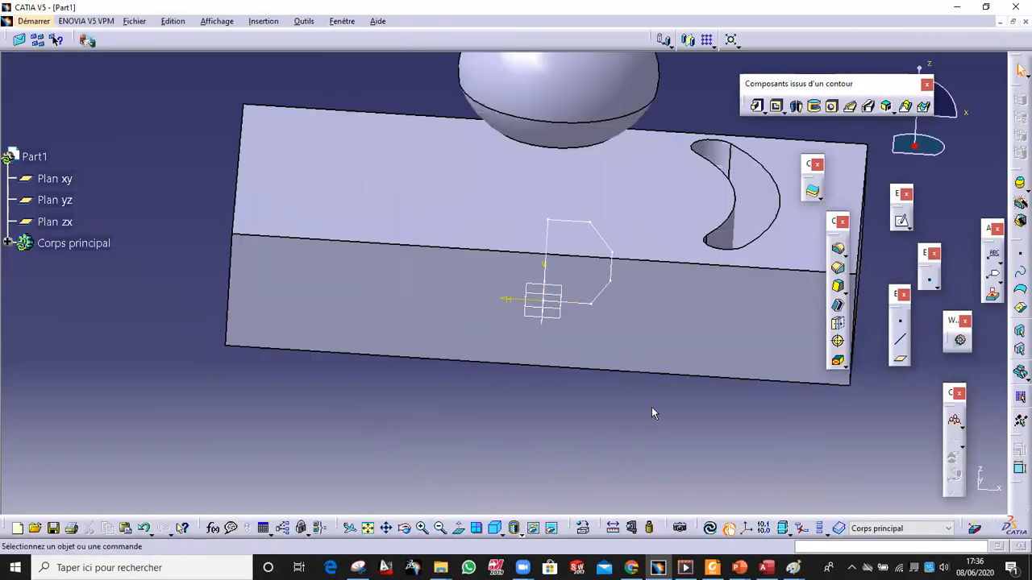
Cut a 180-degree groove in the block by revolving the six-sided profile about its vertical line
click(813, 107)
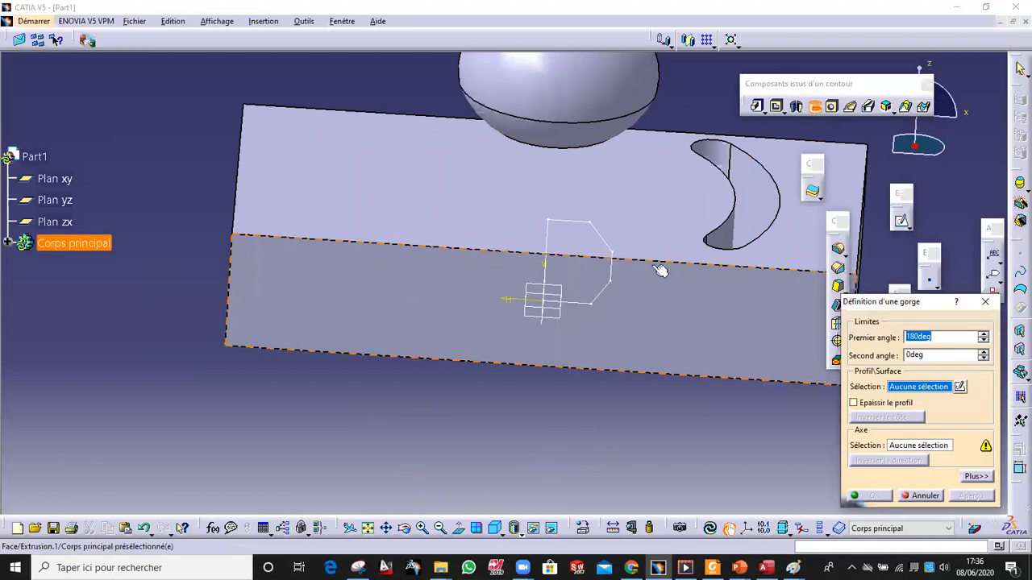
click(613, 292)
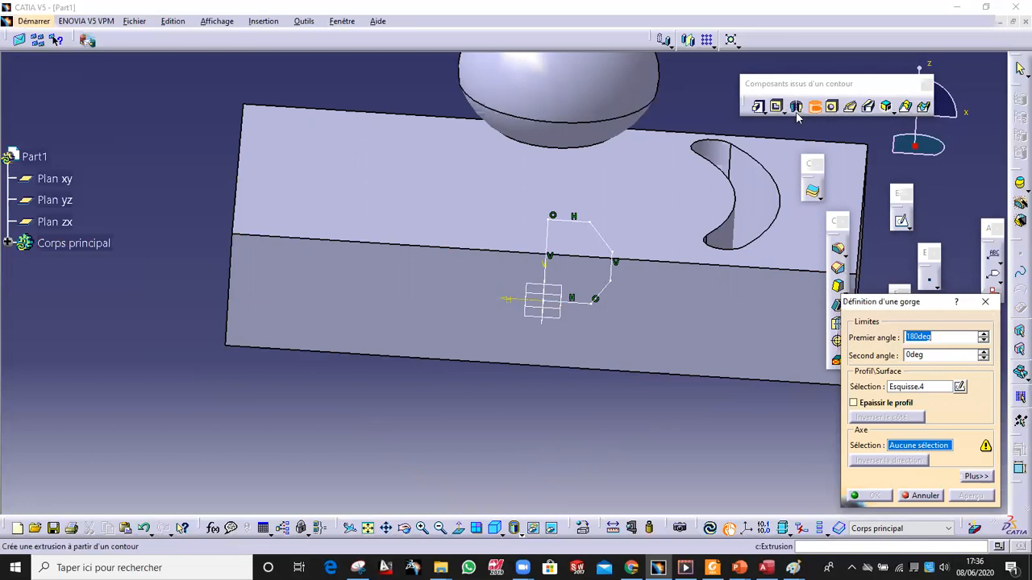
click(913, 446)
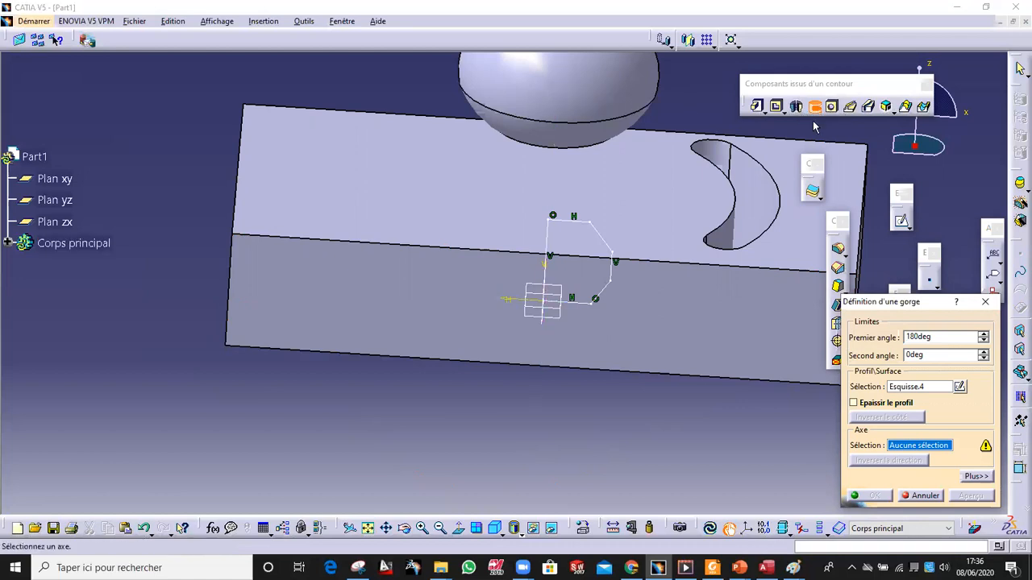
click(554, 239)
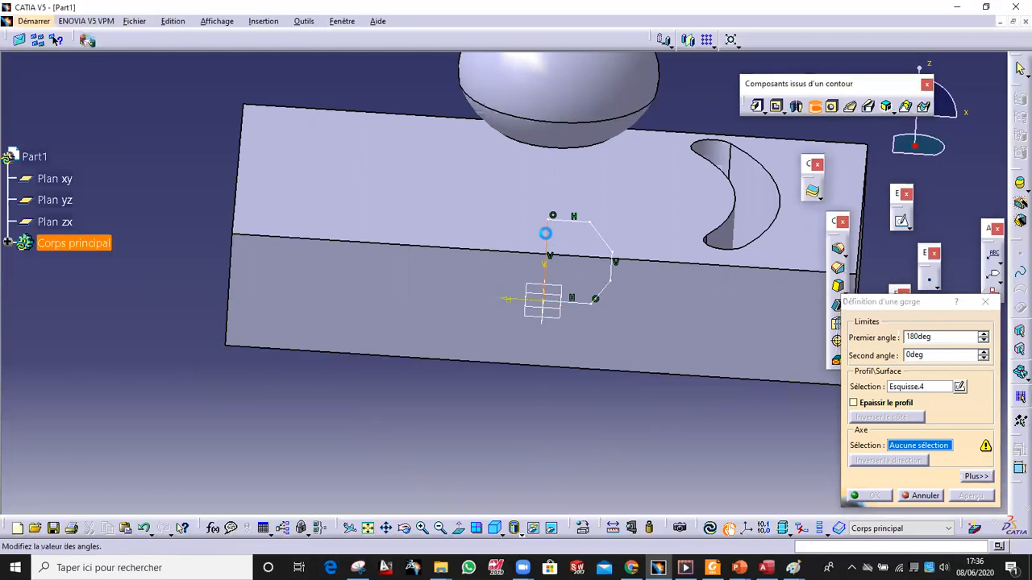
click(980, 497)
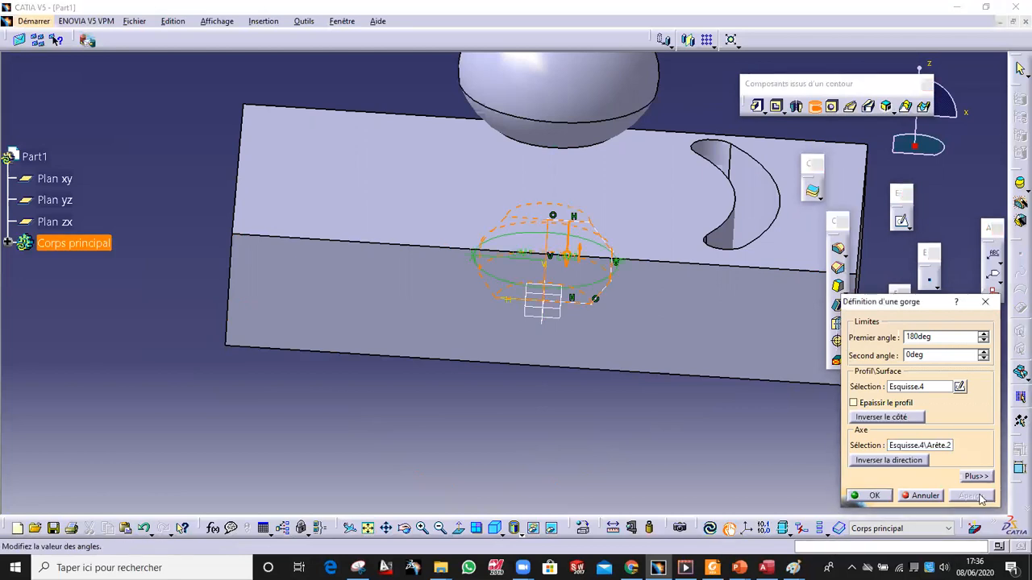
click(868, 495)
middle_drag(617, 468, 564, 258)
middle_drag(506, 244, 521, 319)
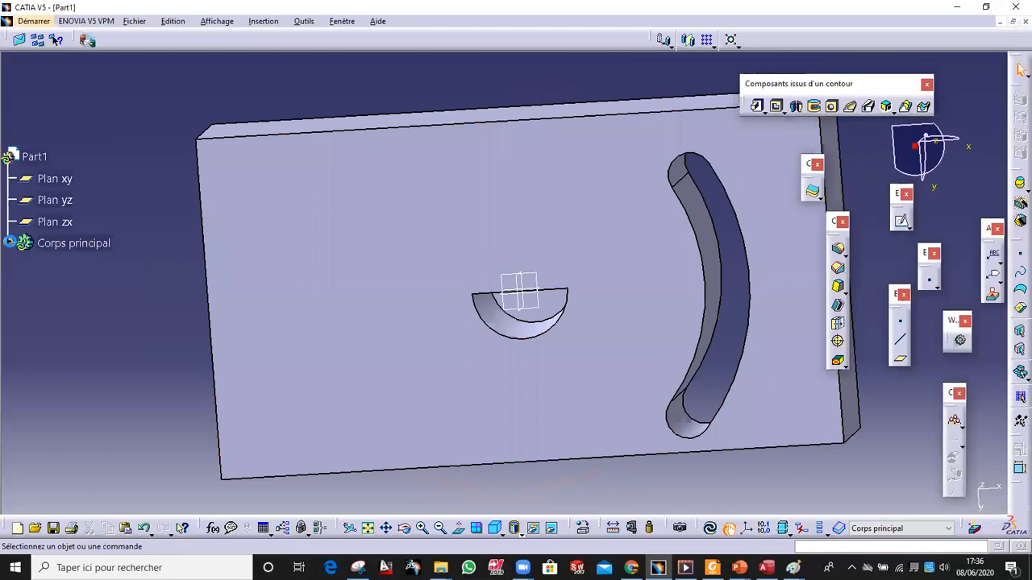
Edit the groove in the block and set its first angle to 360 degrees
click(6, 243)
click(76, 395)
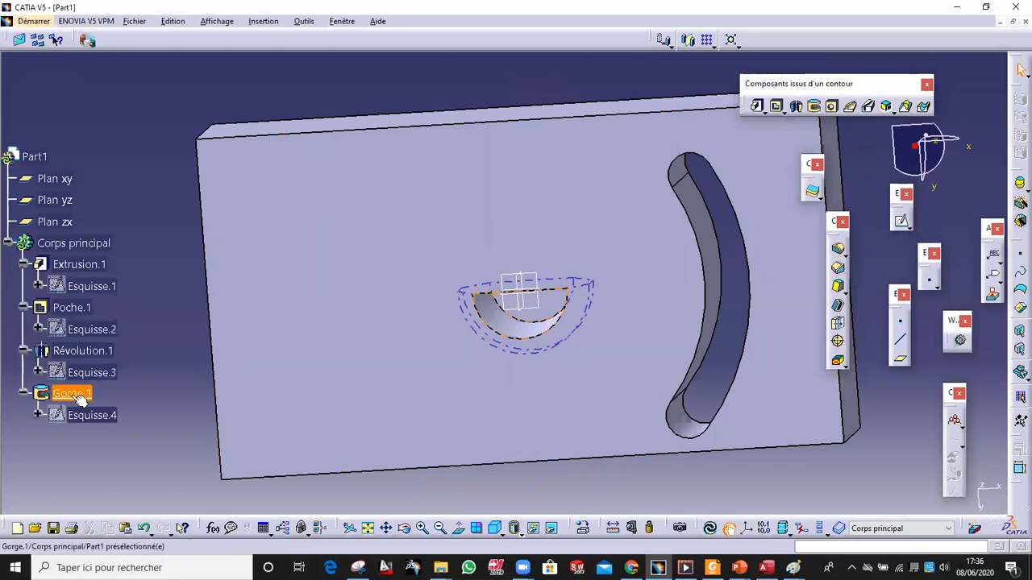
double_click(76, 395)
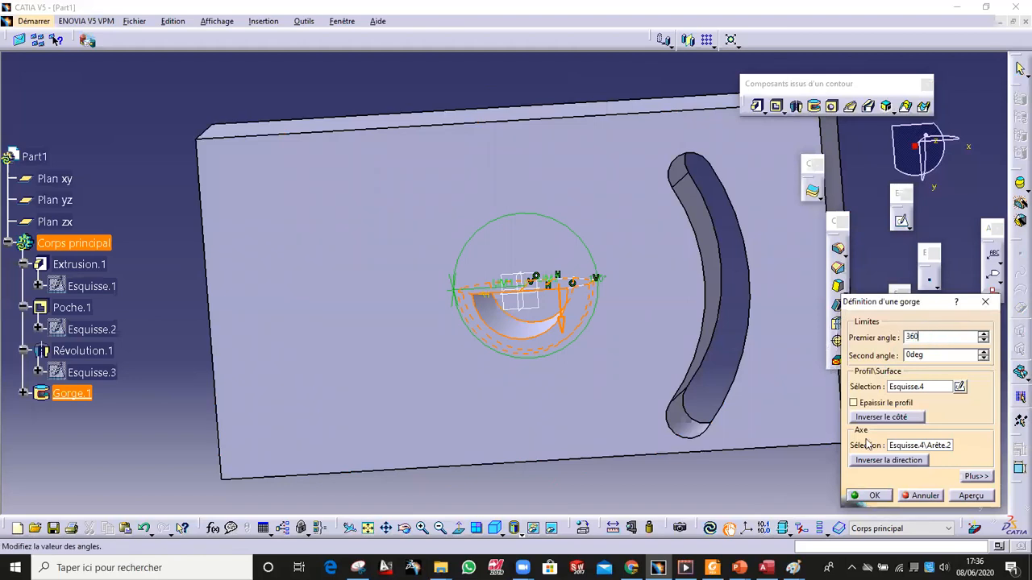
click(963, 498)
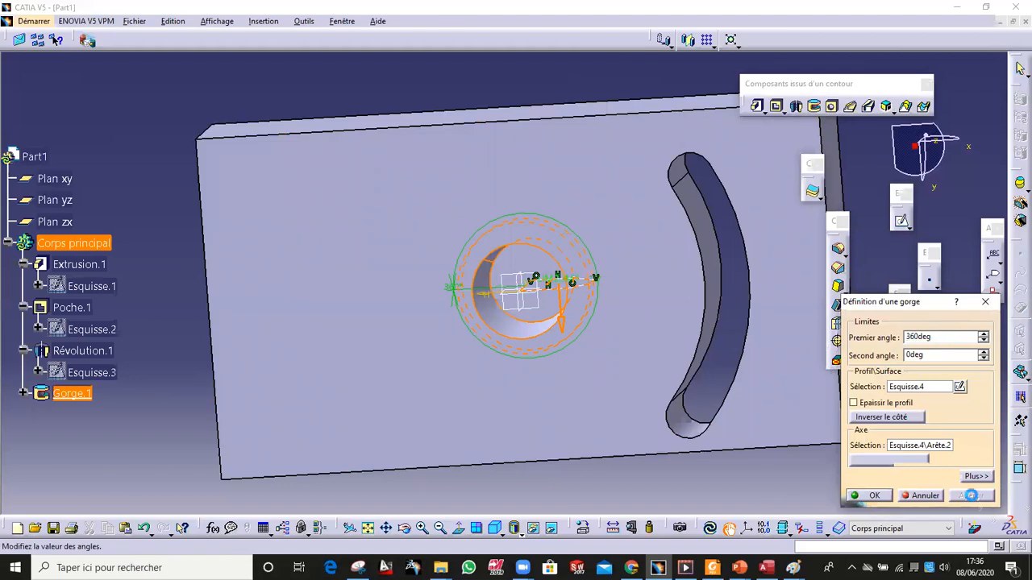
click(882, 499)
mouse_move(615, 477)
middle_down()
mouse_move(507, 350)
mouse_move(568, 349)
mouse_move(709, 403)
mouse_move(748, 457)
mouse_move(479, 248)
mouse_move(480, 215)
mouse_move(355, 310)
mouse_move(271, 304)
mouse_move(511, 417)
mouse_move(604, 477)
middle_up()
middle_drag(453, 213, 658, 259)
middle_drag(523, 247, 509, 179)
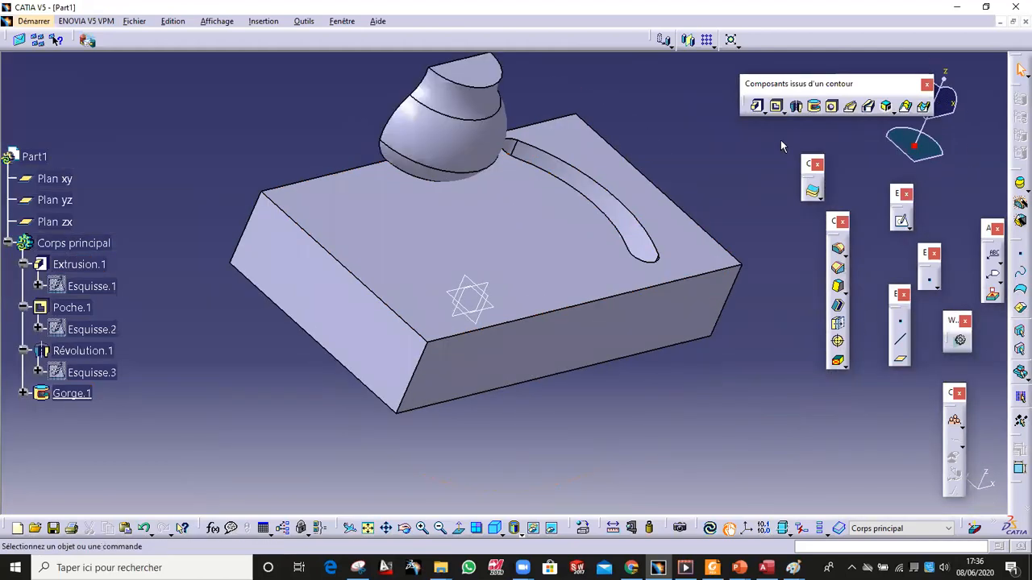
Place a hole on the block's top face, about 46 mm from the left edge and 51 mm from the lower edge, and open its positioning sketch
click(832, 108)
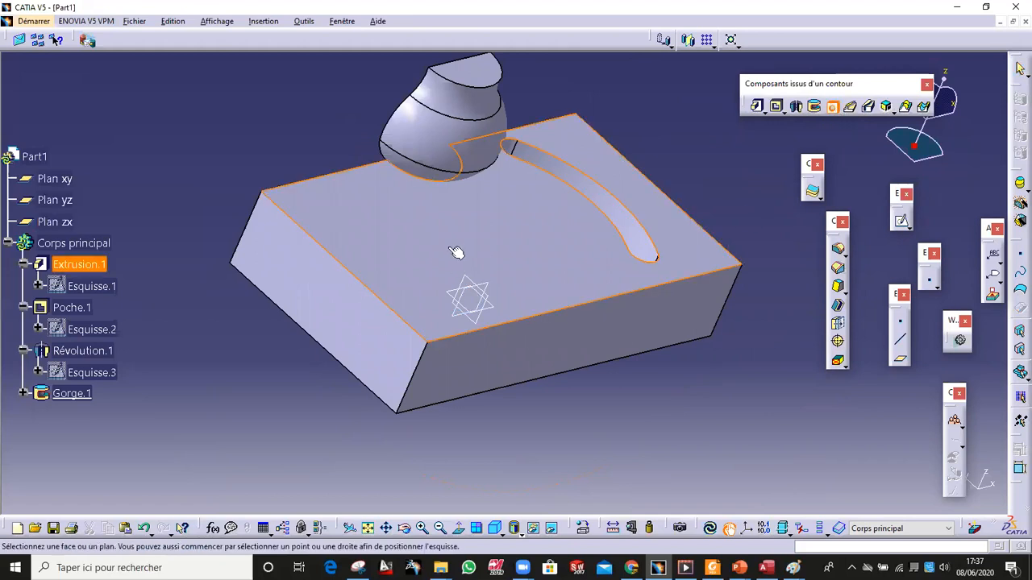
middle_drag(518, 253, 542, 197)
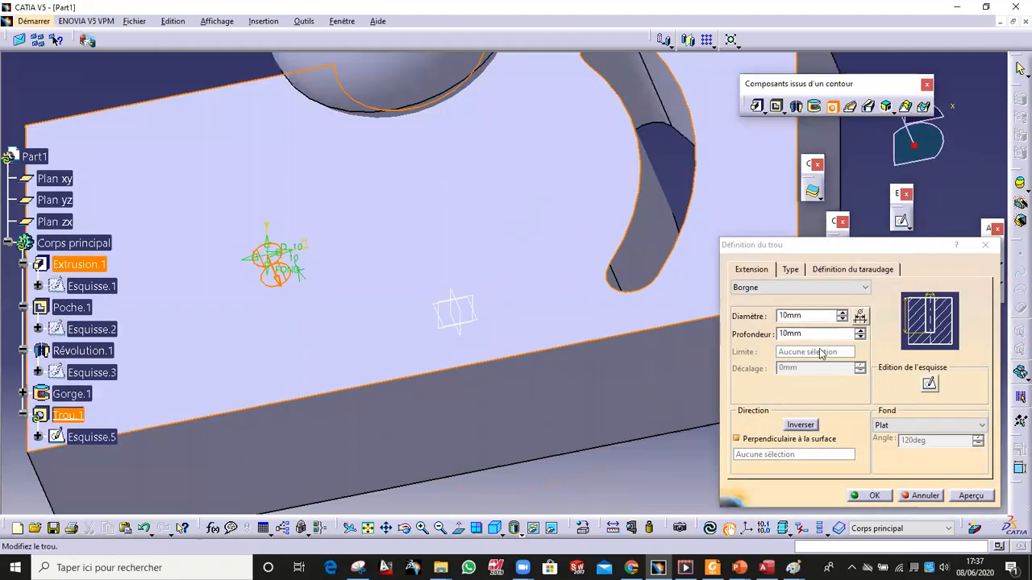
click(929, 384)
mouse_move(413, 277)
middle_down()
mouse_move(658, 352)
mouse_move(719, 384)
middle_up()
mouse_move(346, 140)
mouse_down()
mouse_move(367, 238)
mouse_move(368, 315)
mouse_up()
ctrl+middle_drag(428, 272, 551, 275)
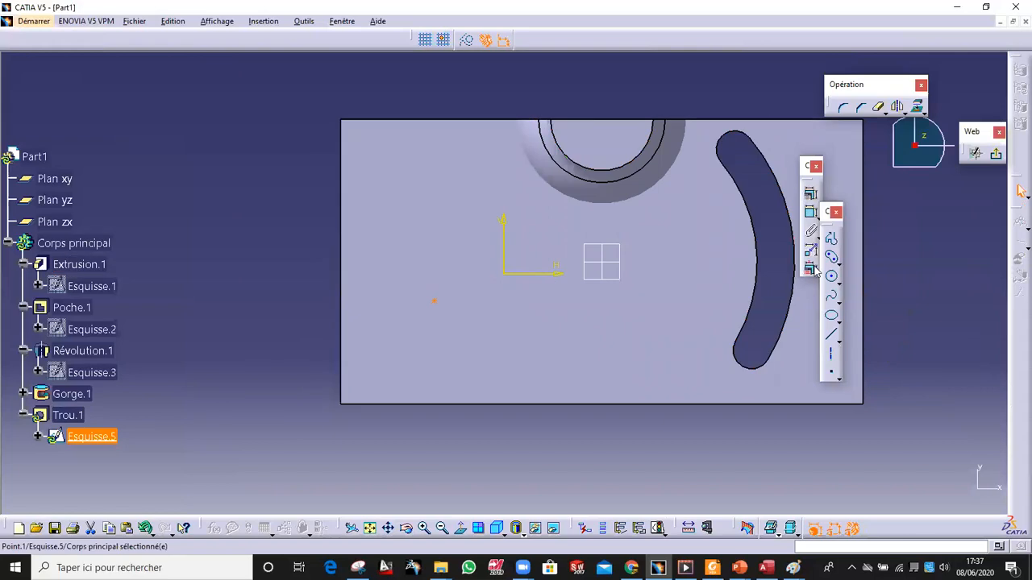
Dimension the hole's centre point from the block's left and lower edges and exit the positioning sketch
click(690, 483)
click(811, 213)
click(434, 302)
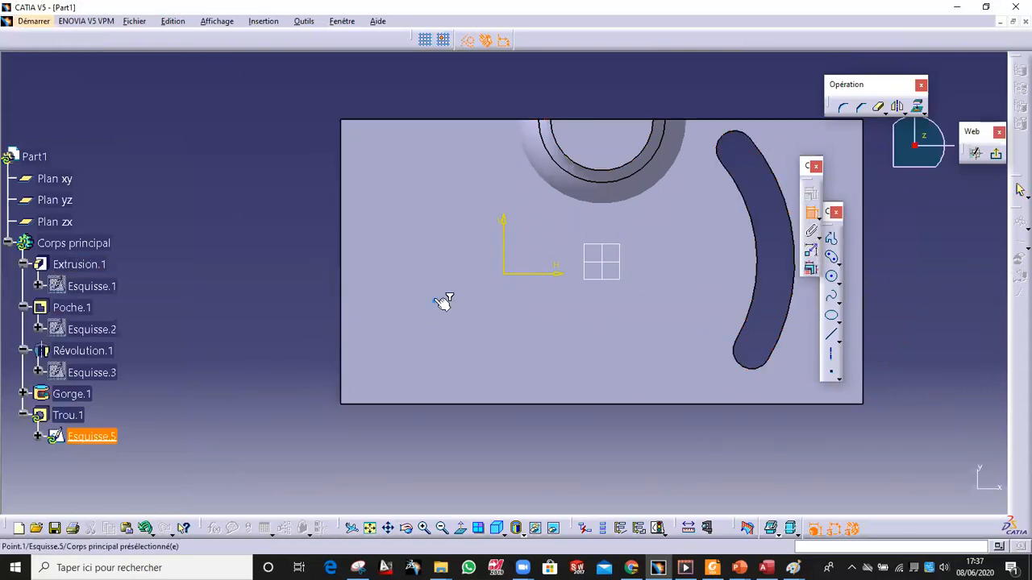
click(350, 304)
click(213, 174)
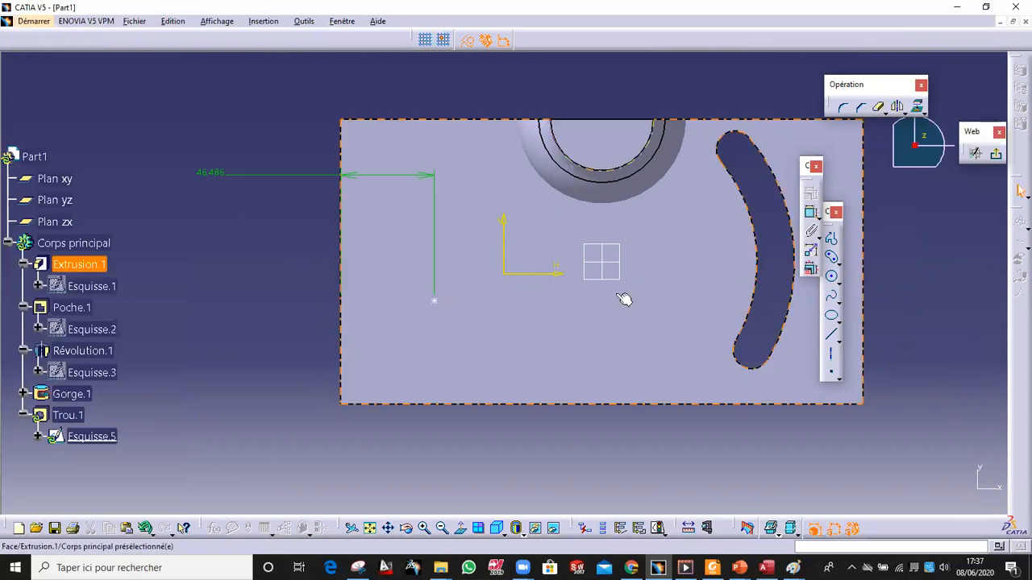
click(810, 213)
click(434, 302)
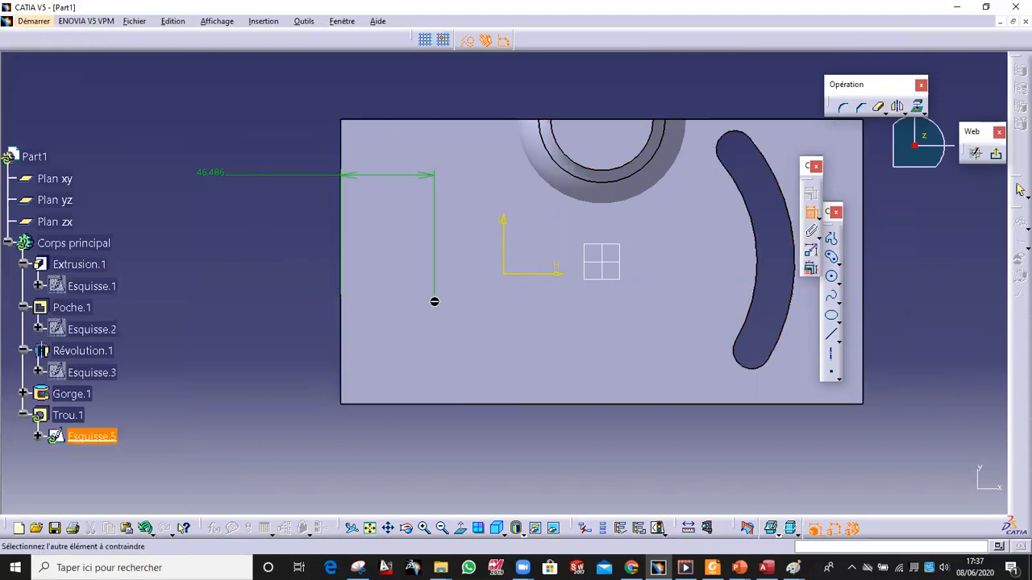
click(384, 404)
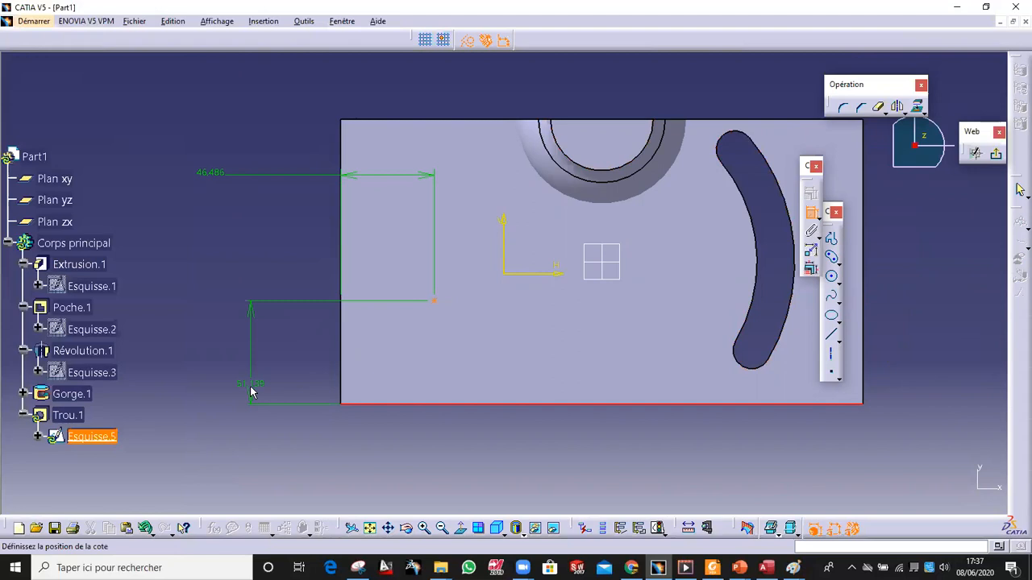
click(250, 392)
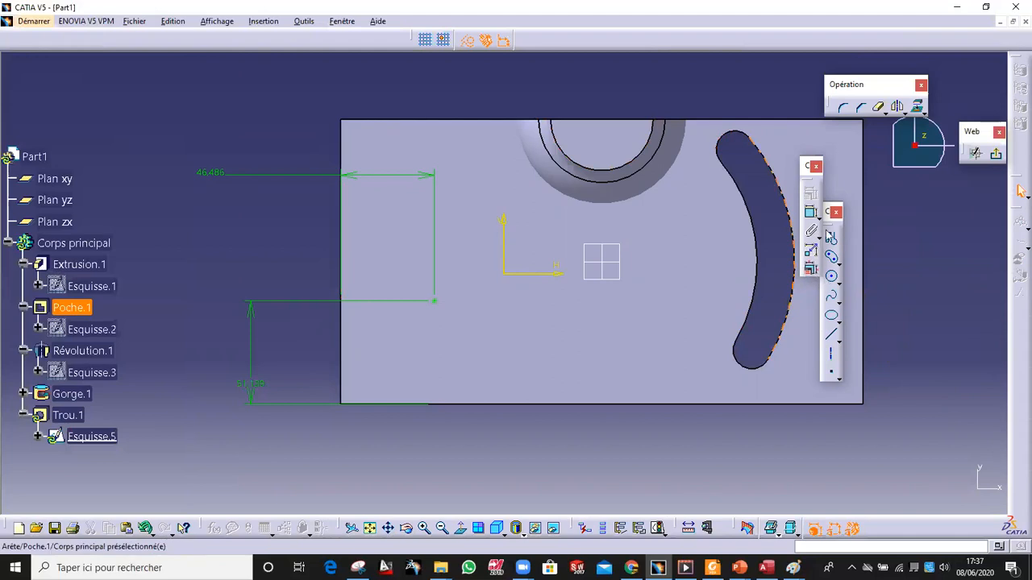
click(995, 154)
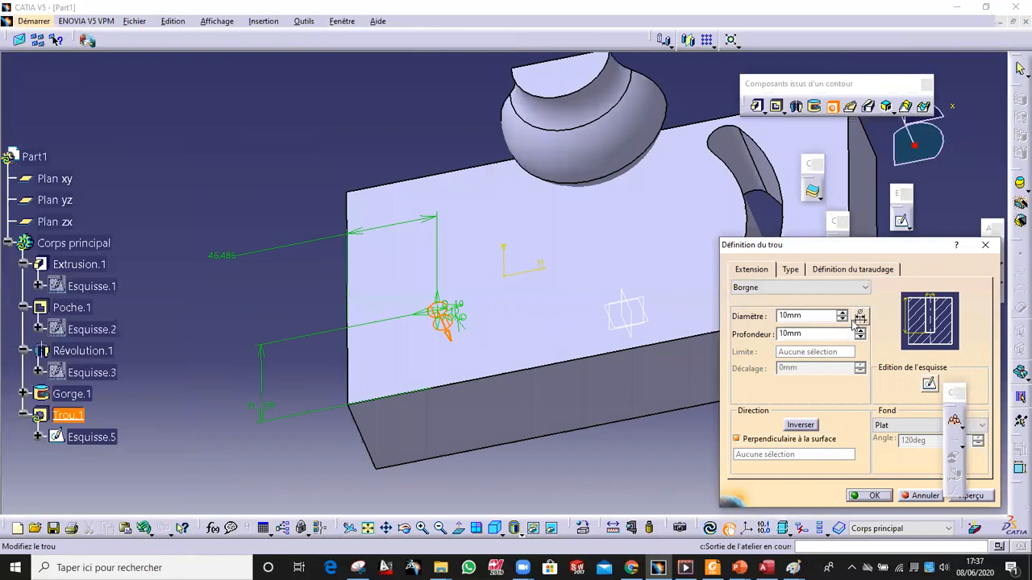
Set the hole's extent to Jusqu'au dernier and its diameter to 27 mm
drag(811, 317, 731, 317)
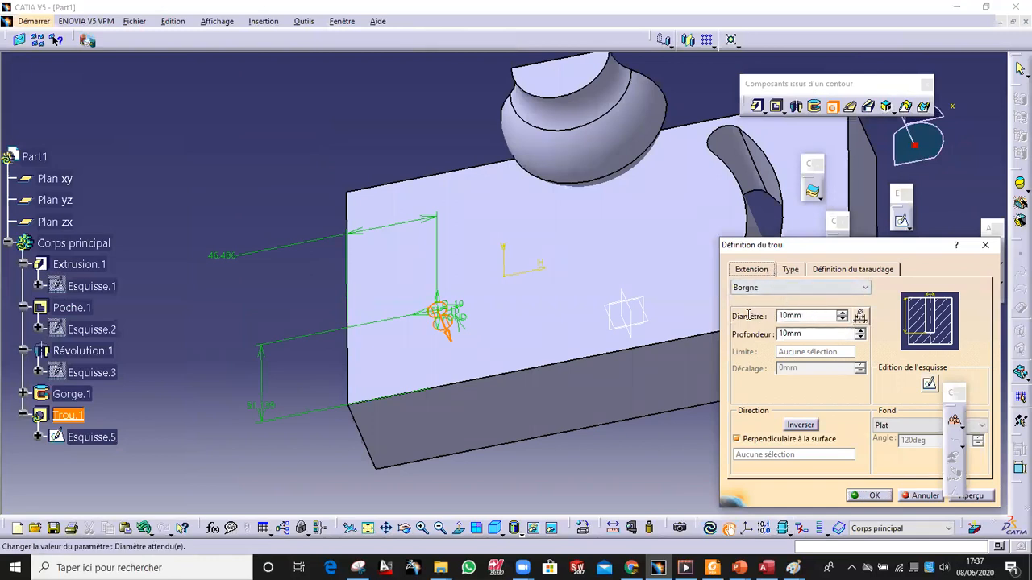
drag(802, 336, 756, 334)
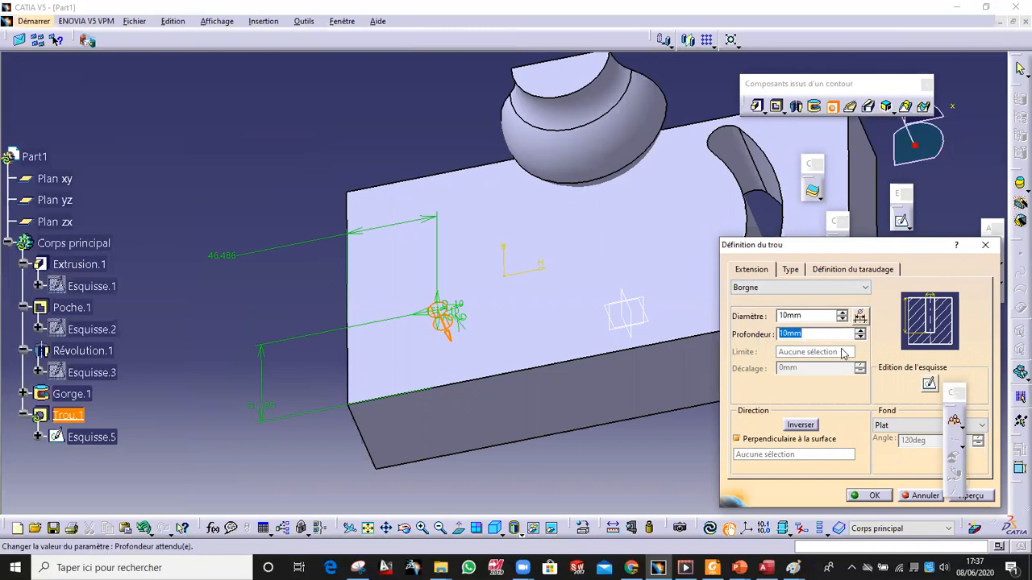
click(754, 288)
click(755, 291)
click(846, 290)
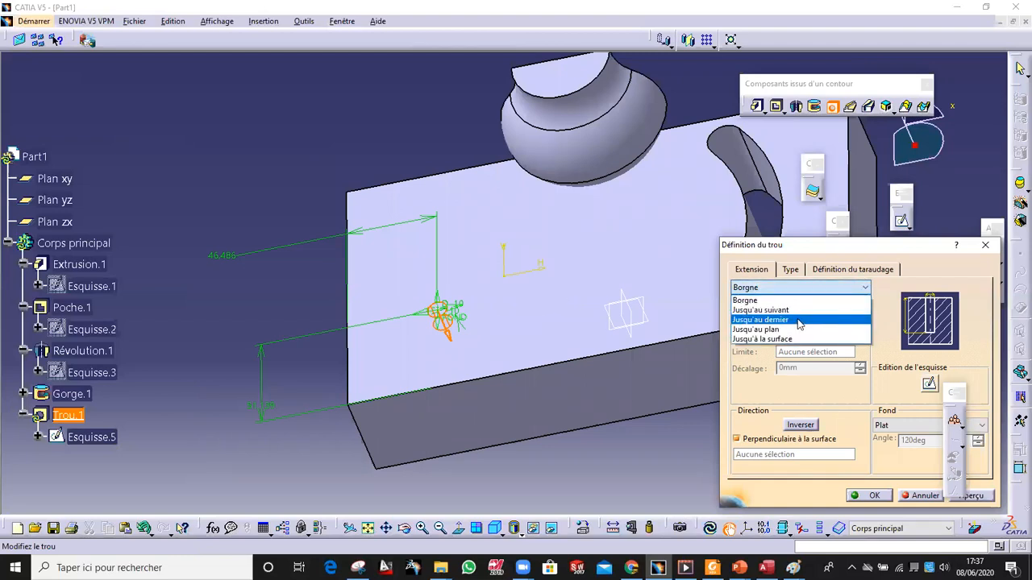
click(798, 321)
middle_drag(452, 258, 491, 406)
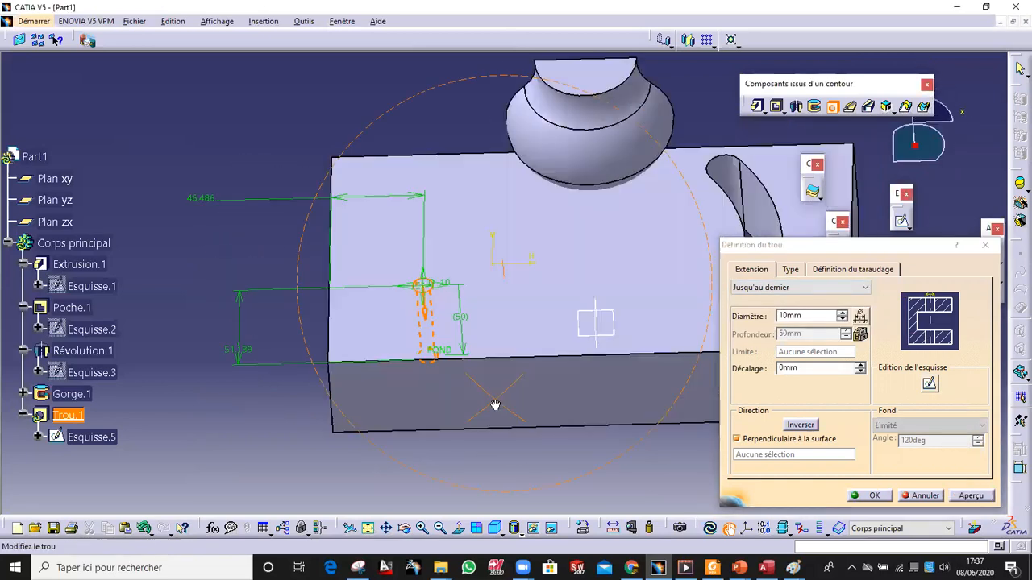
click(843, 313)
click(842, 313)
Try the threading option and the Lamé type on the hole, and return the type to Simple
click(844, 271)
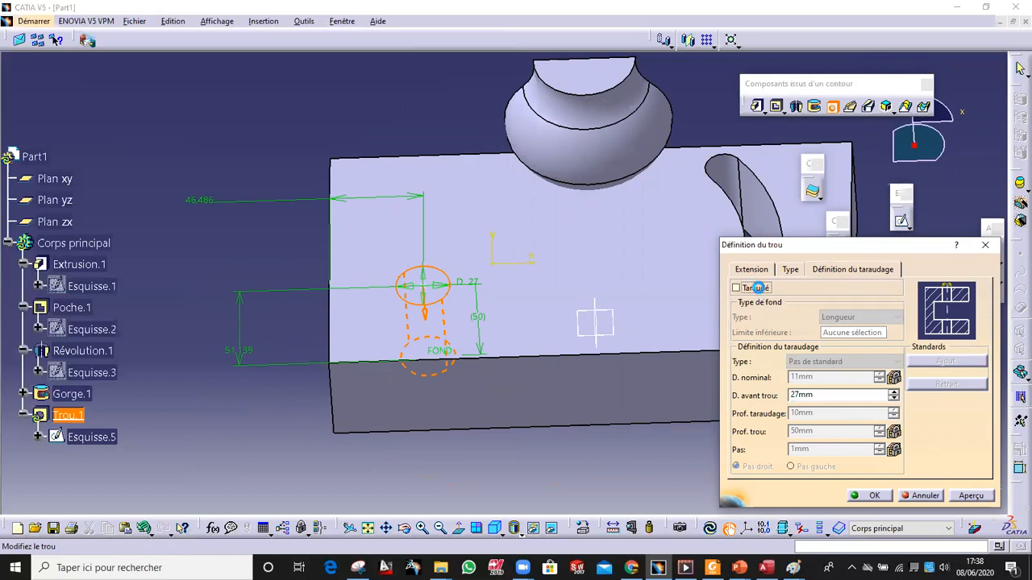
click(737, 288)
click(750, 288)
click(793, 270)
click(802, 289)
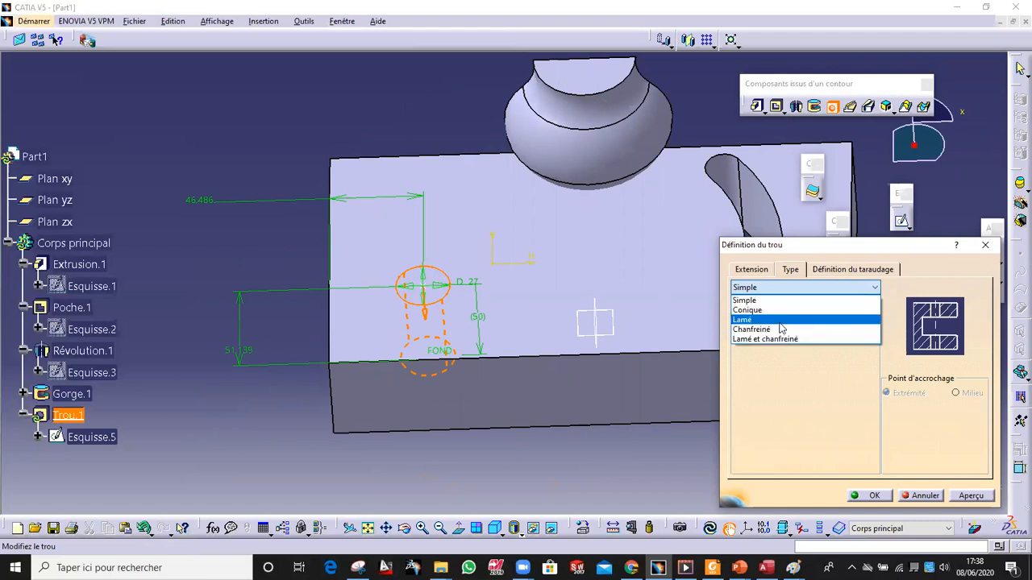
click(779, 320)
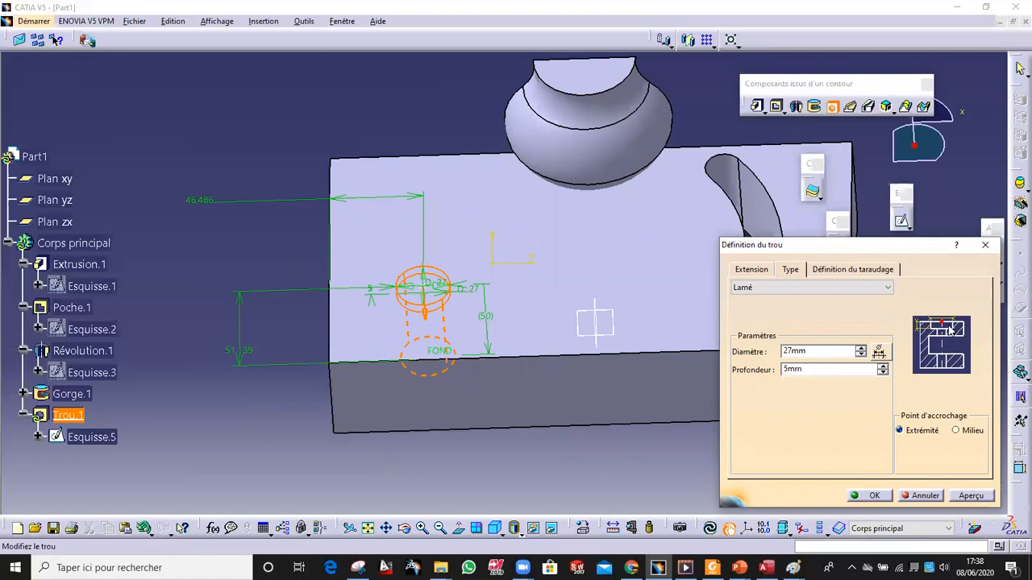
click(786, 287)
Preview the simple through hole and create it in the block
click(971, 495)
middle_drag(514, 360, 743, 482)
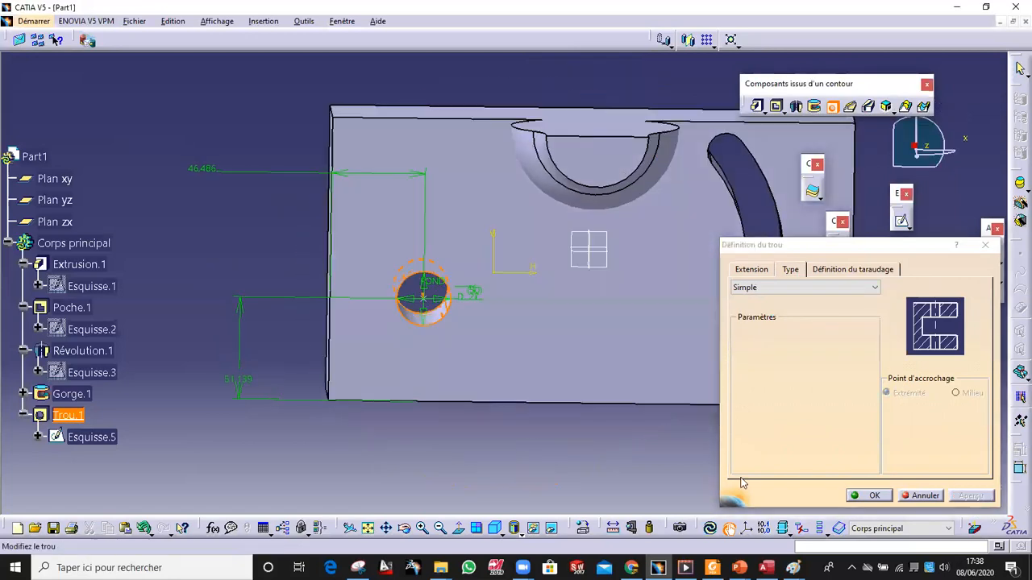
click(878, 498)
middle_drag(634, 479, 508, 385)
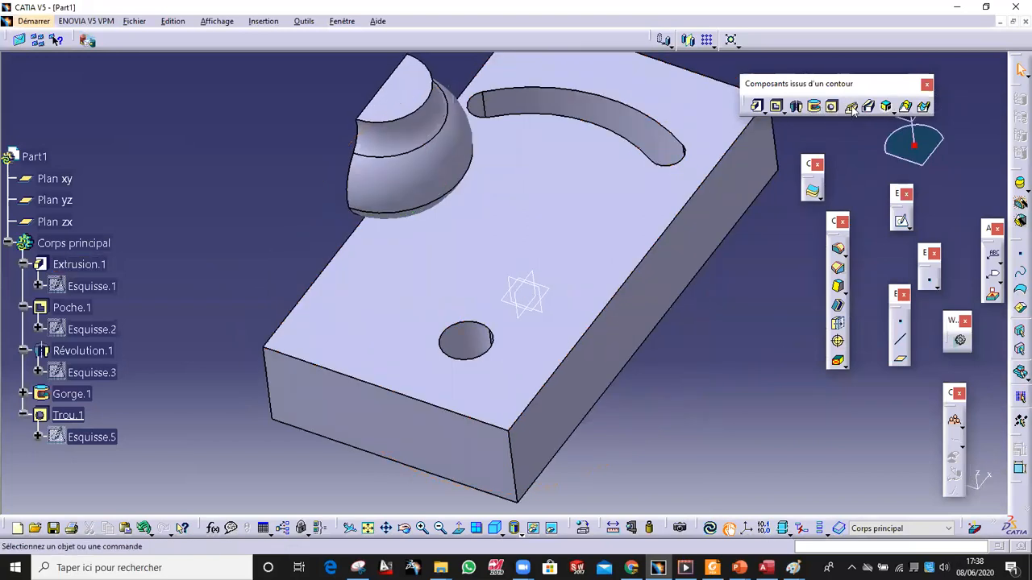
middle_drag(581, 138, 686, 280)
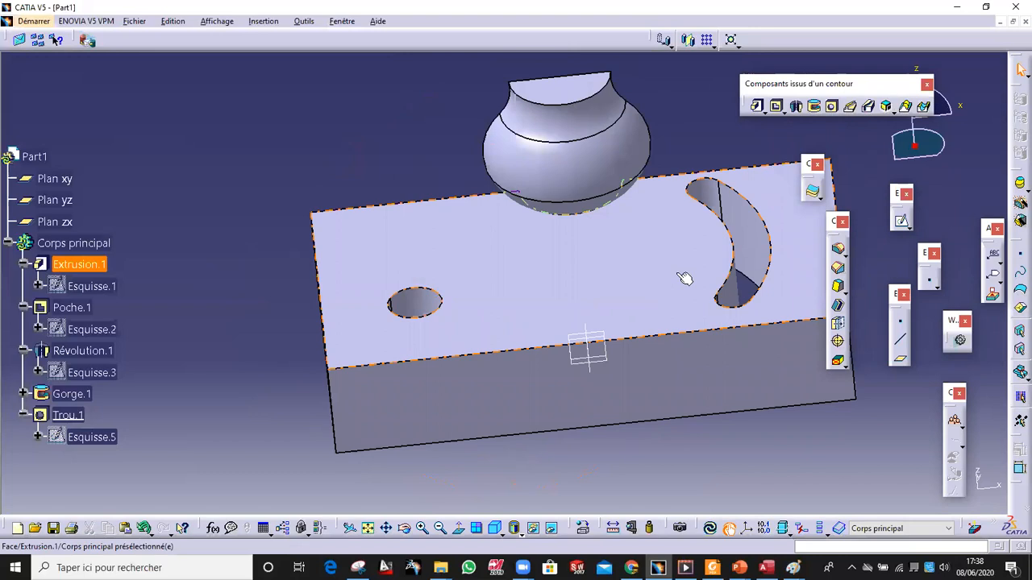
click(849, 106)
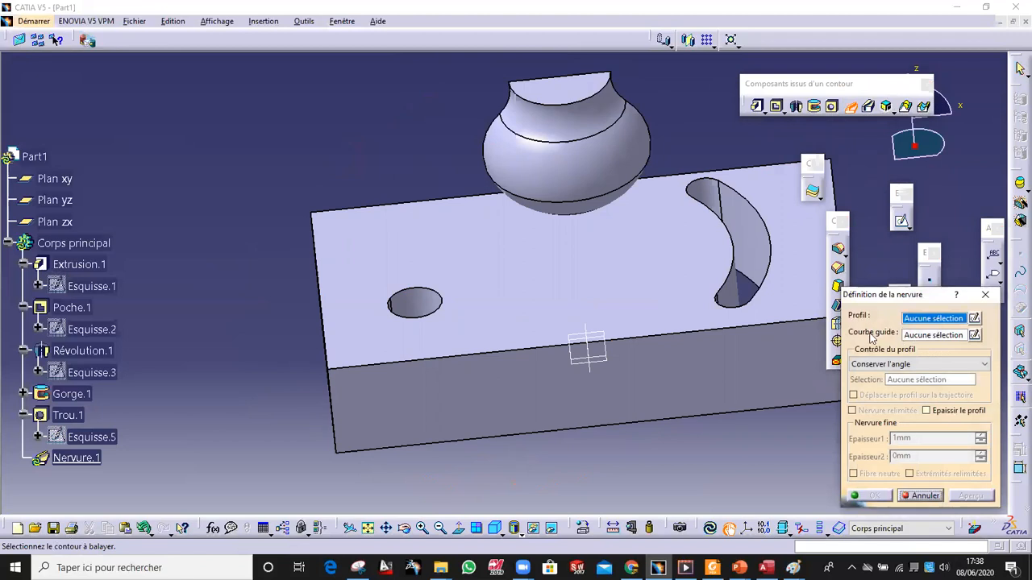
click(985, 296)
middle_drag(495, 295, 444, 368)
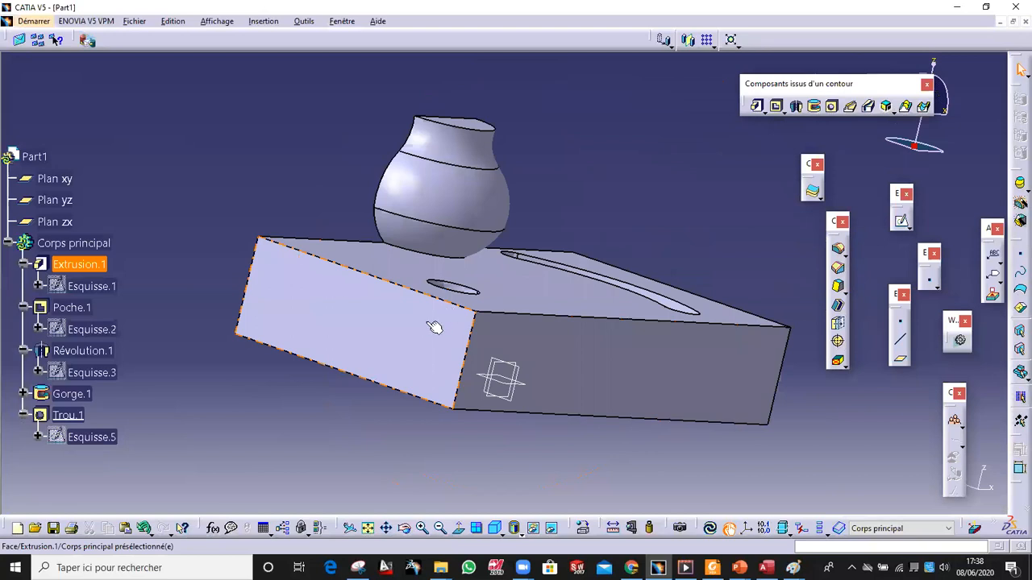
middle_drag(454, 320, 696, 373)
middle_drag(712, 315, 707, 387)
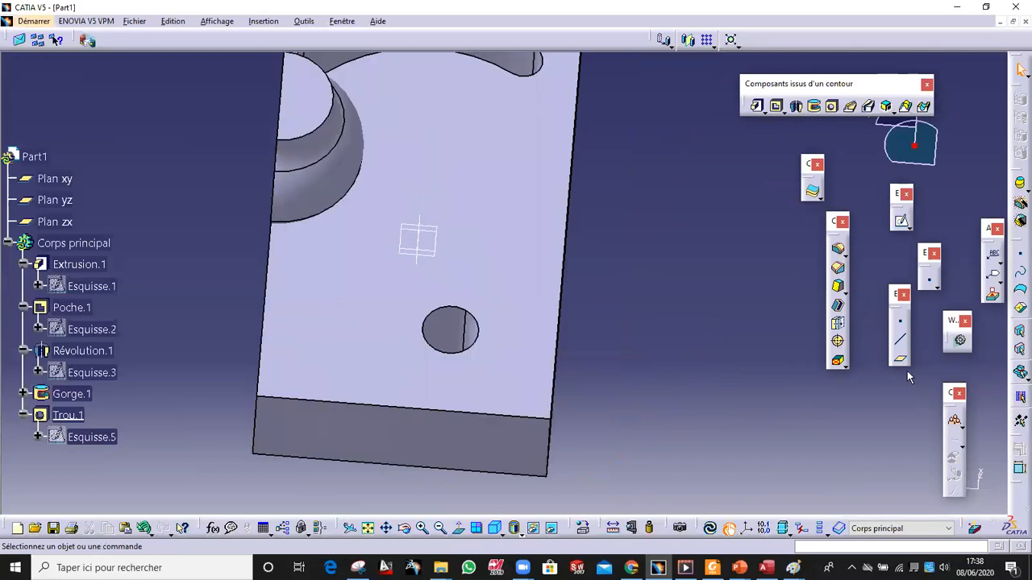
Define an offset plane from the block's long side face and reverse its direction so it lies inside the block
click(901, 357)
middle_drag(502, 473, 490, 369)
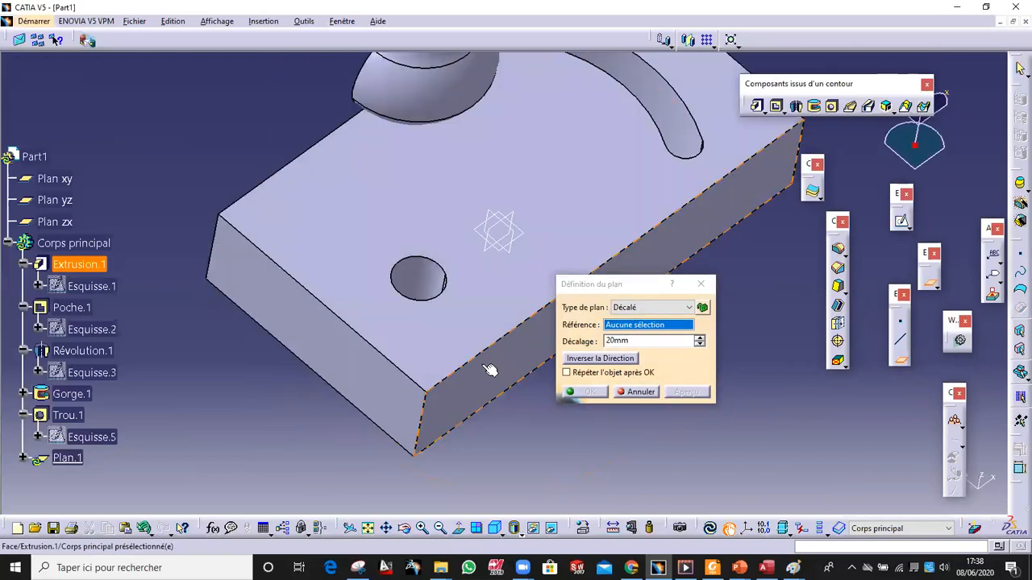
middle_drag(572, 491, 461, 327)
click(454, 324)
middle_drag(374, 331, 422, 422)
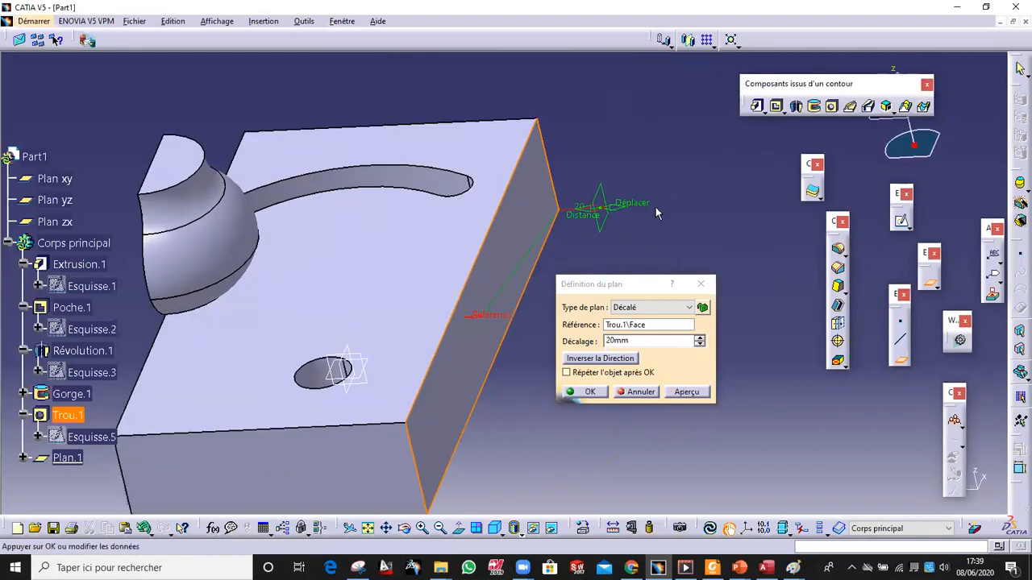
middle_drag(429, 272, 379, 274)
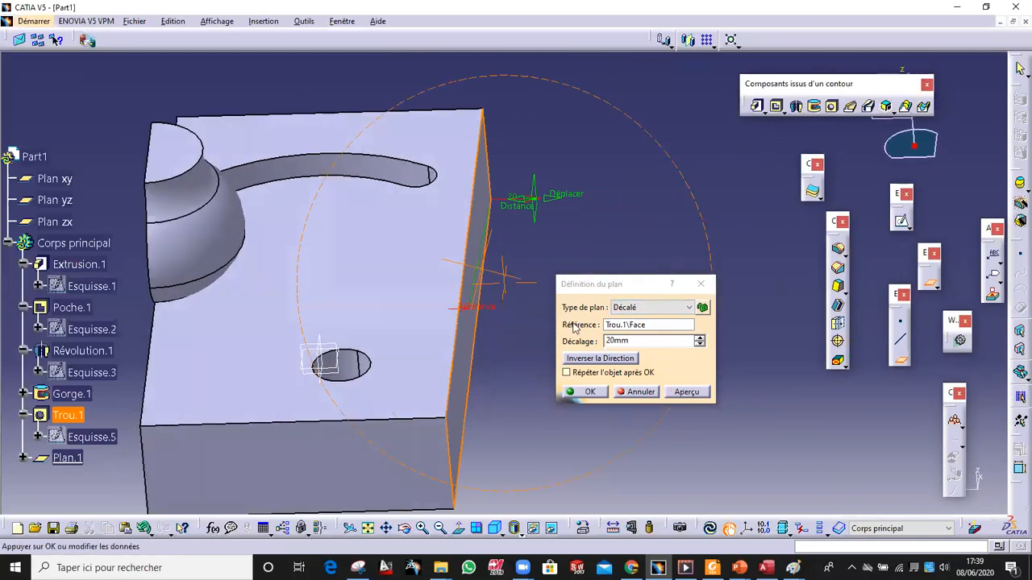
click(616, 363)
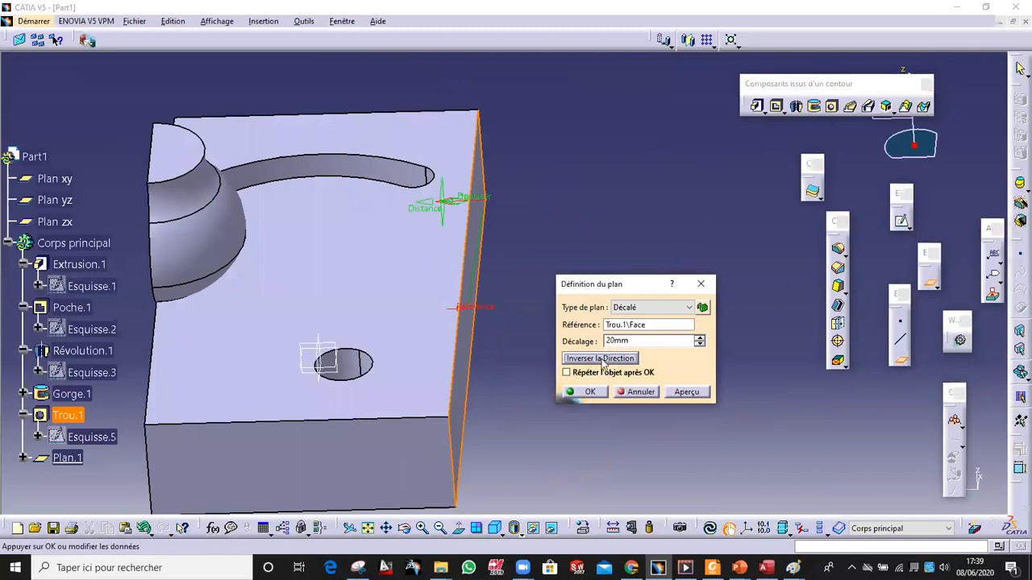
Set the plane's offset to 39 mm and create the plane
click(700, 345)
click(700, 345)
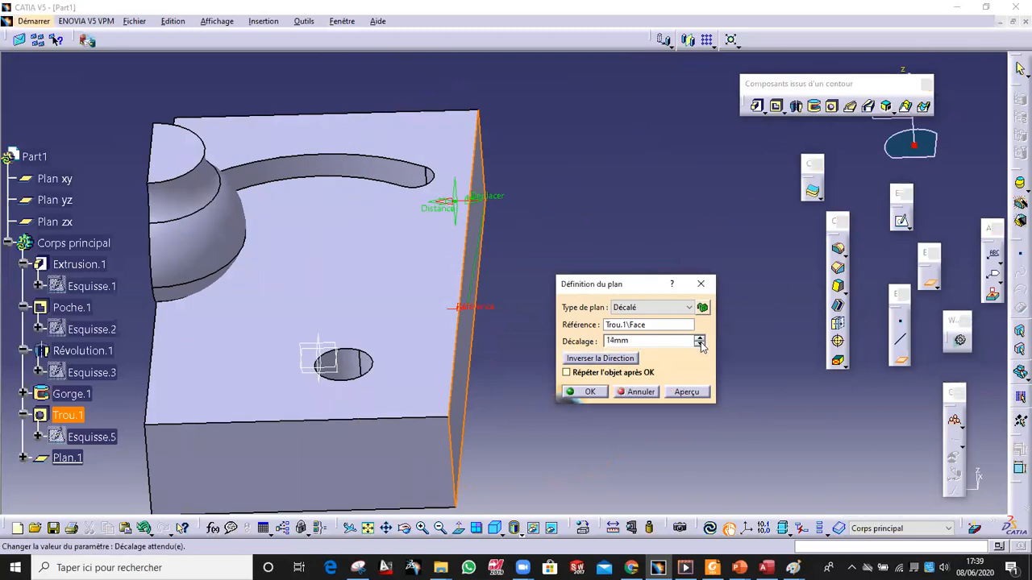
click(699, 337)
click(699, 338)
click(699, 337)
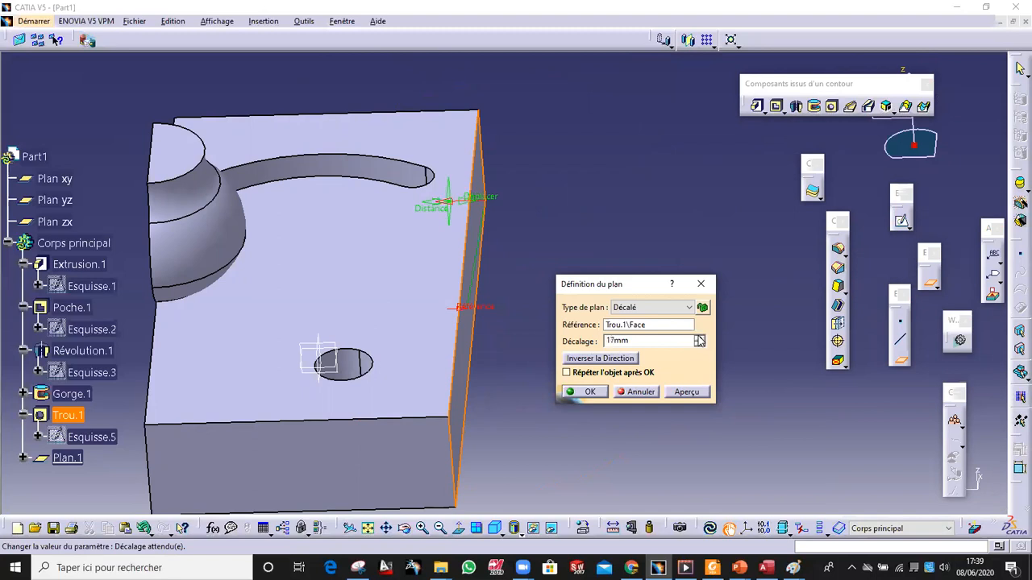
click(699, 339)
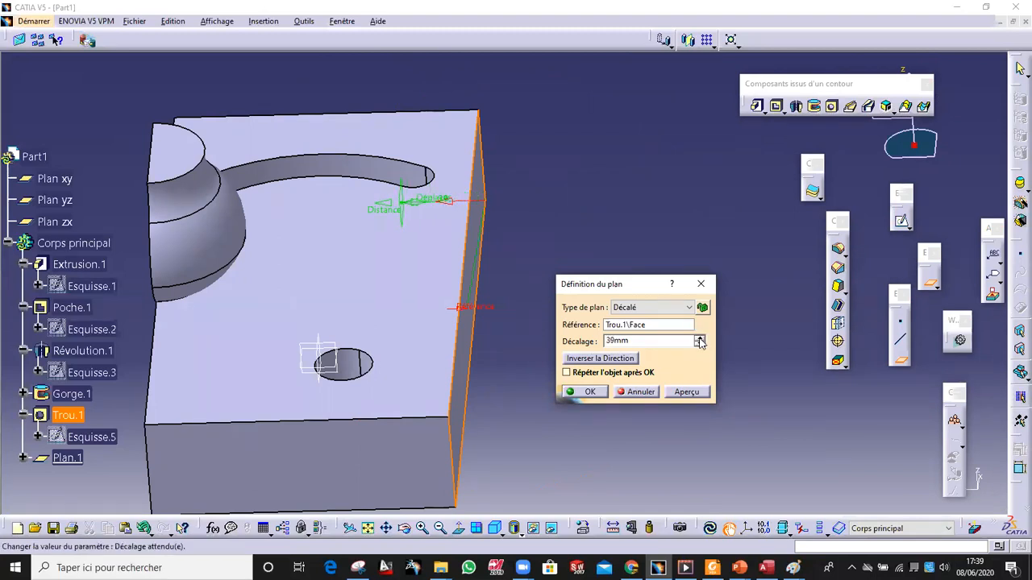
click(584, 392)
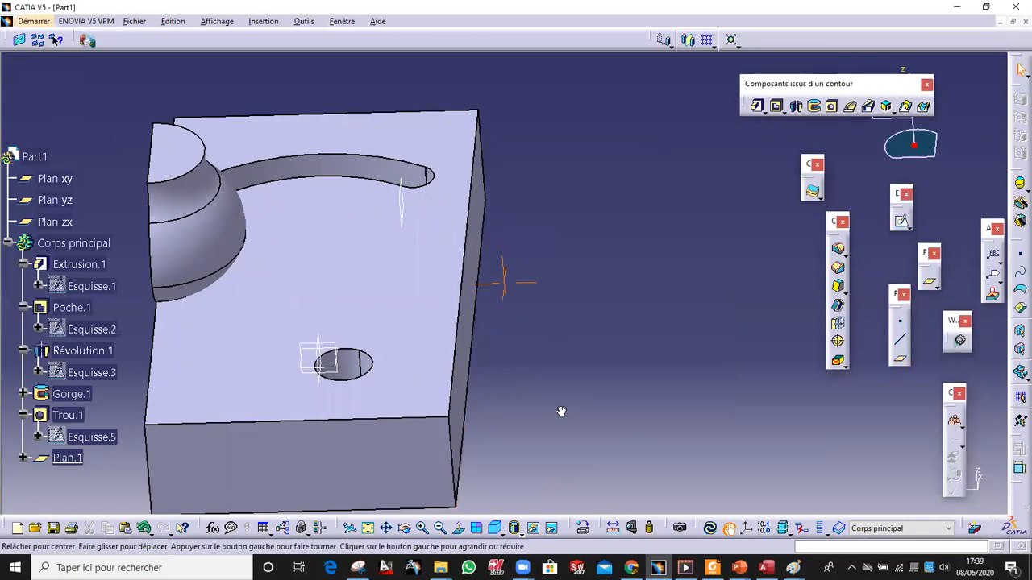
Open a new sketch on the offset plane inside the block
middle_drag(561, 412, 471, 381)
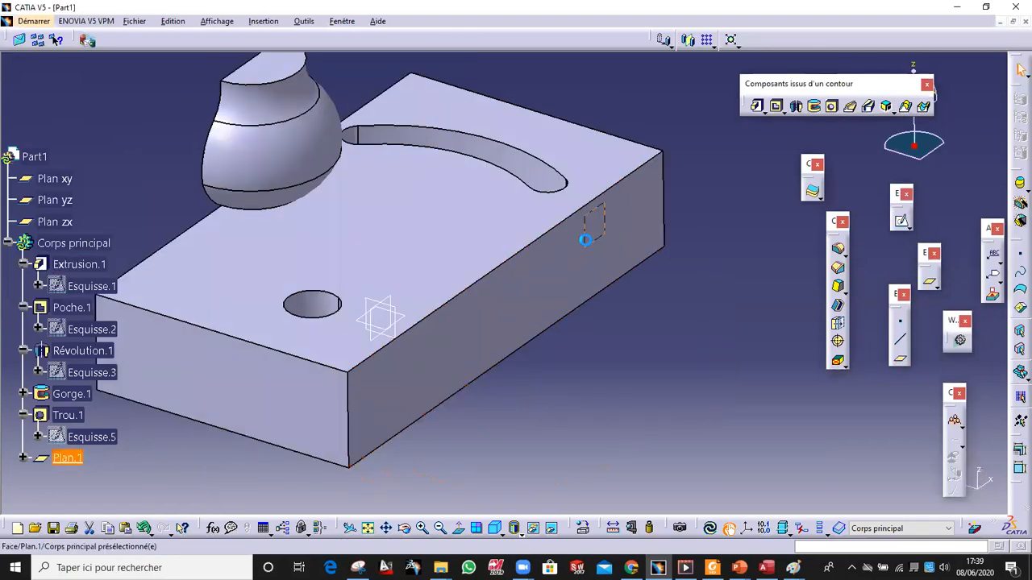
click(900, 220)
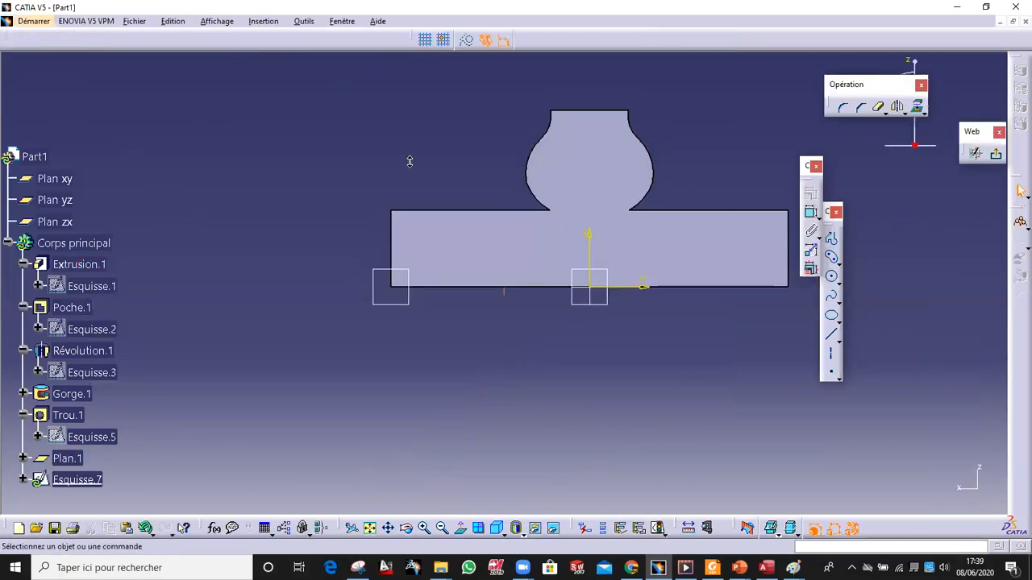
ctrl+middle_drag(407, 126, 411, 121)
middle_drag(412, 121, 312, 196)
middle_drag(708, 215, 667, 211)
Sketch a shallow upward-bowed three-point arc across the block, from its left side edge to its right side edge
click(831, 334)
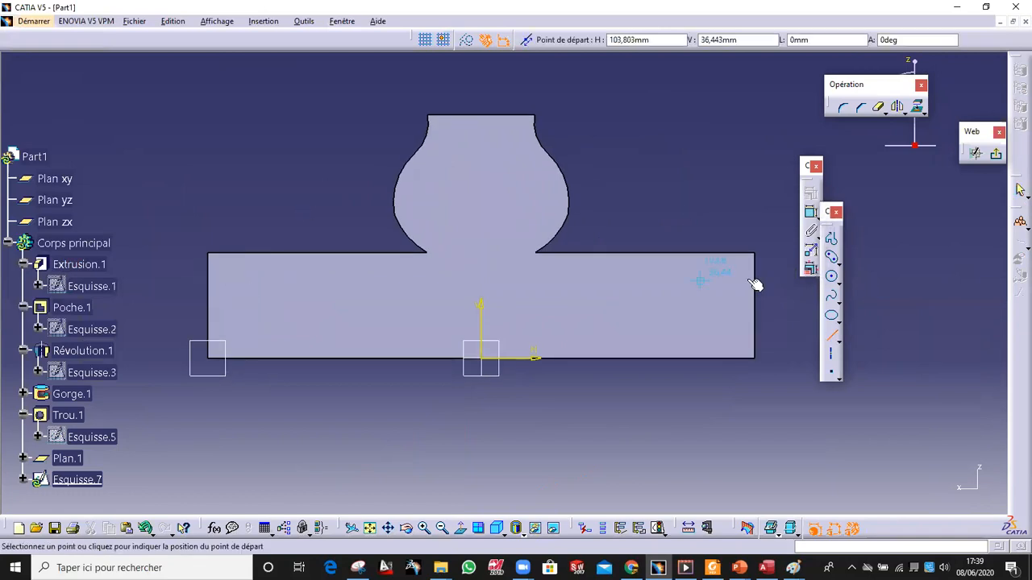
click(831, 238)
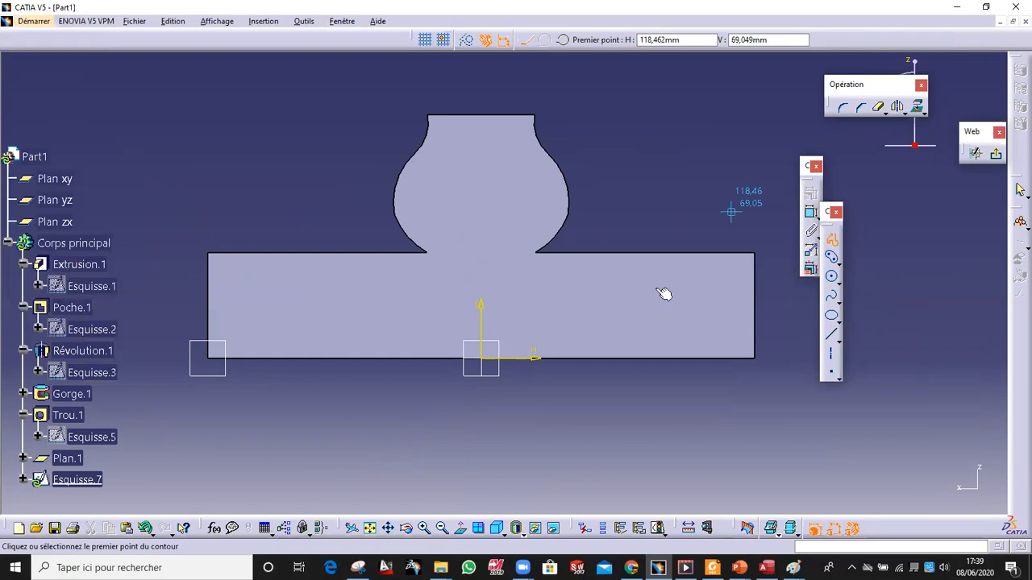
click(211, 304)
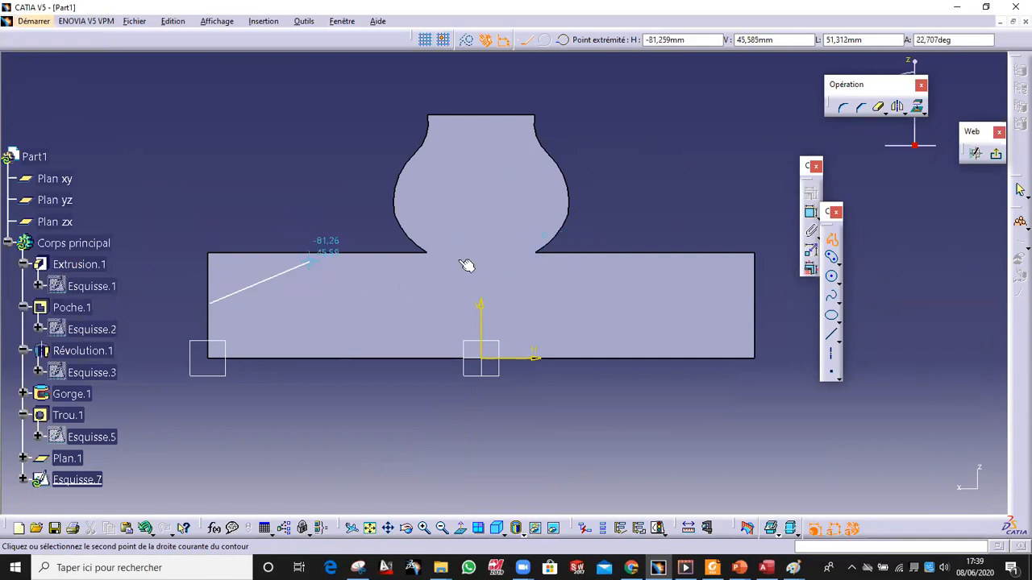
click(563, 40)
click(378, 278)
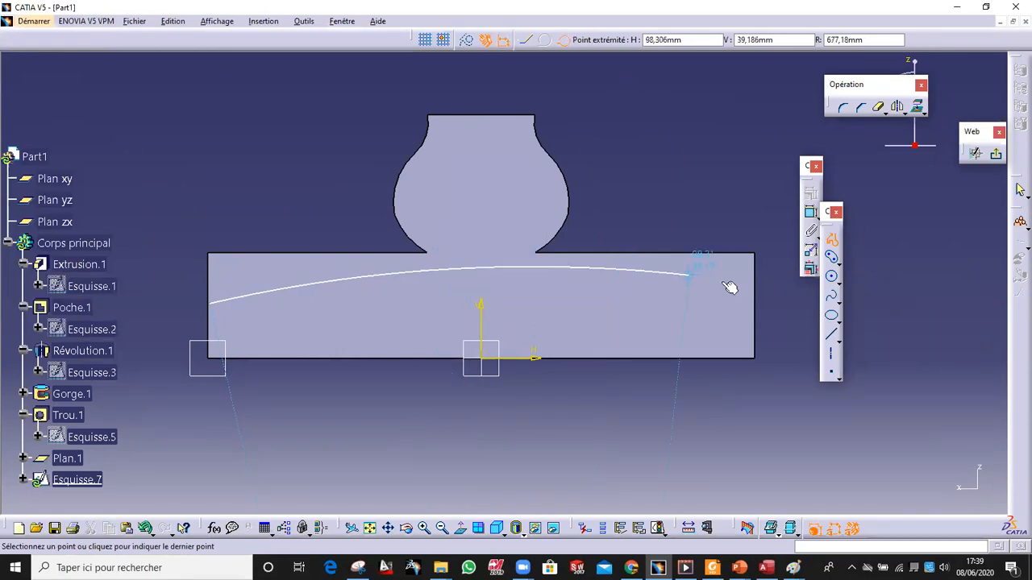
click(761, 314)
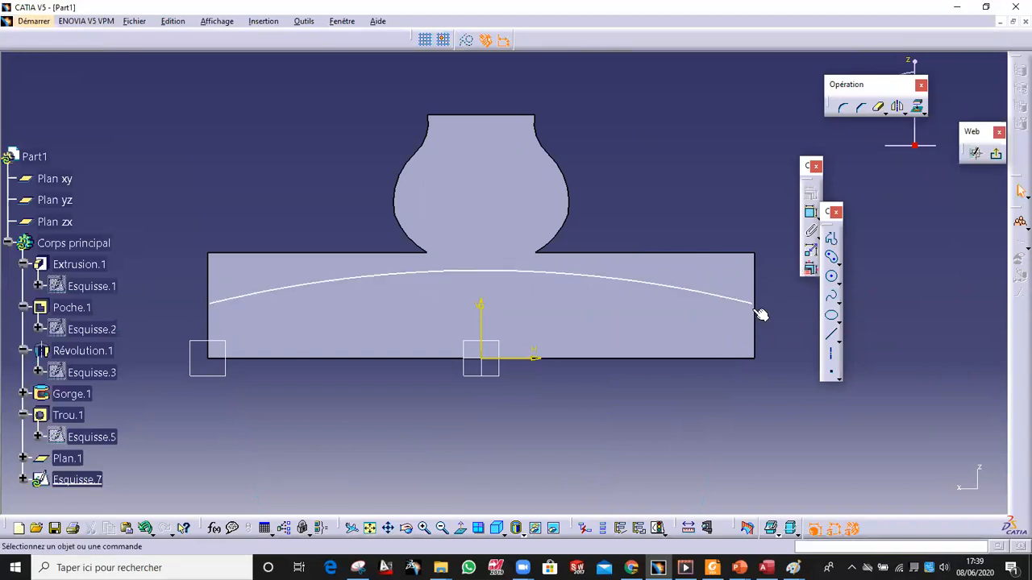
Constrain the arc's right endpoint to be coincident with the block's right side edge
click(755, 297)
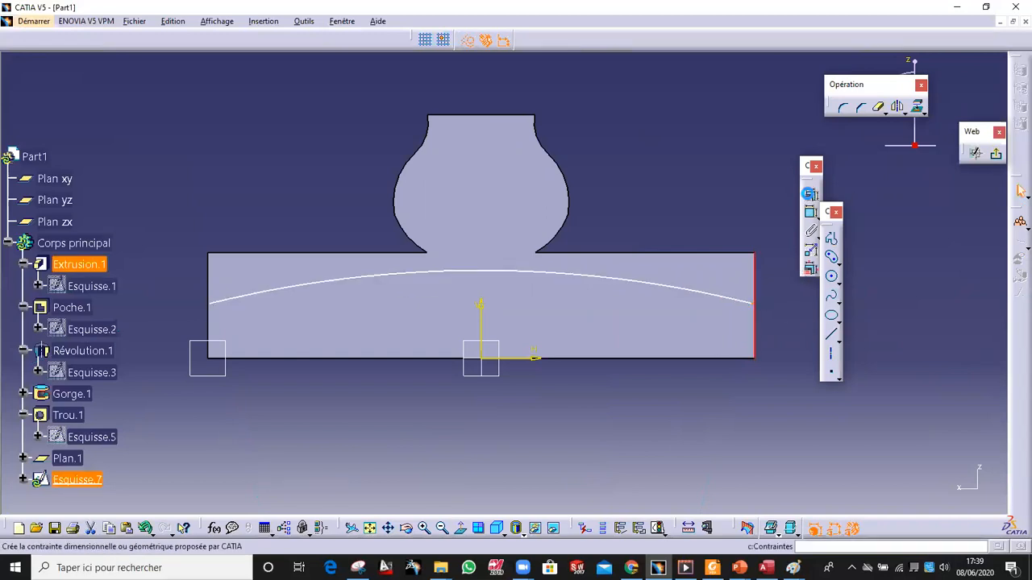
click(808, 195)
click(838, 260)
click(786, 380)
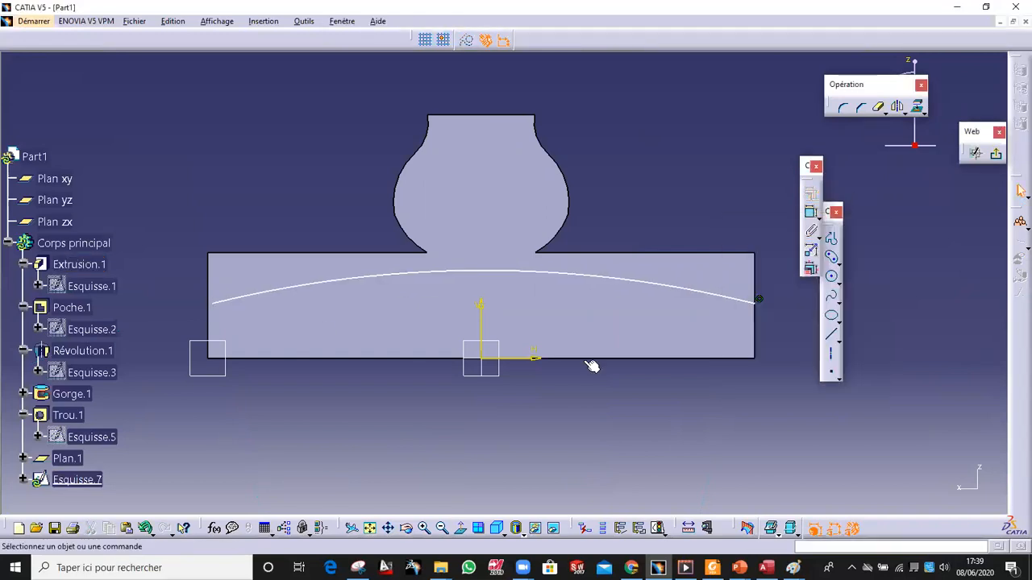
Raise the arc's left endpoint and constrain it coincident with the block's left side edge
drag(211, 303, 212, 285)
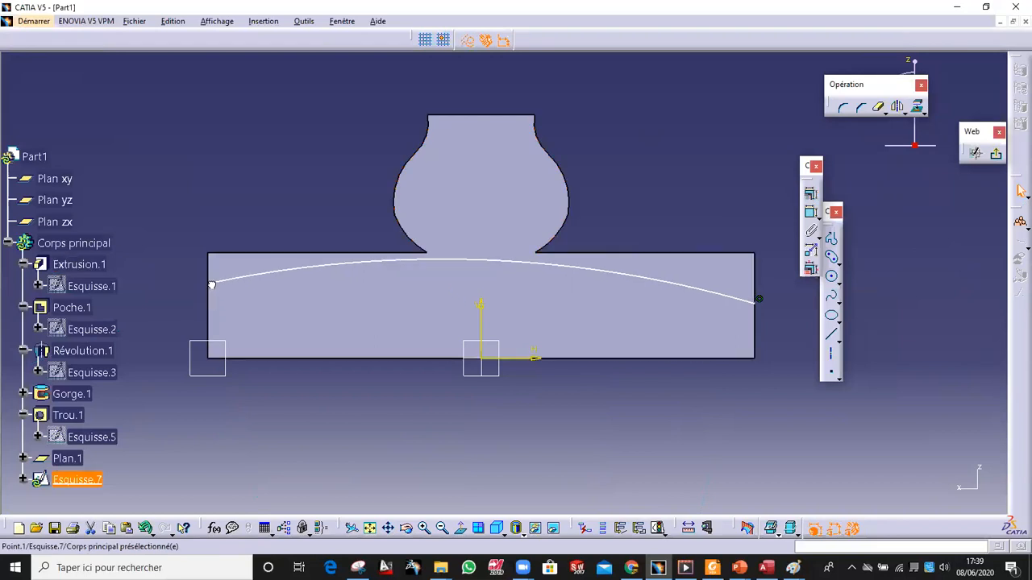
click(211, 285)
ctrl+click(208, 314)
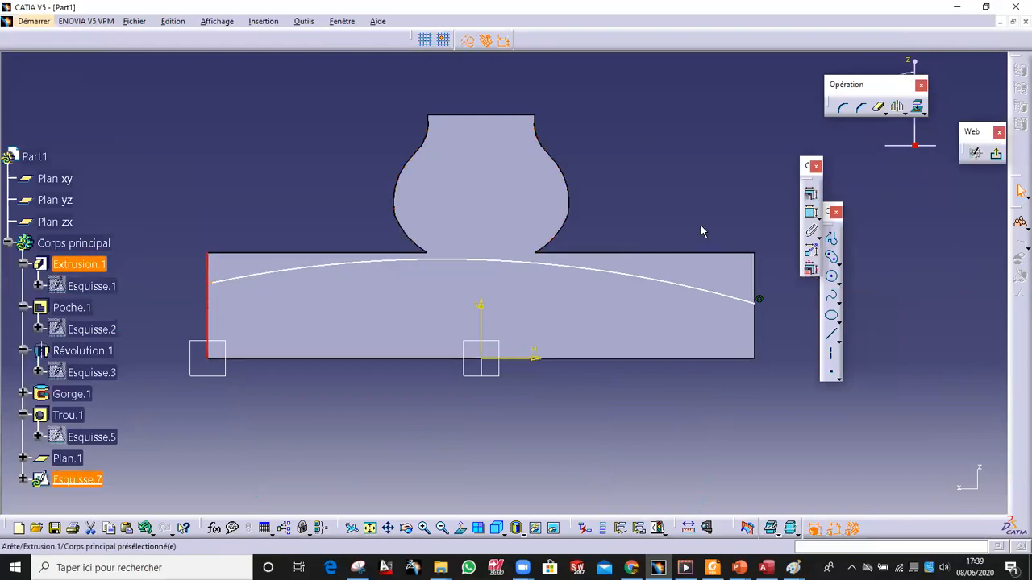
click(809, 195)
click(834, 258)
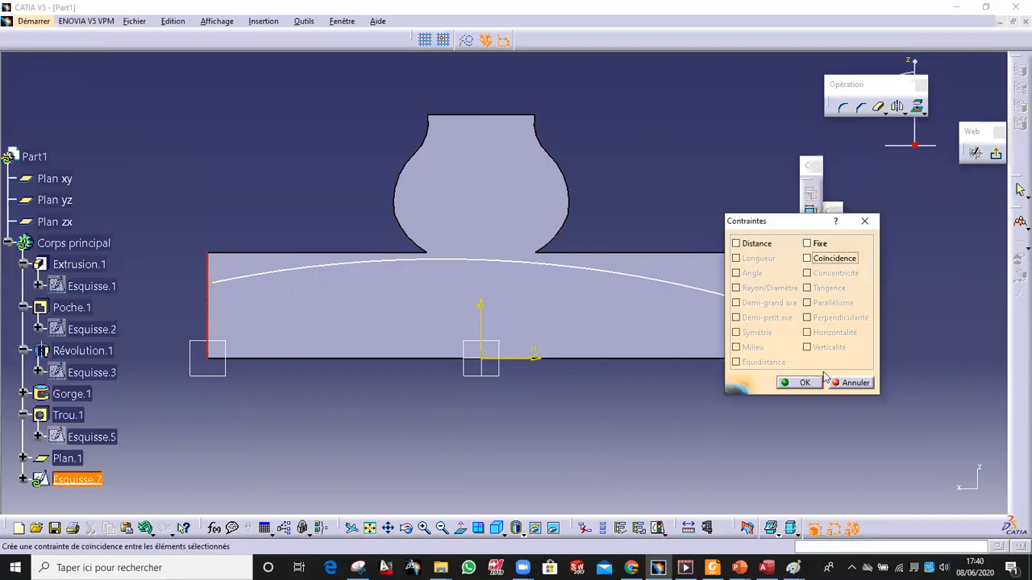
click(805, 383)
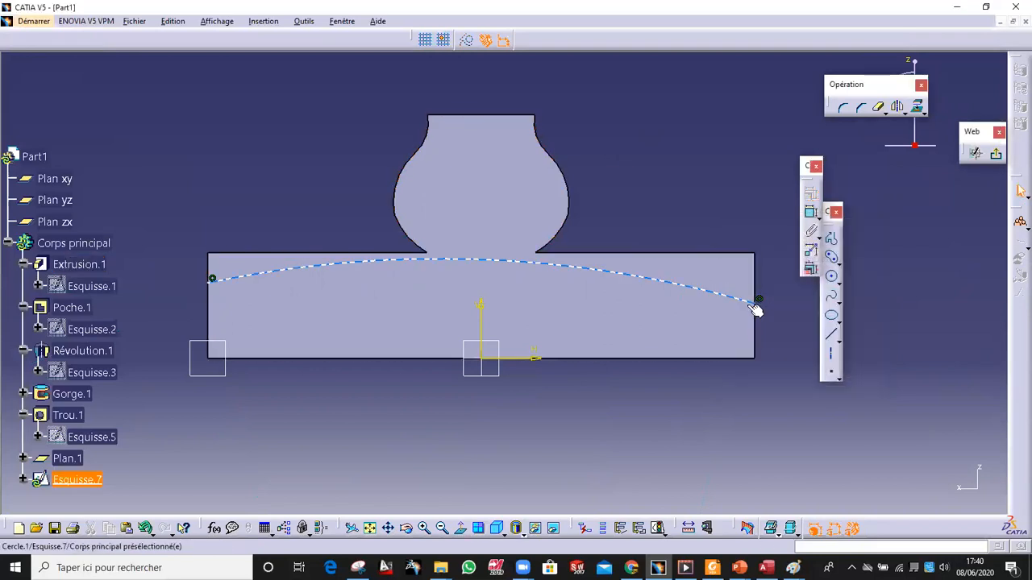
Adjust the arc's right end and height so it stays just below the block's top edge, and exit the sketch
drag(763, 309, 756, 294)
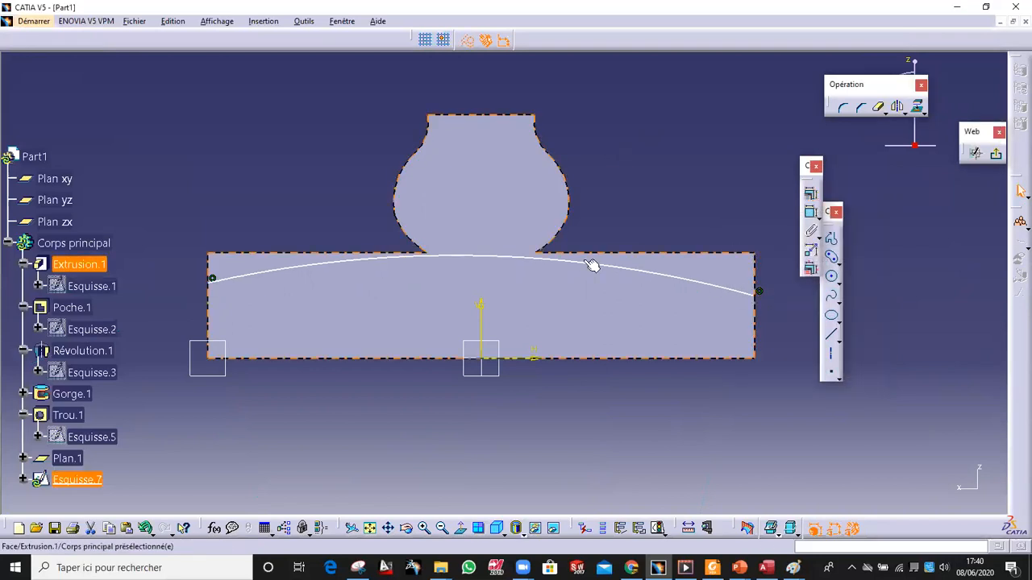
drag(573, 261, 575, 269)
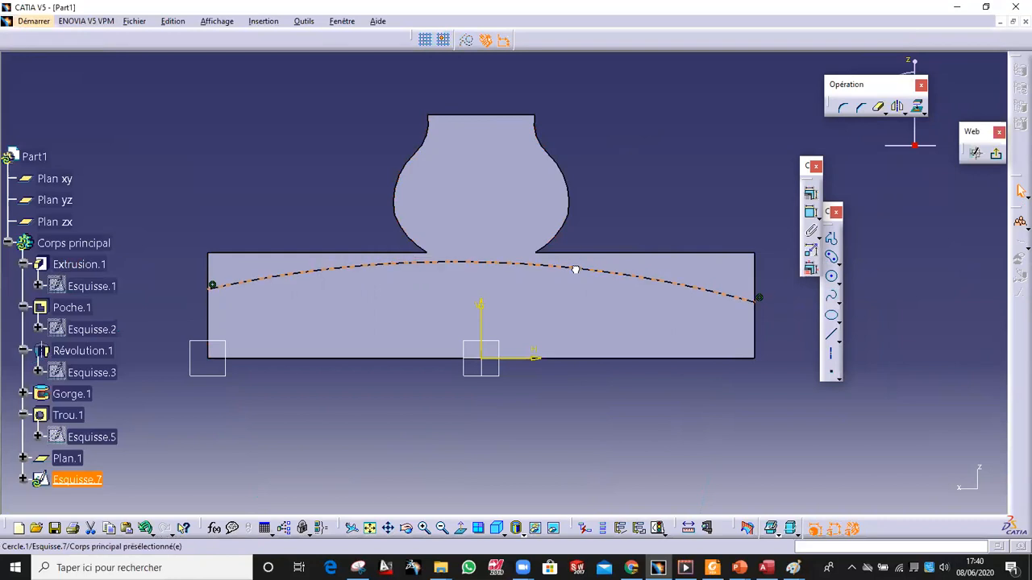
click(658, 193)
click(996, 155)
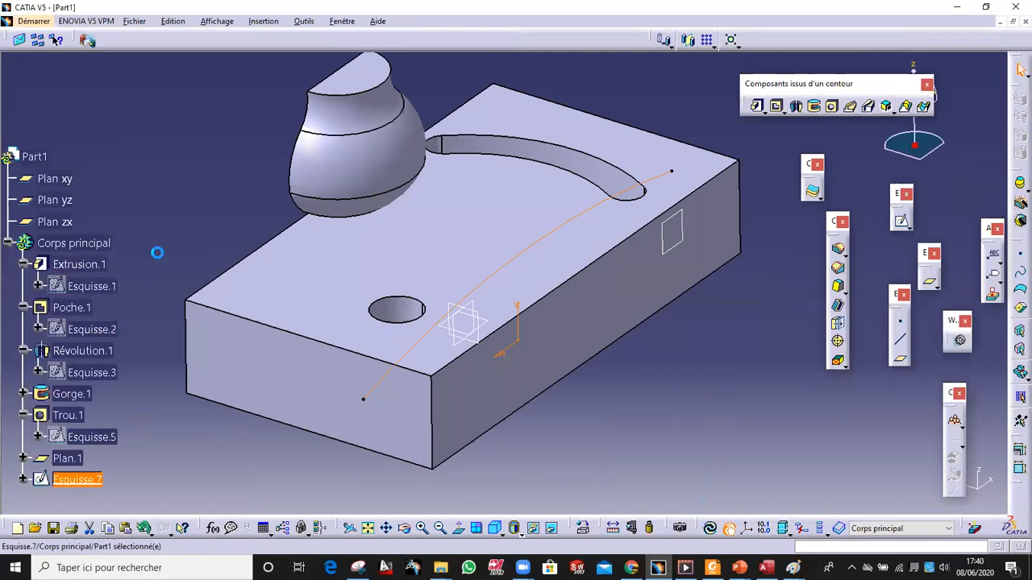
Open a sketch on the block's end face and draw a circle of about 12.75 mm radius near the arc's end
middle_drag(438, 368, 403, 373)
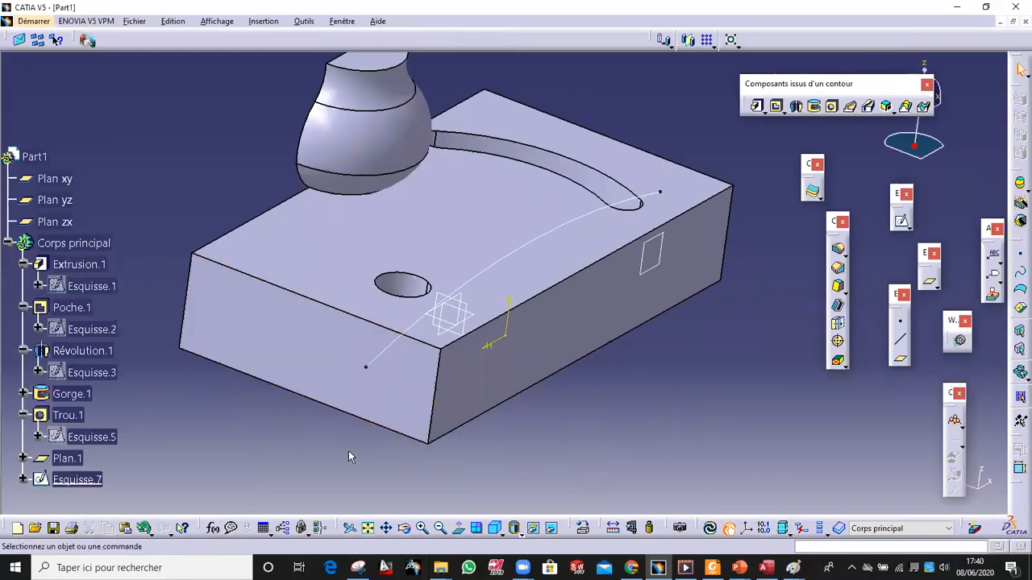
click(403, 381)
click(903, 223)
mouse_move(460, 276)
middle_down()
mouse_move(462, 290)
mouse_move(605, 345)
mouse_move(599, 228)
mouse_move(652, 191)
mouse_move(585, 214)
middle_up()
click(462, 530)
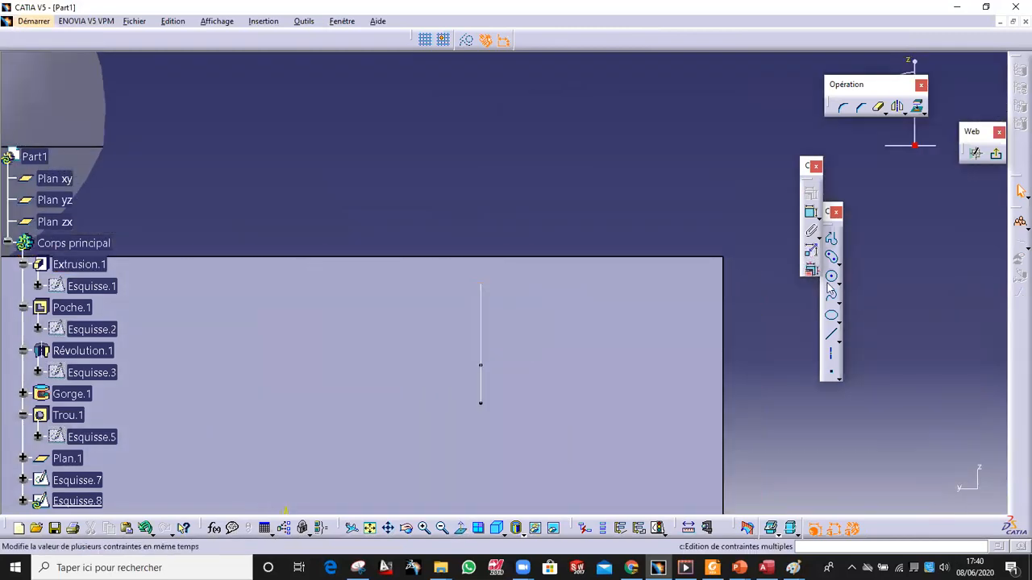
click(831, 277)
click(507, 393)
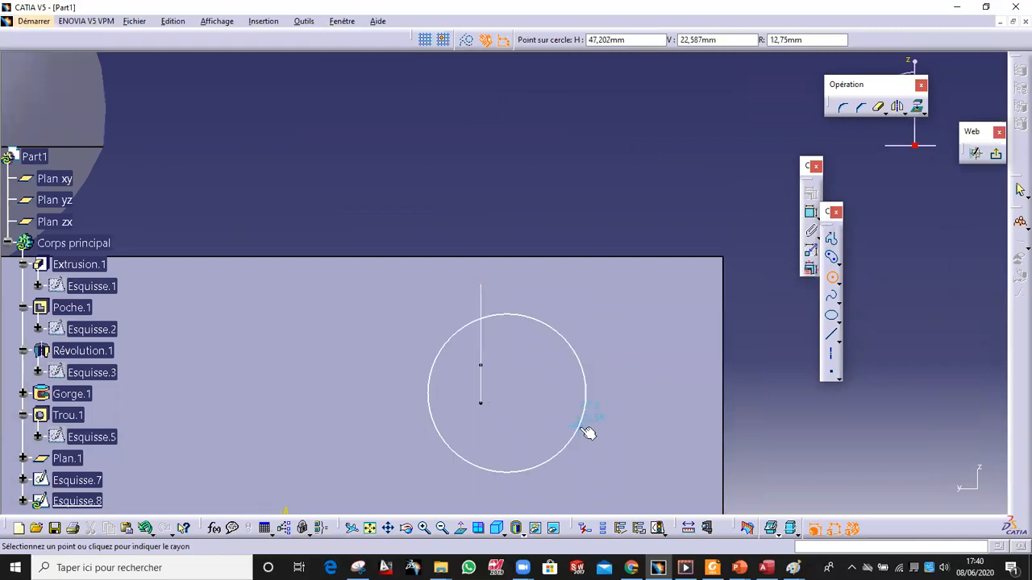
click(588, 433)
Constrain the circle's centre to be coincident with the endpoint of the guide arc
middle_drag(690, 352, 691, 417)
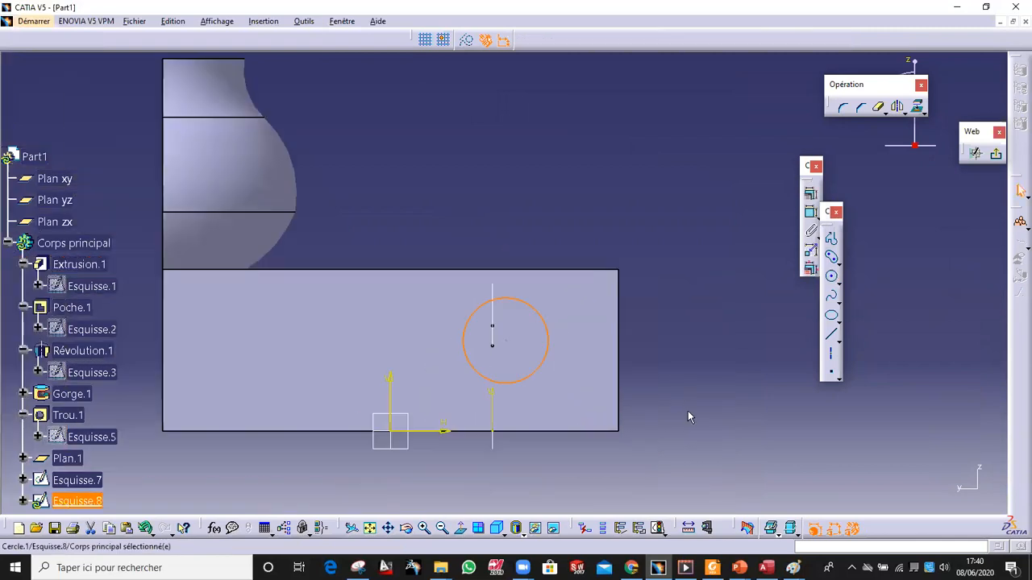
click(506, 346)
ctrl+click(492, 346)
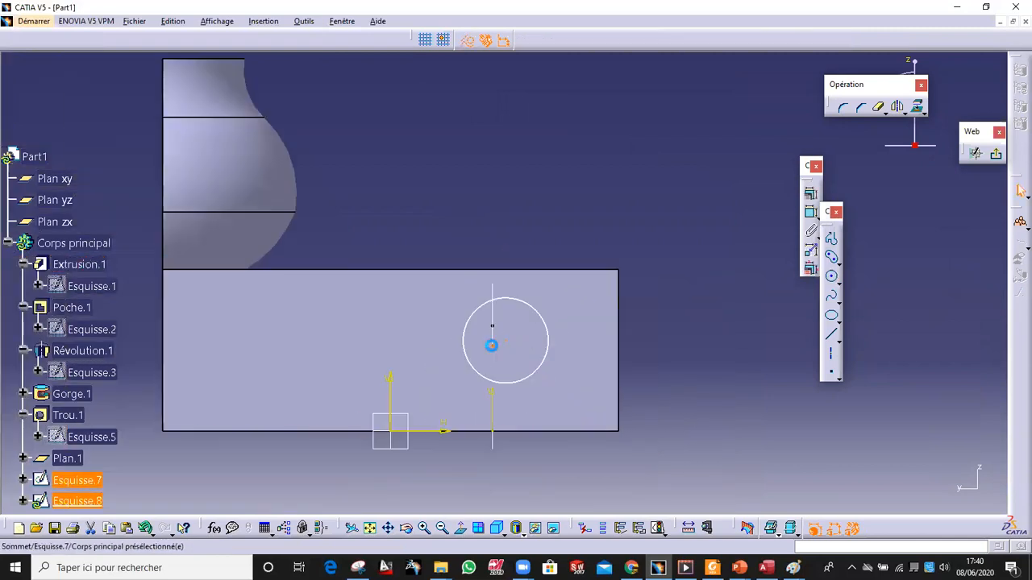
click(810, 193)
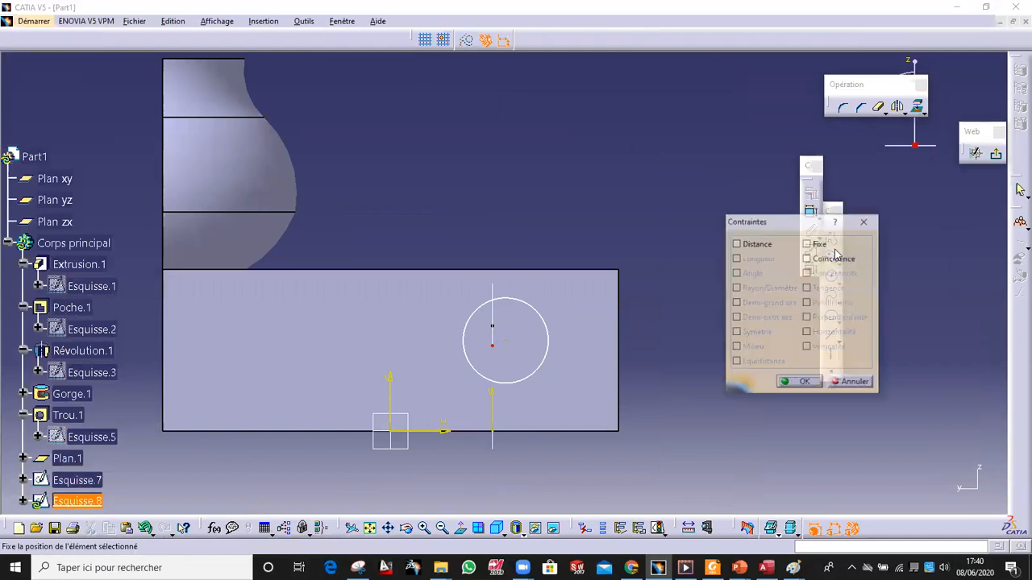
click(839, 259)
click(794, 382)
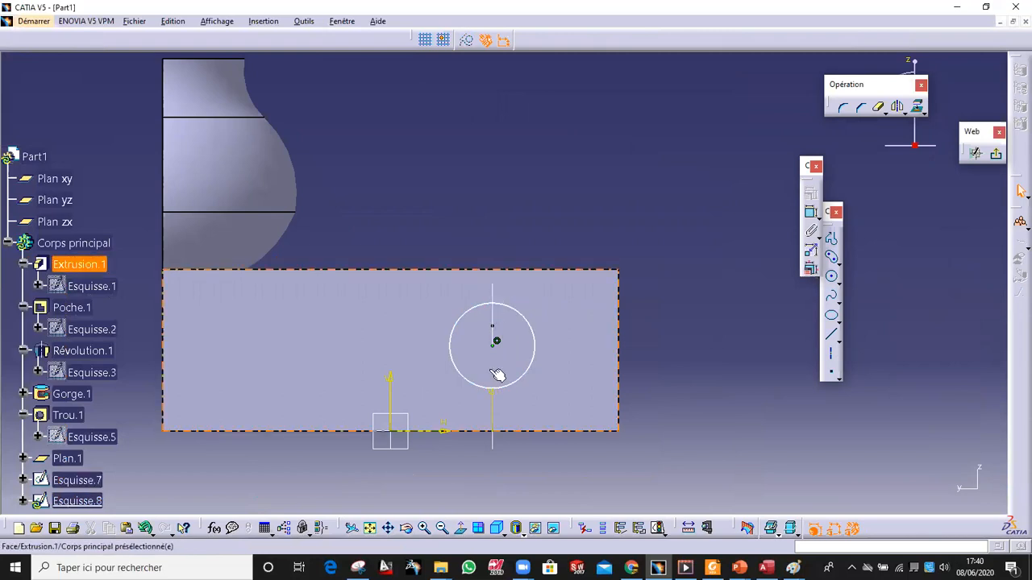
Enlarge the circle until it nearly reaches the block's top edge, and exit the sketch
drag(484, 388, 486, 421)
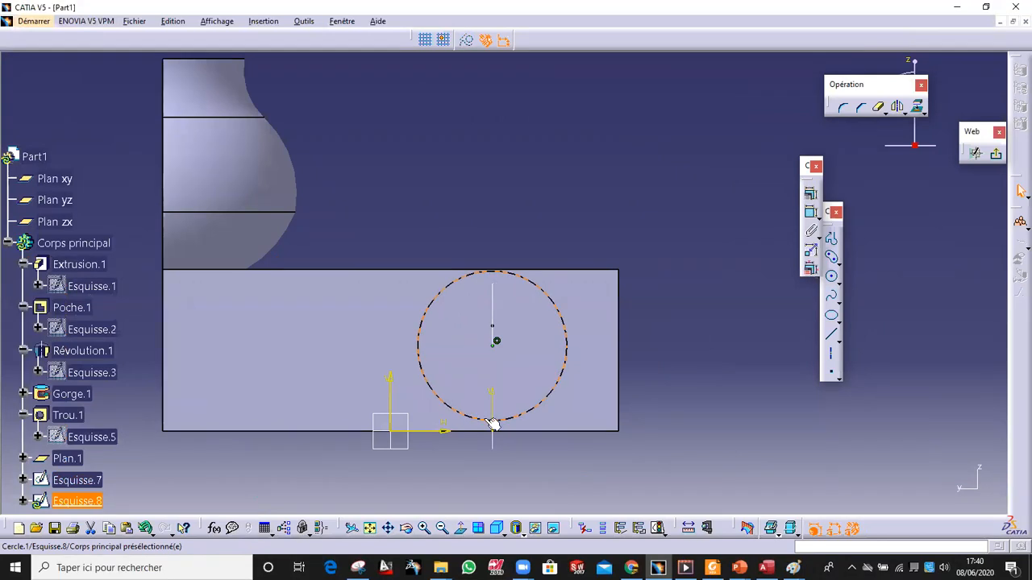
click(692, 283)
click(998, 156)
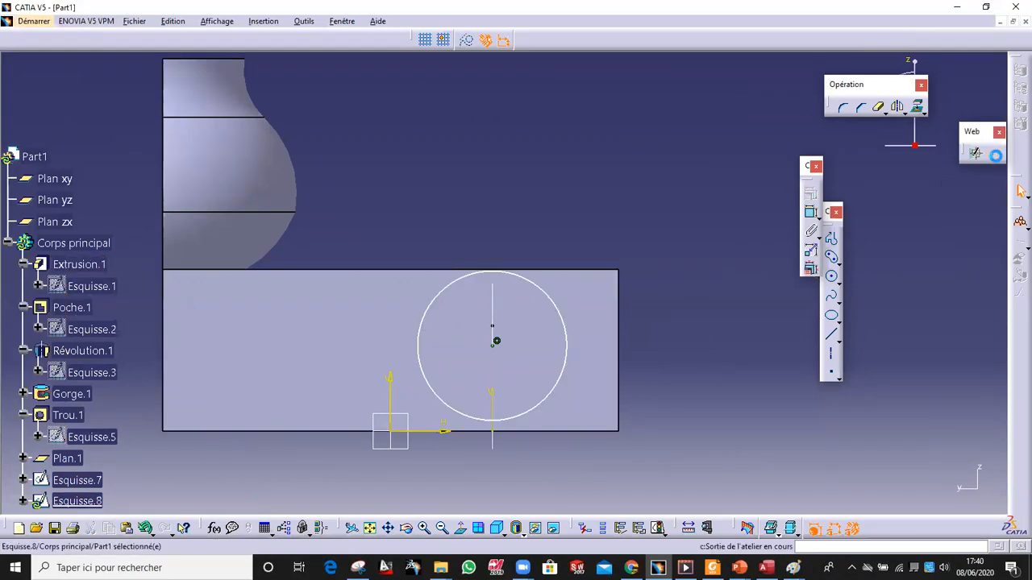
Reopen the circle's sketch, enlarge the circle slightly past the block's top edge, and return to the part
middle_drag(731, 425, 338, 333)
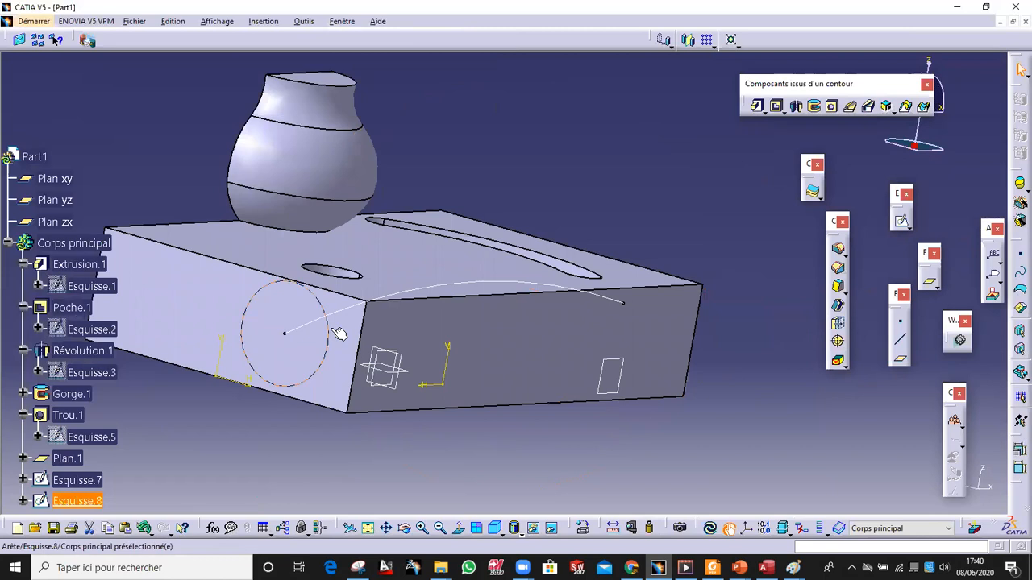
double_click(339, 334)
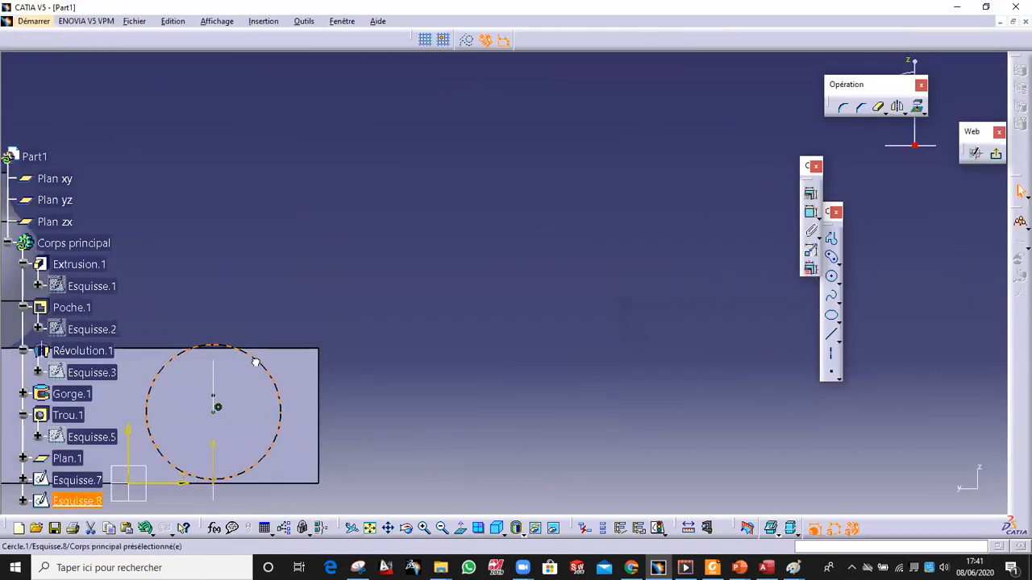
click(996, 153)
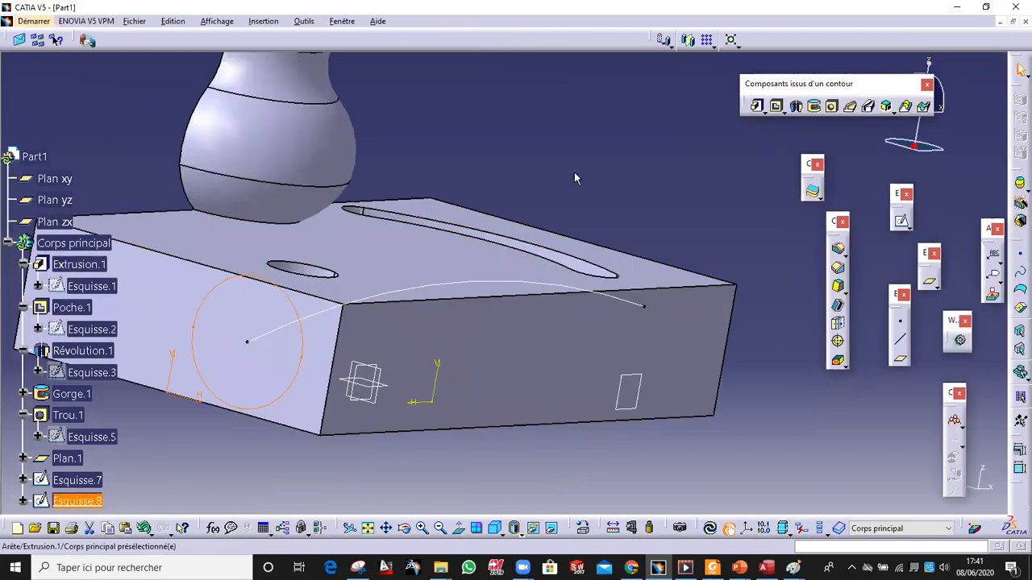
click(706, 121)
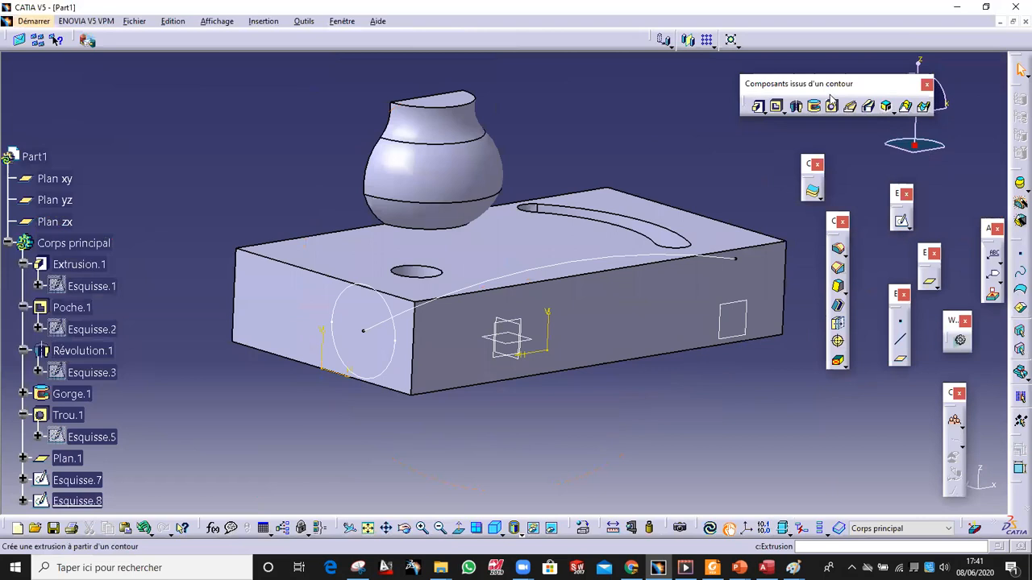
Create a slot (Rainure) with the circle Esquisse.8 as profile and the arc Esquisse.7 as guide curve, keeping the angle control
click(869, 110)
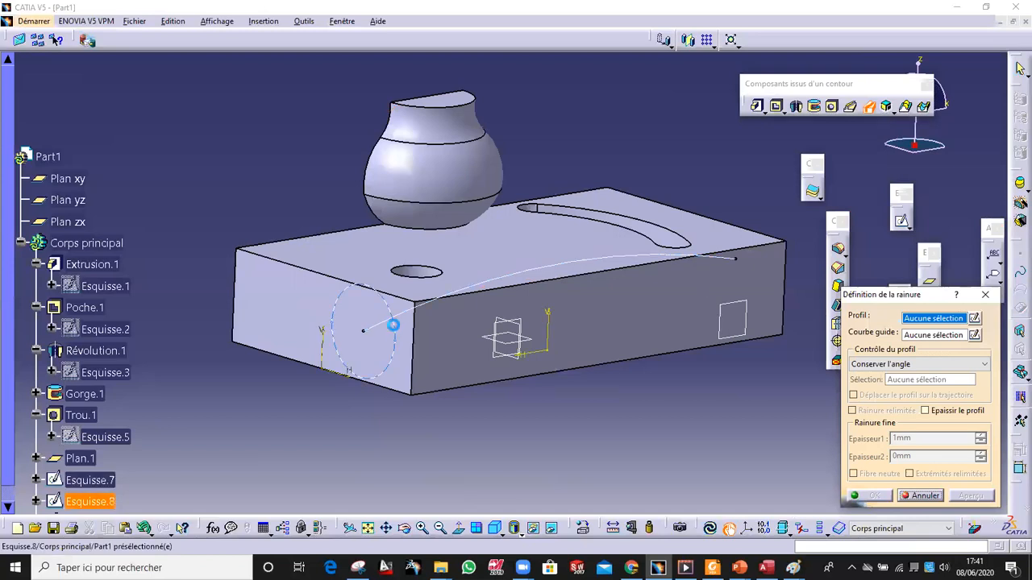
click(392, 325)
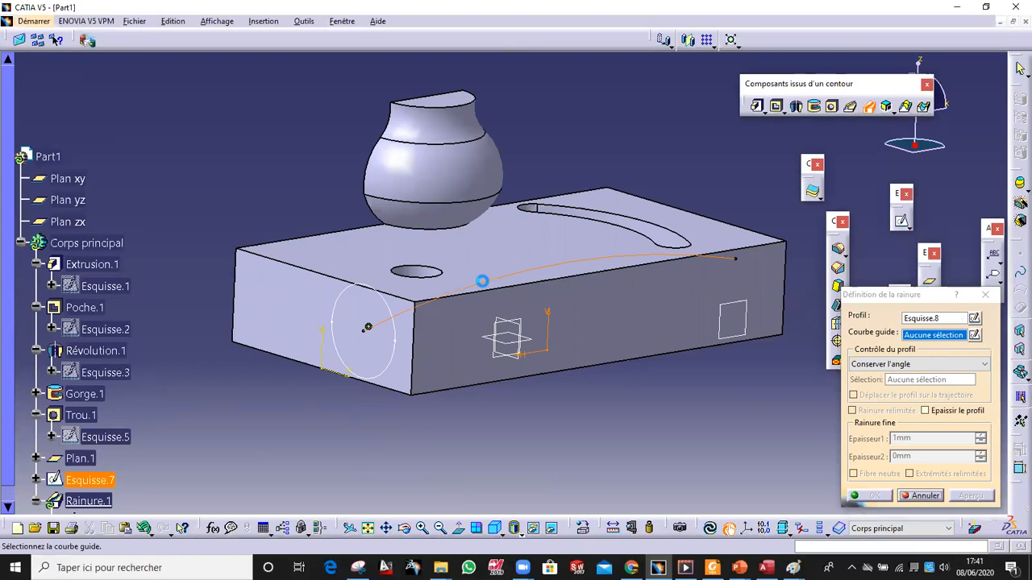
click(482, 280)
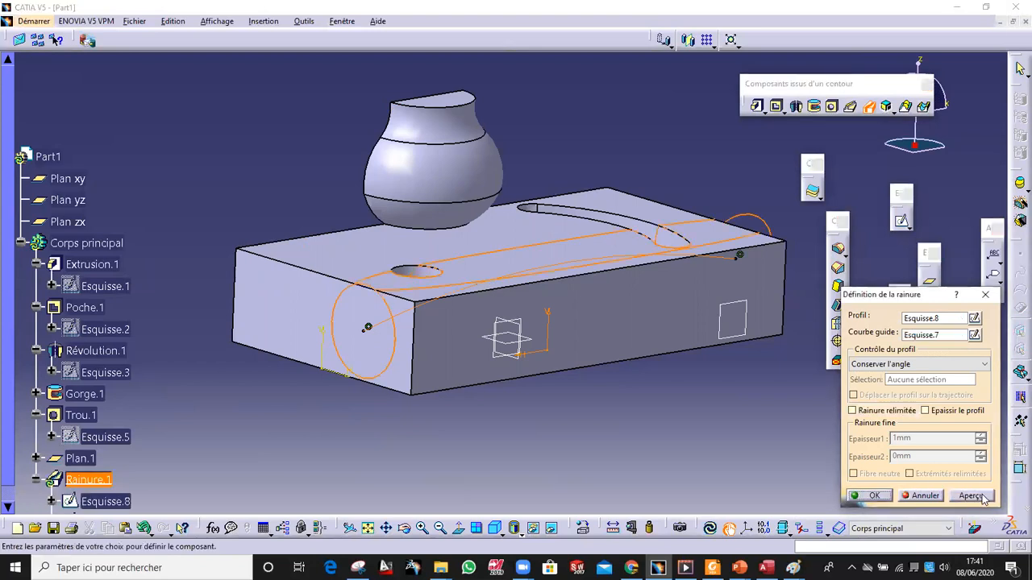
click(971, 495)
middle_drag(556, 381, 263, 308)
middle_drag(523, 183, 584, 301)
click(874, 496)
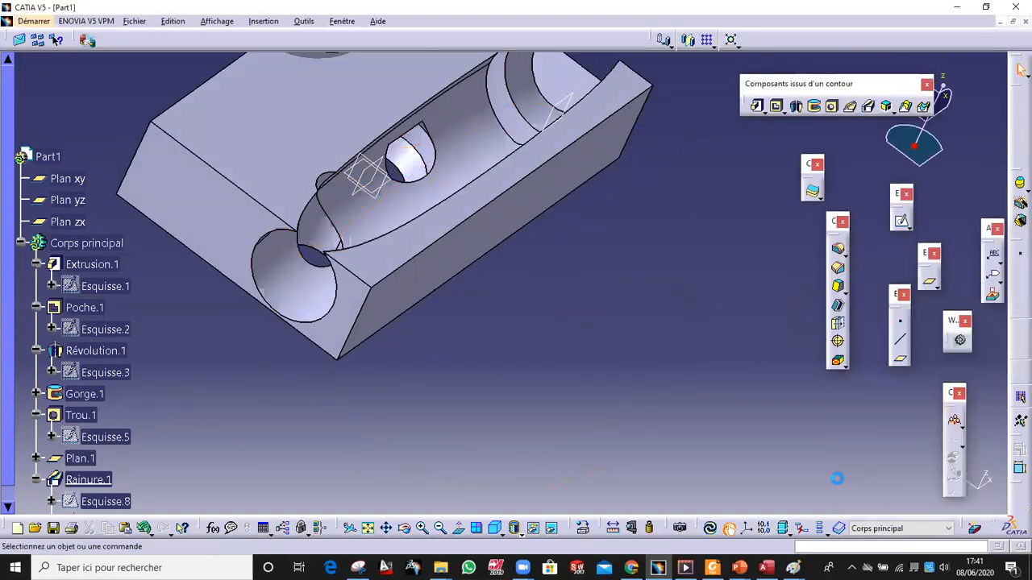
Open a new sketch on the yz plane of the slotted block
middle_drag(622, 347, 490, 291)
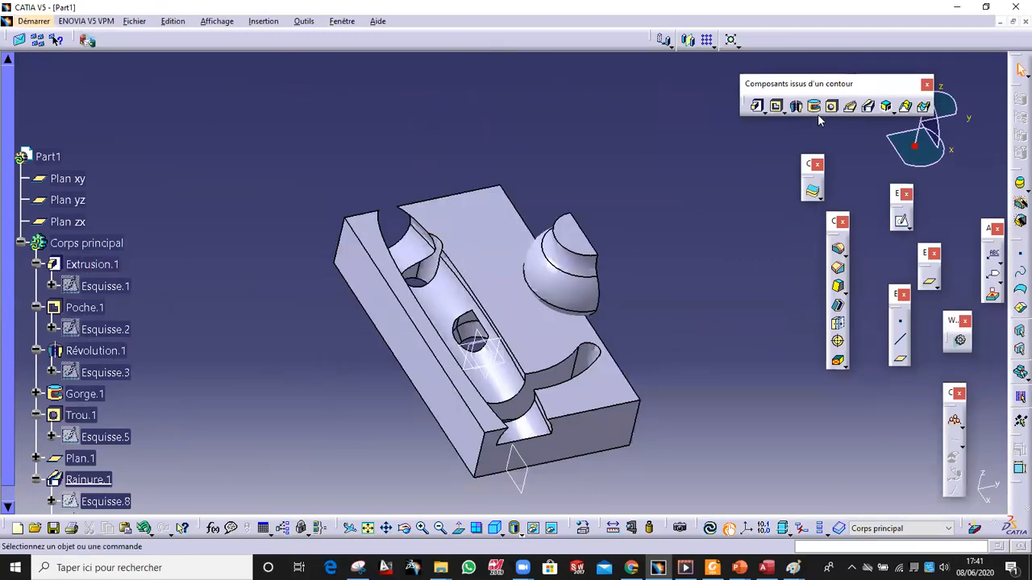
ctrl+middle_drag(601, 372, 483, 412)
middle_drag(484, 413, 691, 398)
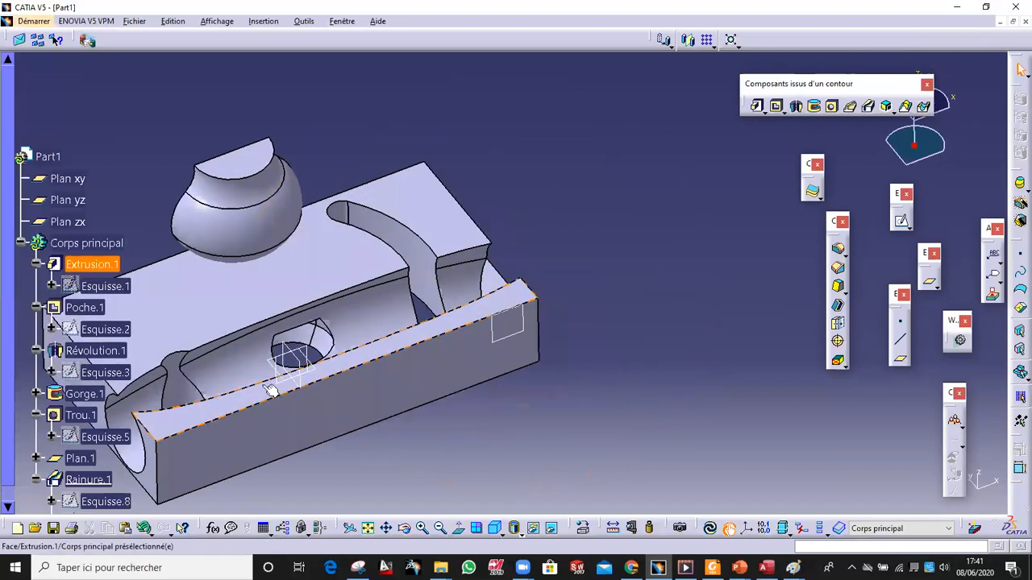
click(306, 365)
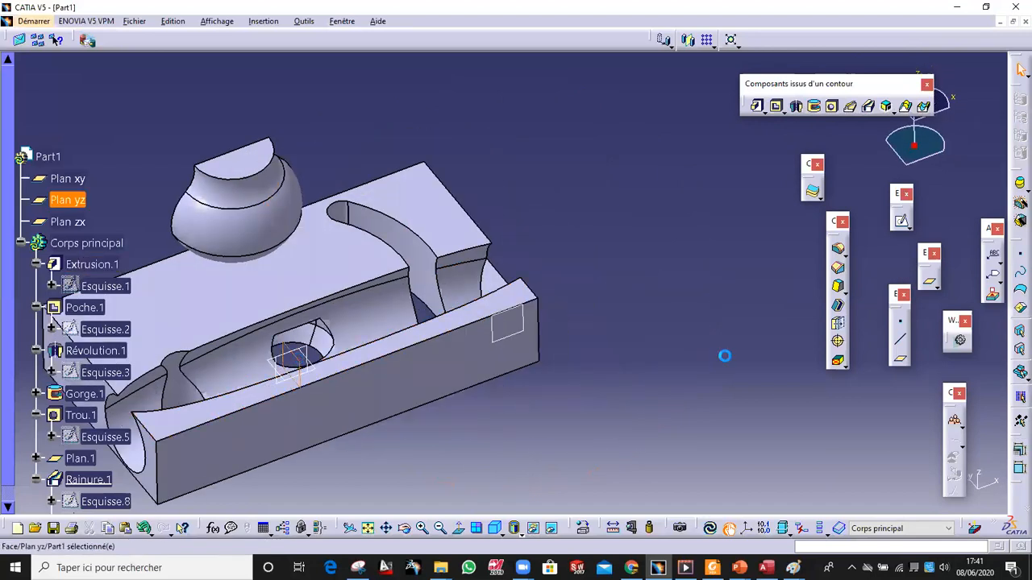
click(900, 220)
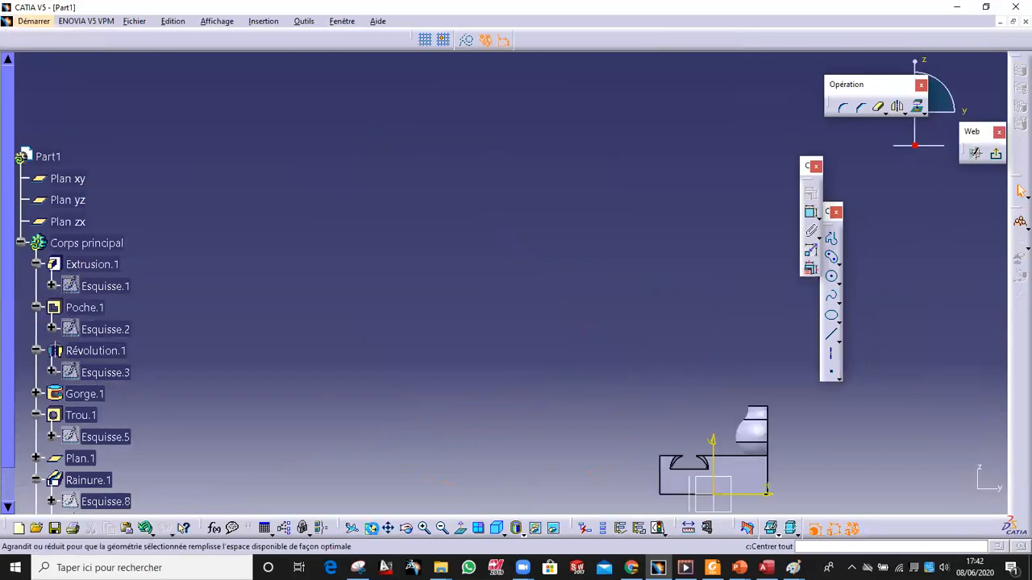
Sketch a large circle centred on the block's top edge, extending above and below it
click(369, 528)
mouse_move(524, 349)
middle_down()
mouse_move(525, 301)
mouse_move(626, 217)
mouse_move(669, 262)
middle_up()
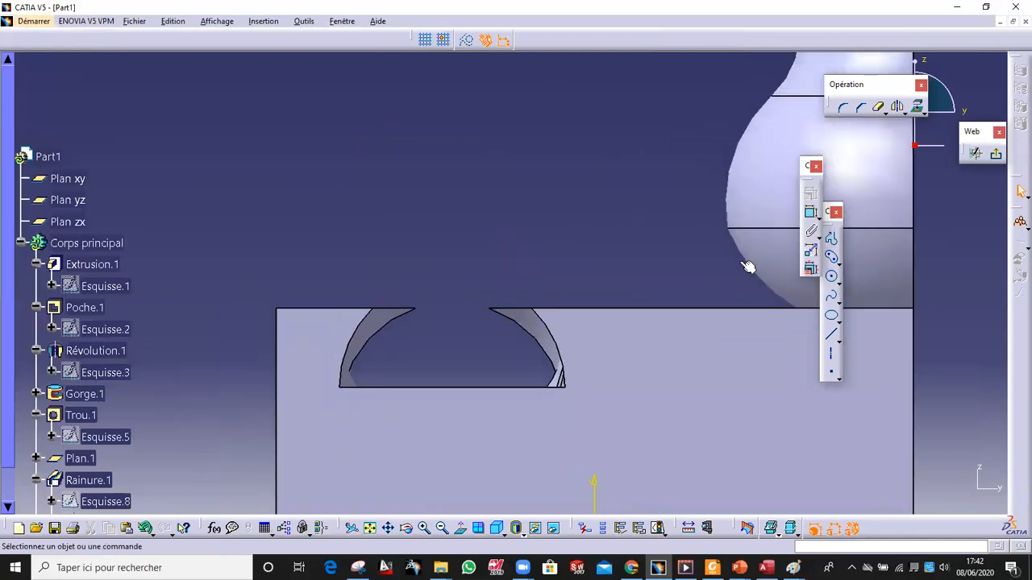
click(831, 276)
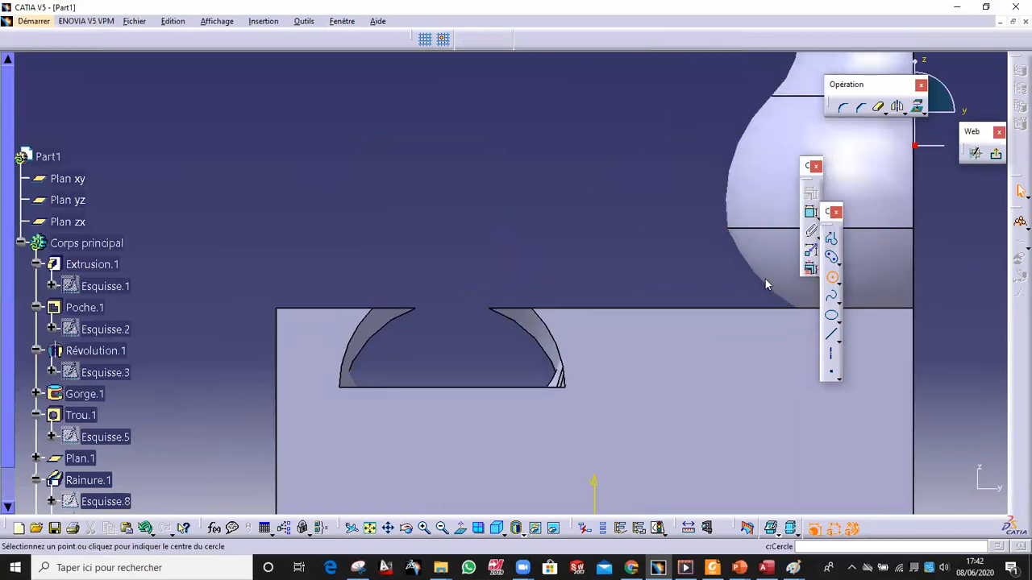
click(524, 307)
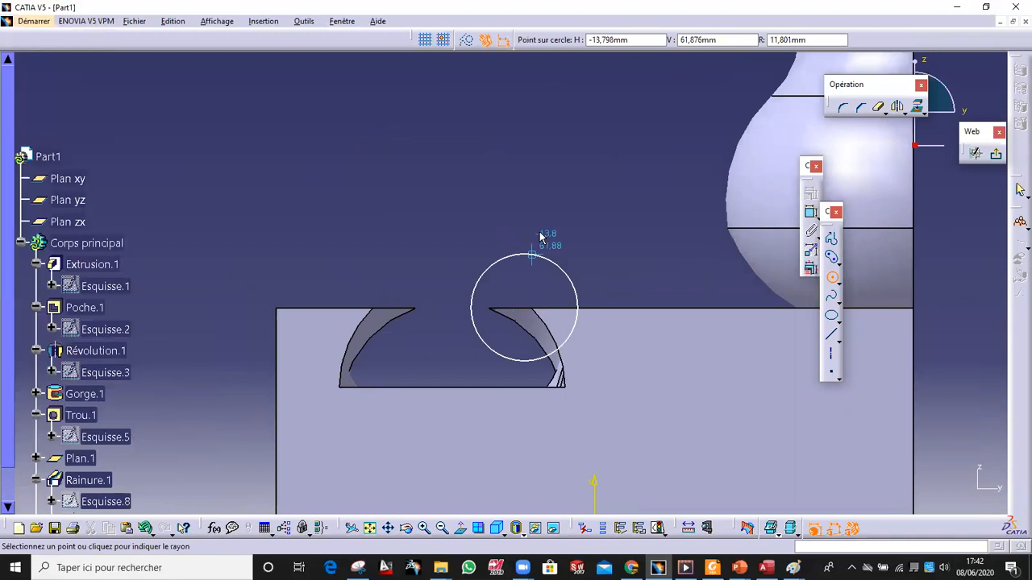
click(675, 132)
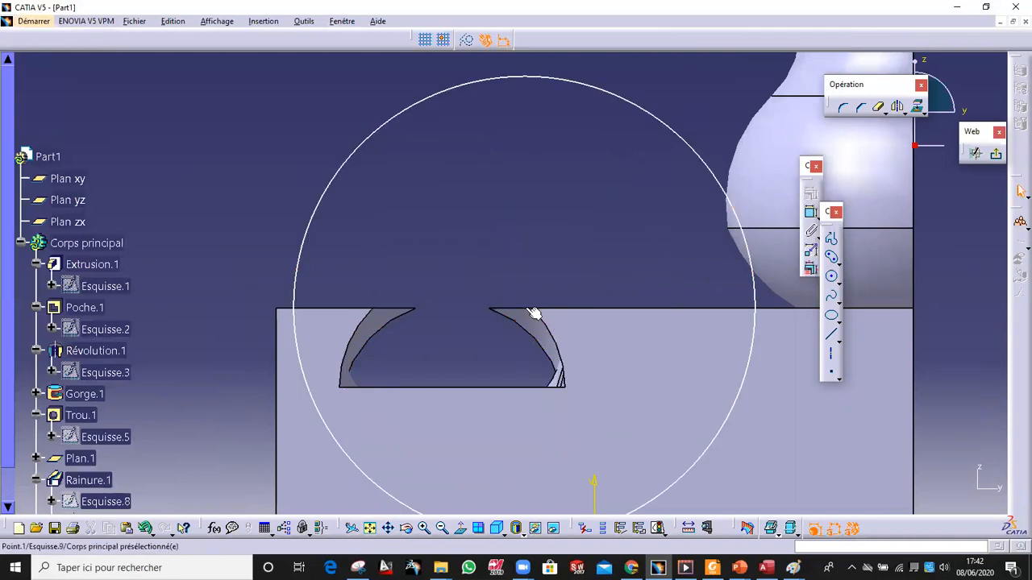
Constrain the circle's centre to be coincident with the block's top edge
click(526, 308)
ctrl+click(559, 308)
click(809, 194)
click(809, 258)
click(798, 382)
Reduce the circle's diameter and shift its centre slightly along the top edge, keeping it within the block's width
drag(295, 272, 331, 266)
drag(753, 277, 730, 288)
drag(520, 309, 504, 311)
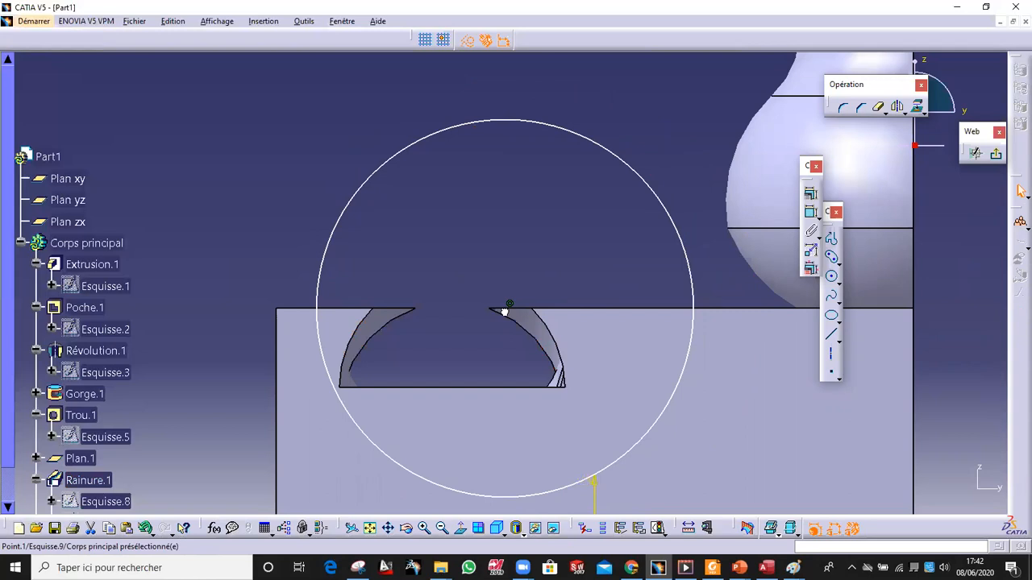
Project the block's top edge into the sketch and trim away the circle's lower half to leave a semicircular arc
click(675, 313)
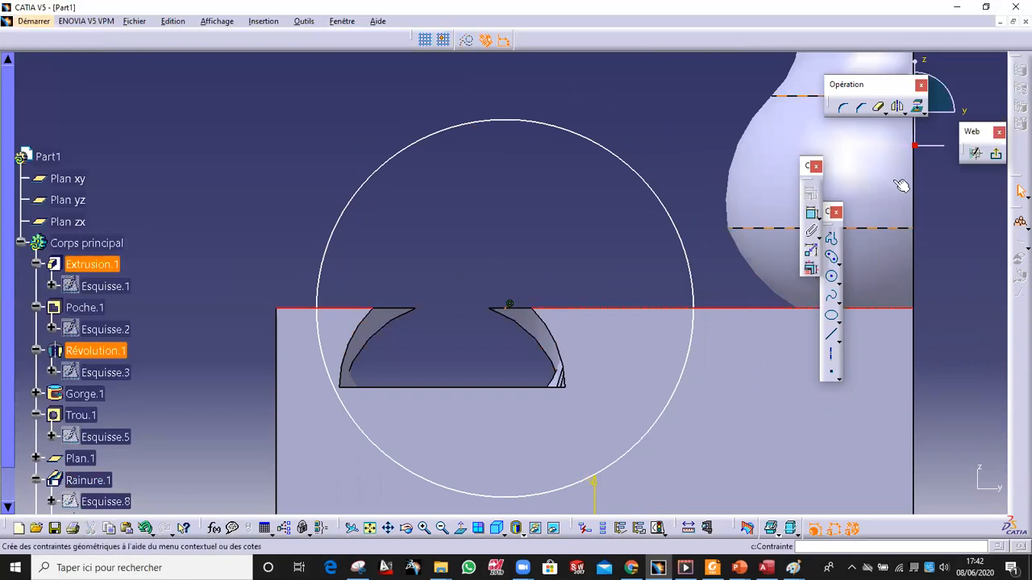
click(918, 108)
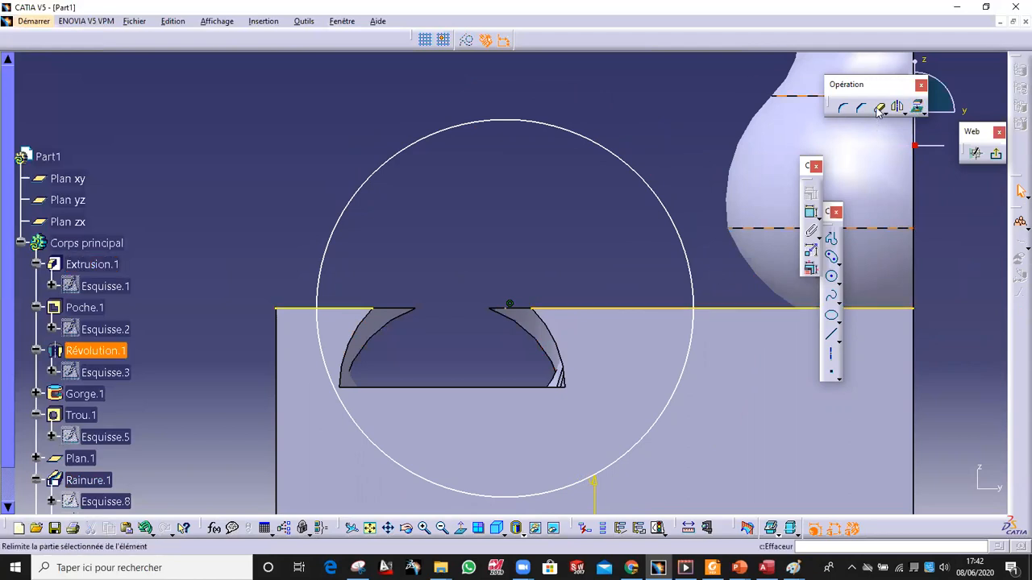
click(877, 107)
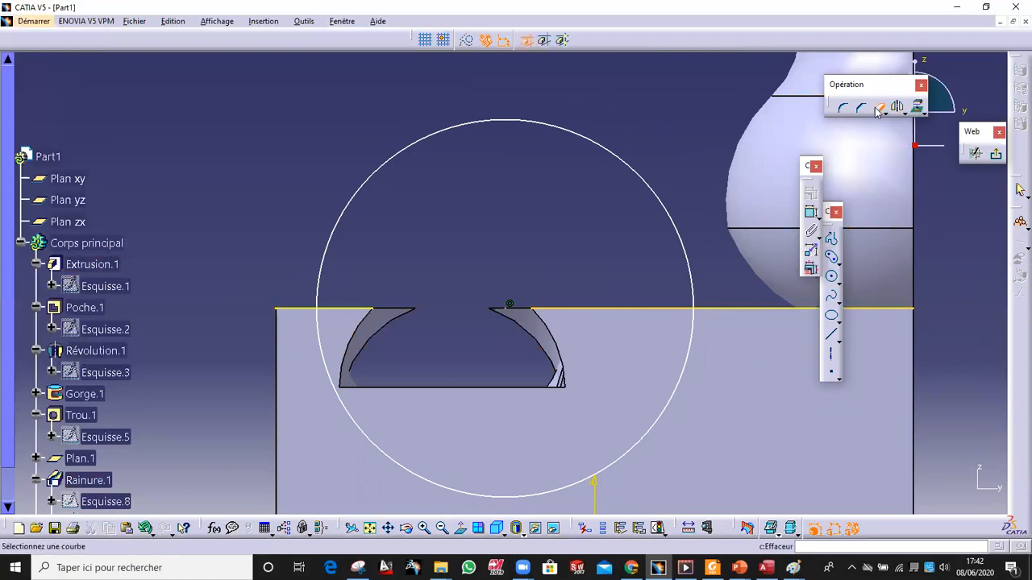
click(696, 322)
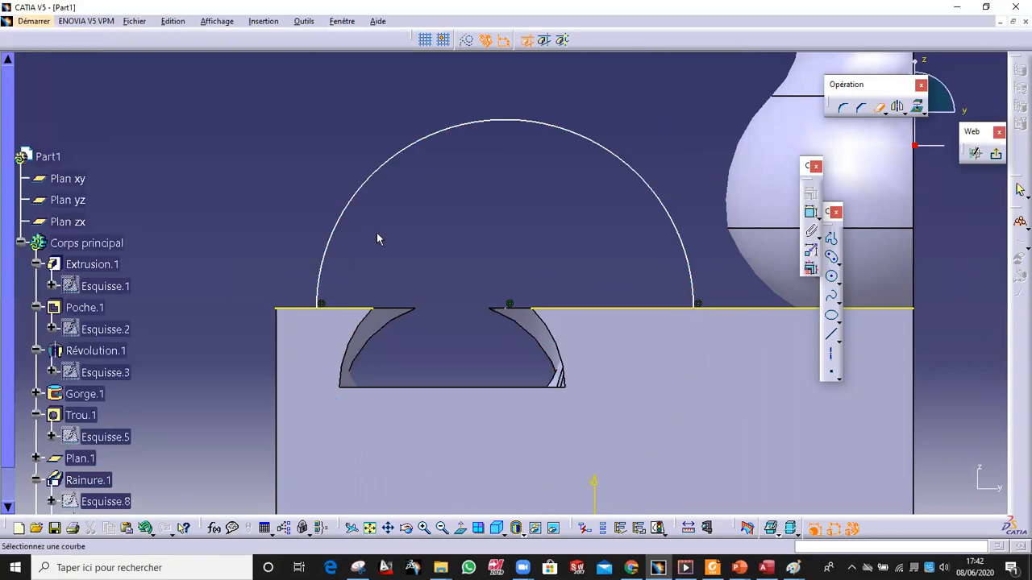
click(361, 302)
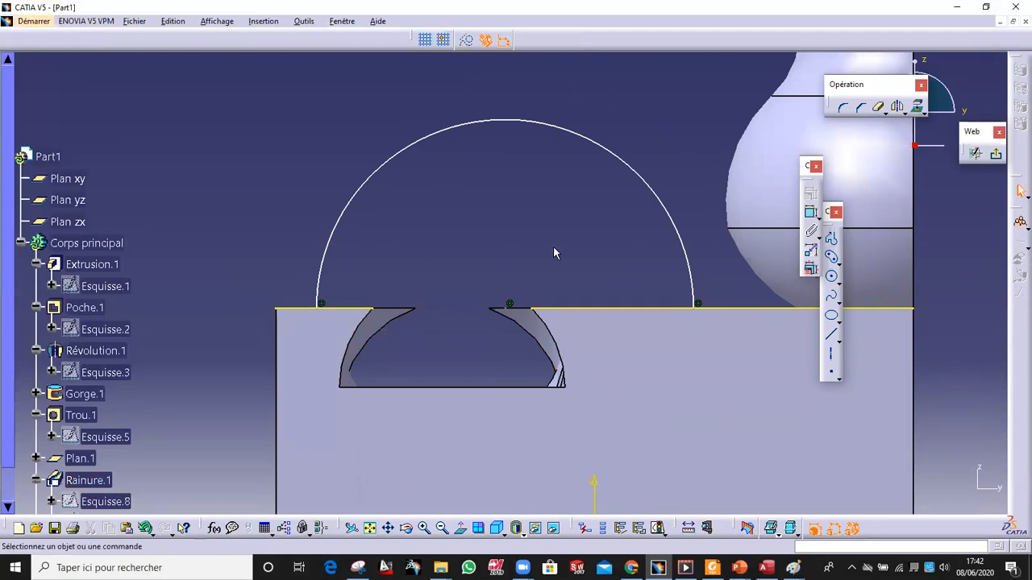
click(632, 308)
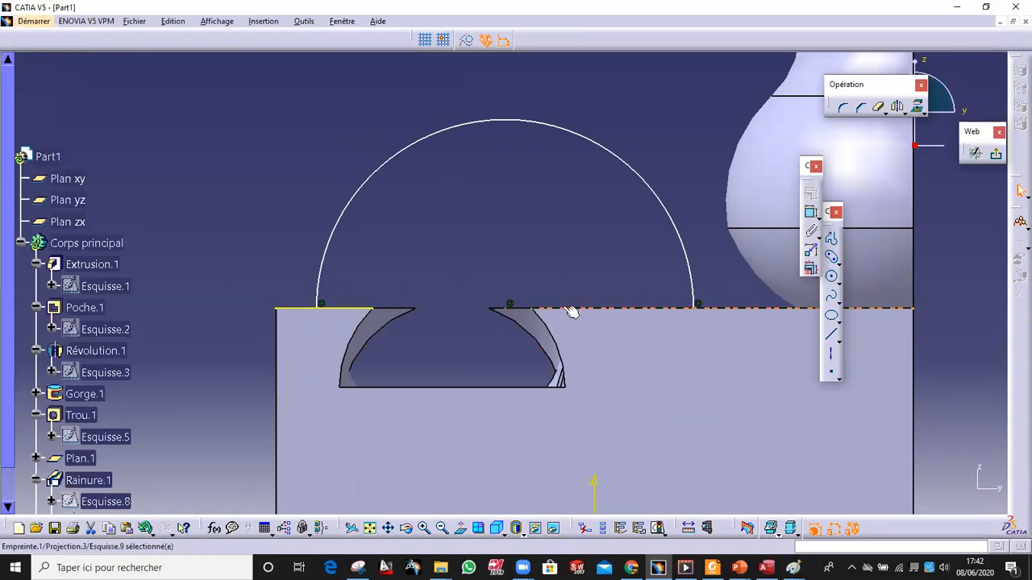
double_click(644, 313)
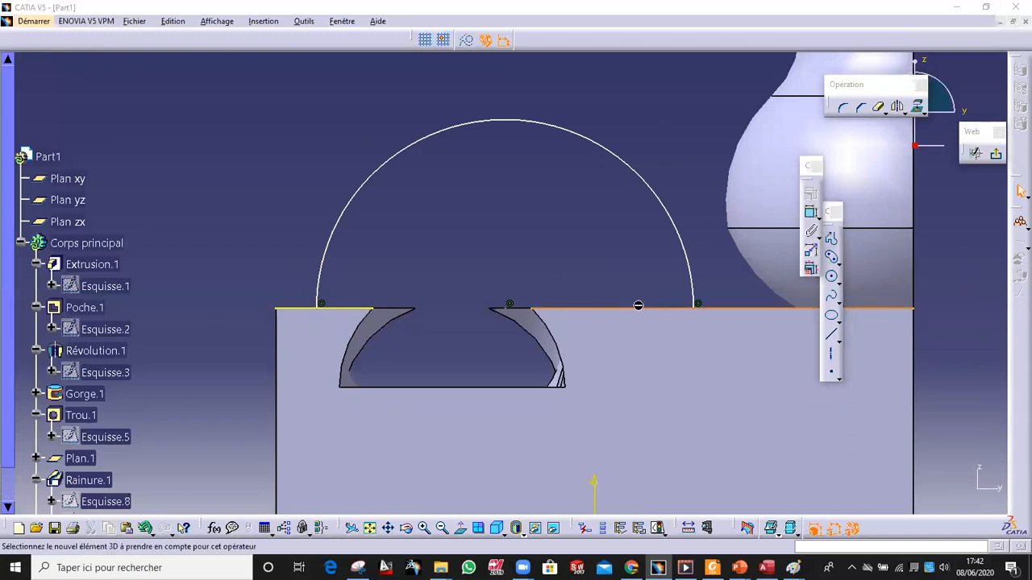
click(955, 498)
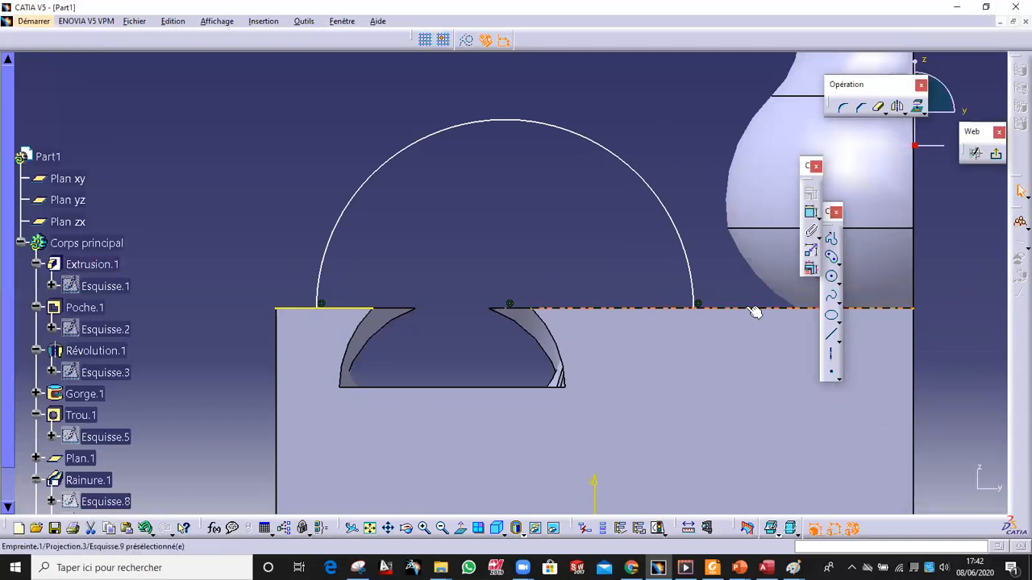
double_click(758, 315)
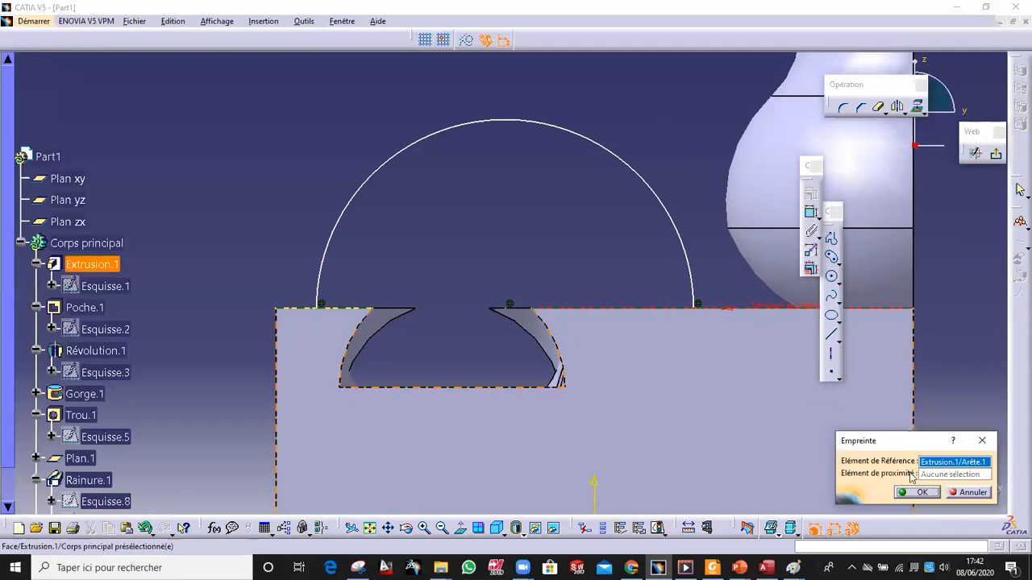
click(959, 493)
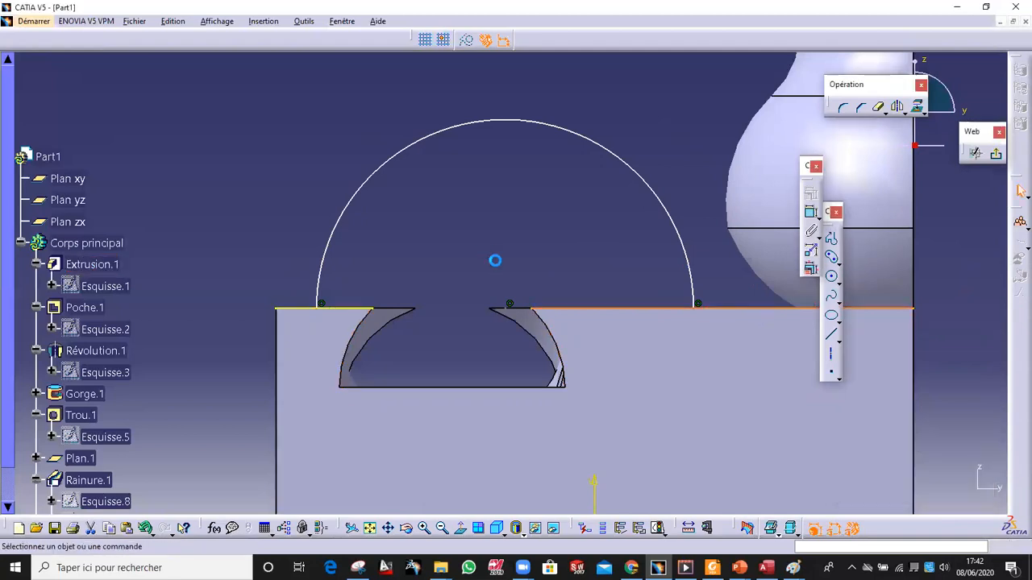
Convert both projected top-edge segments to construction elements and exit the sketch
click(602, 309)
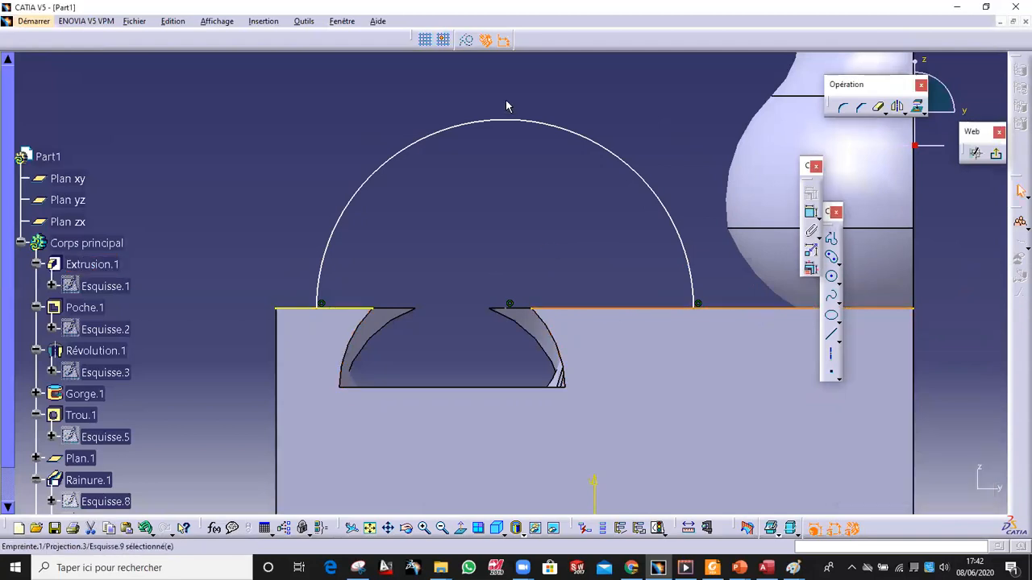
click(468, 42)
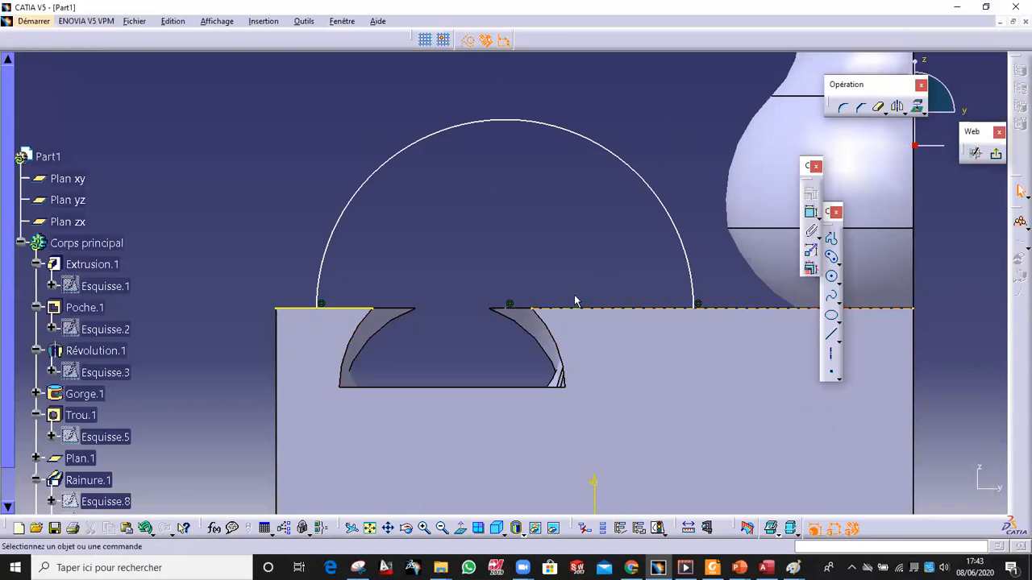
click(362, 310)
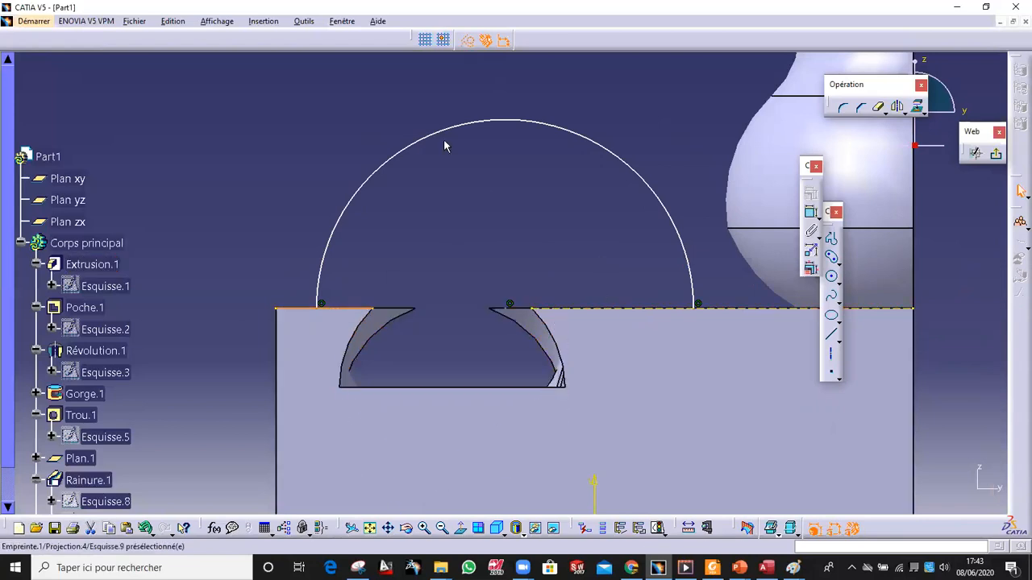
click(468, 42)
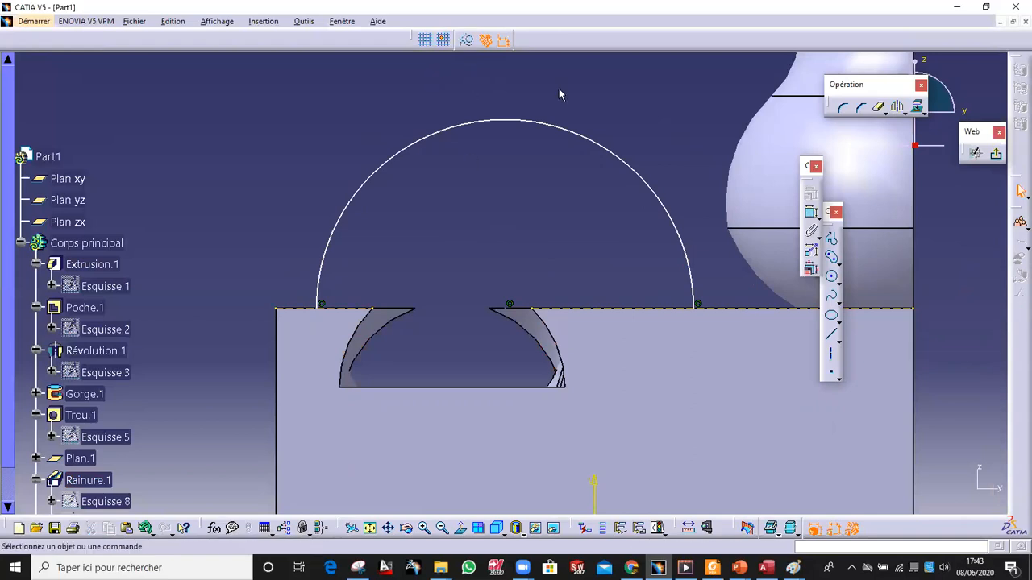
click(996, 154)
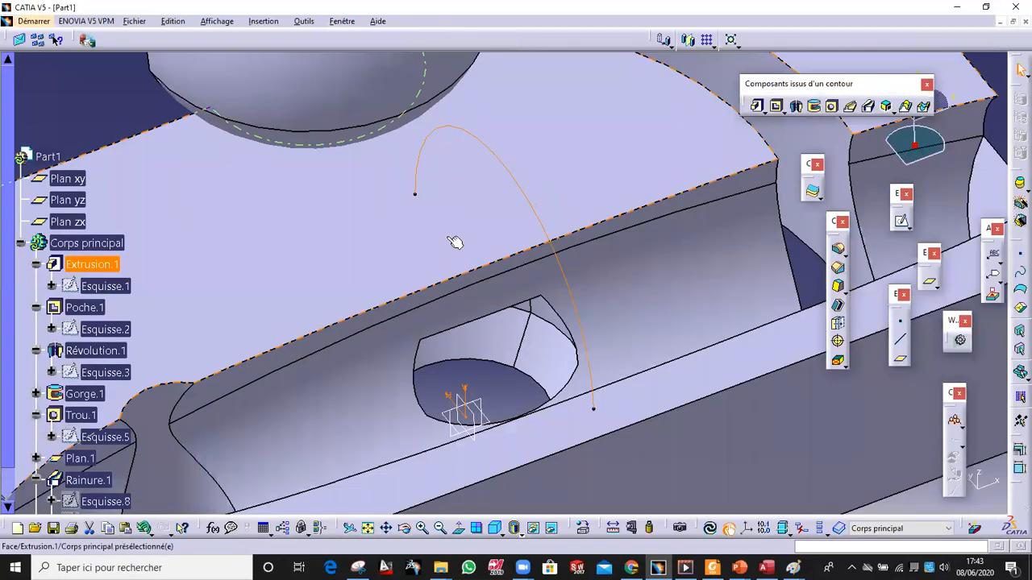
Open a new sketch on the block's top face, where the semicircular arc starts
mouse_move(461, 207)
middle_down()
mouse_move(442, 97)
mouse_move(540, 283)
middle_up()
click(443, 313)
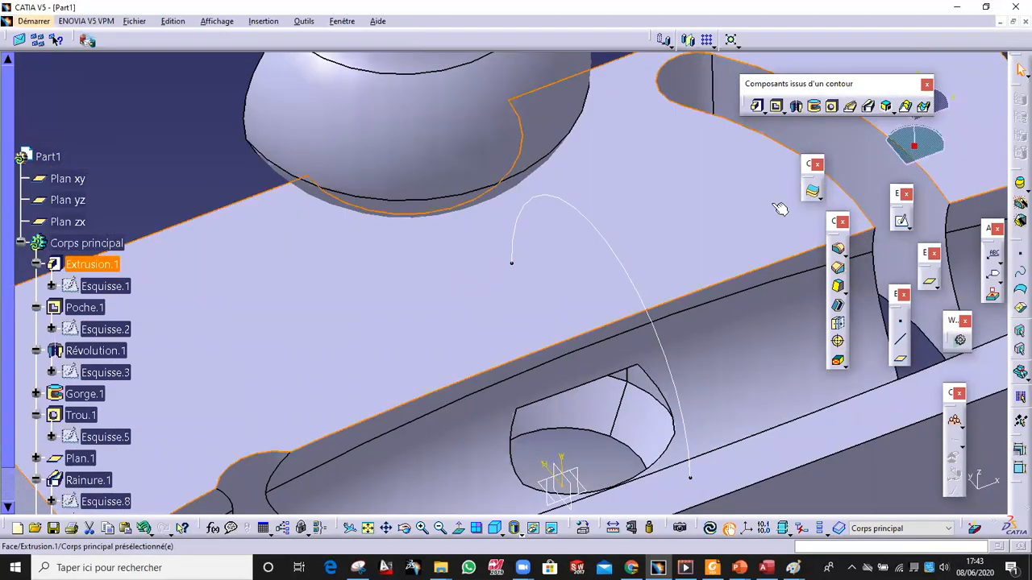
click(900, 220)
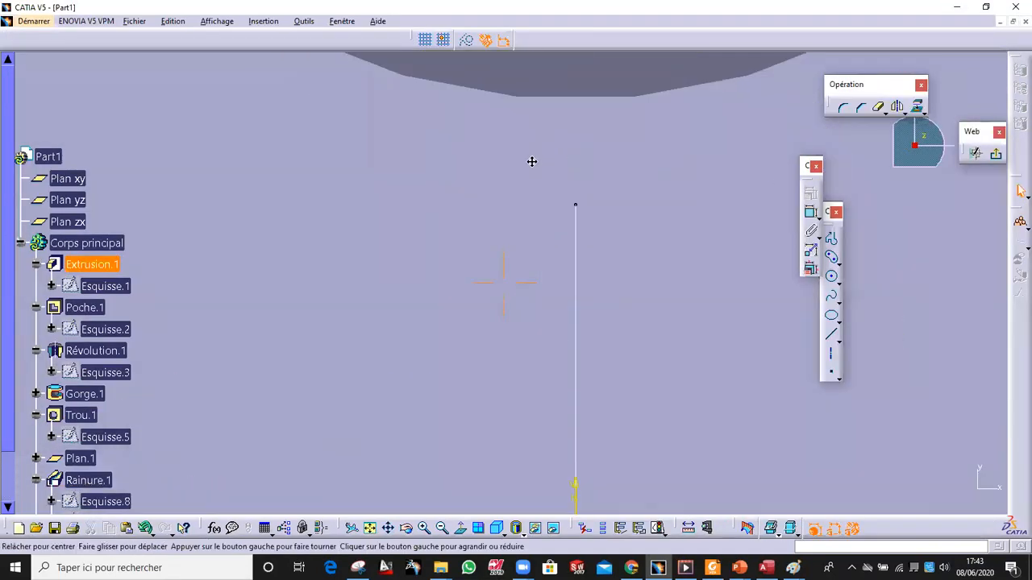
click(841, 270)
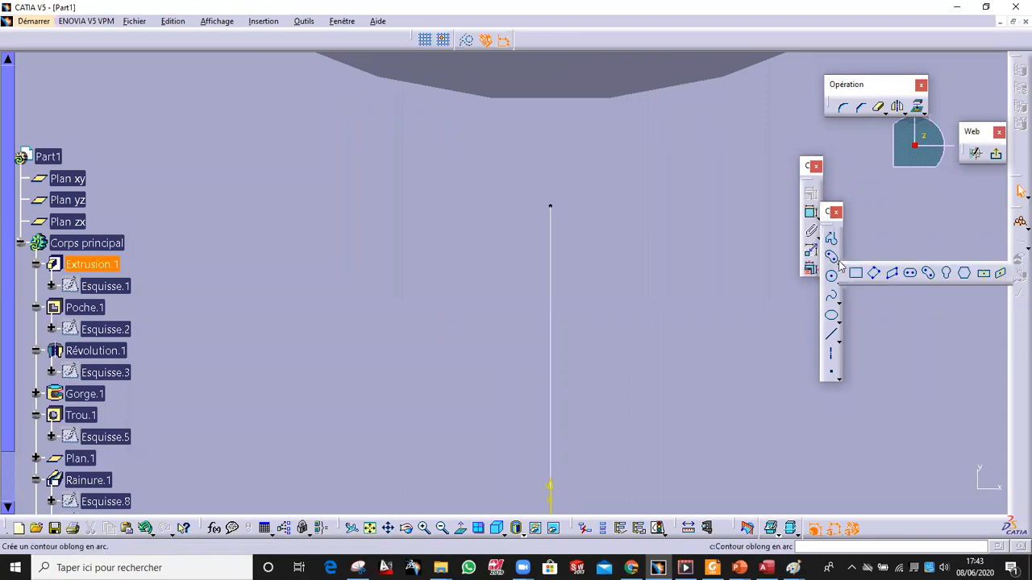
click(929, 276)
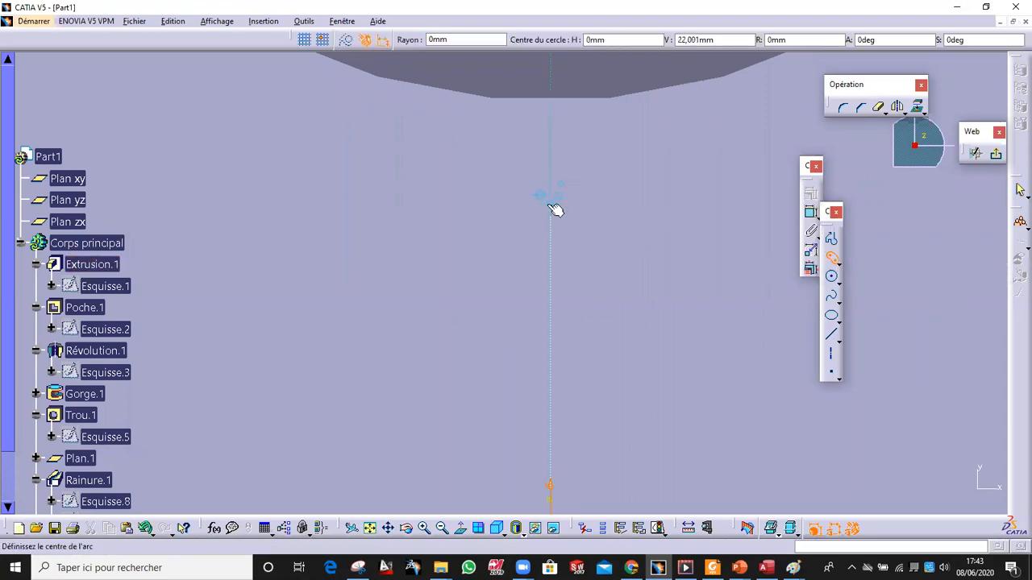
click(521, 208)
click(422, 208)
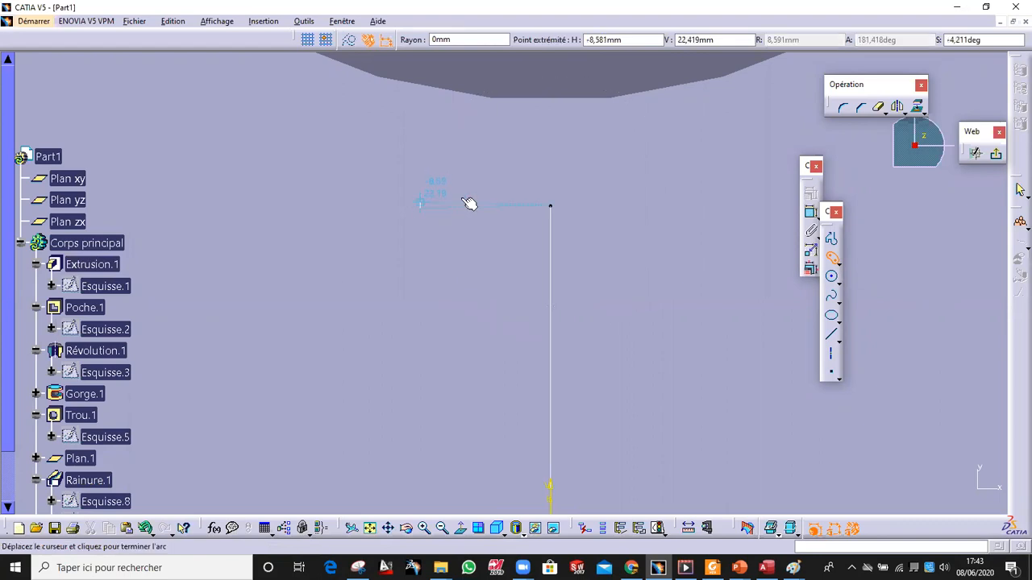
key(Escape)
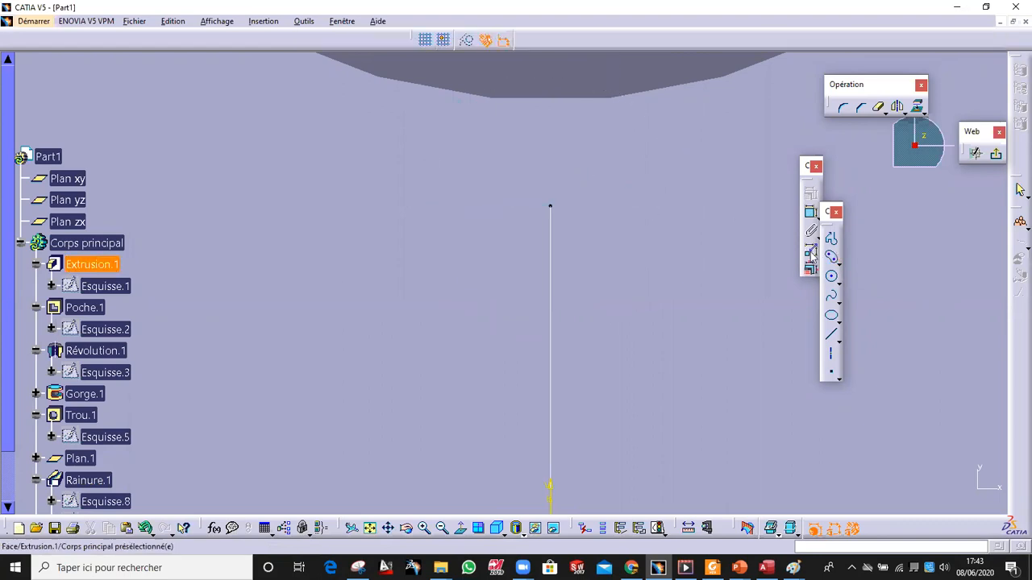
Sketch a cylindrical elongated hole around the arc's endpoint, with about 4.1 mm centreline radius and 1.3 mm end radius, and exit the sketch
click(833, 258)
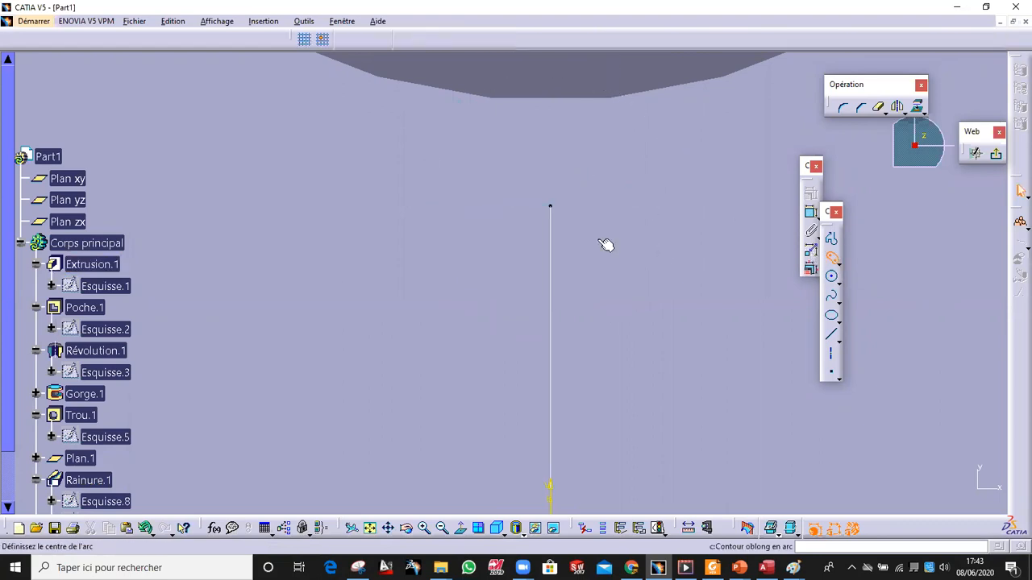
click(551, 207)
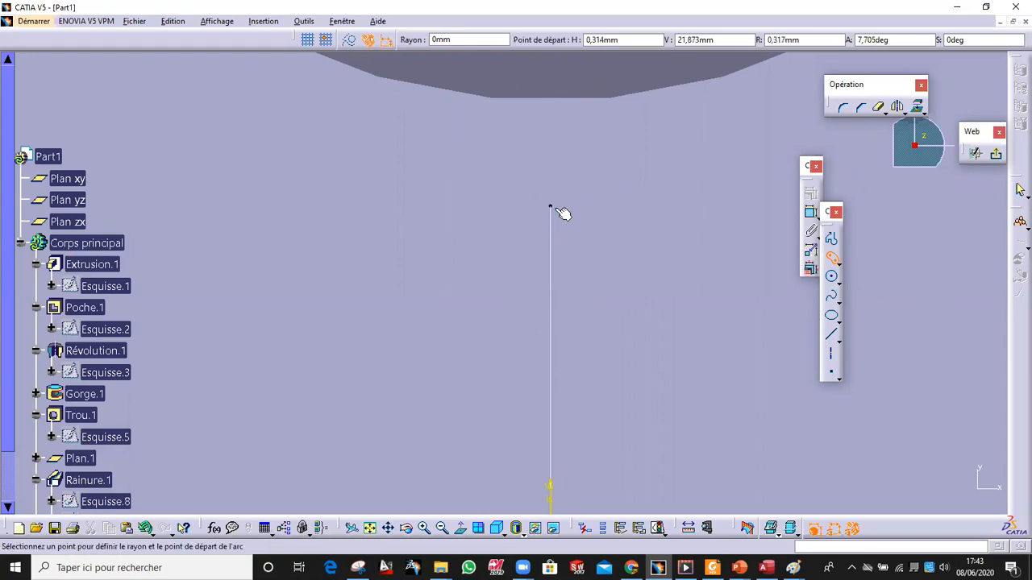
click(494, 204)
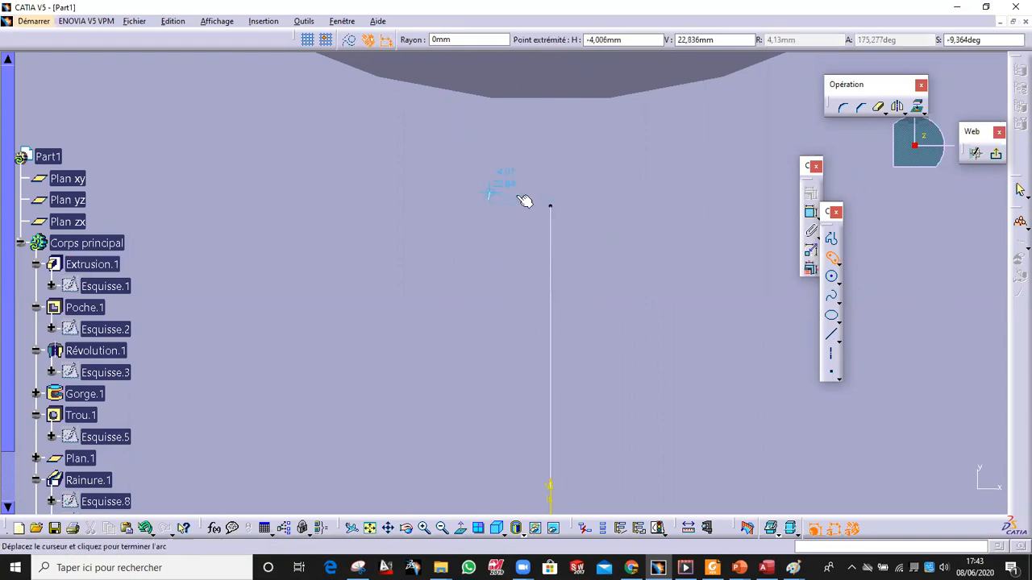
click(619, 206)
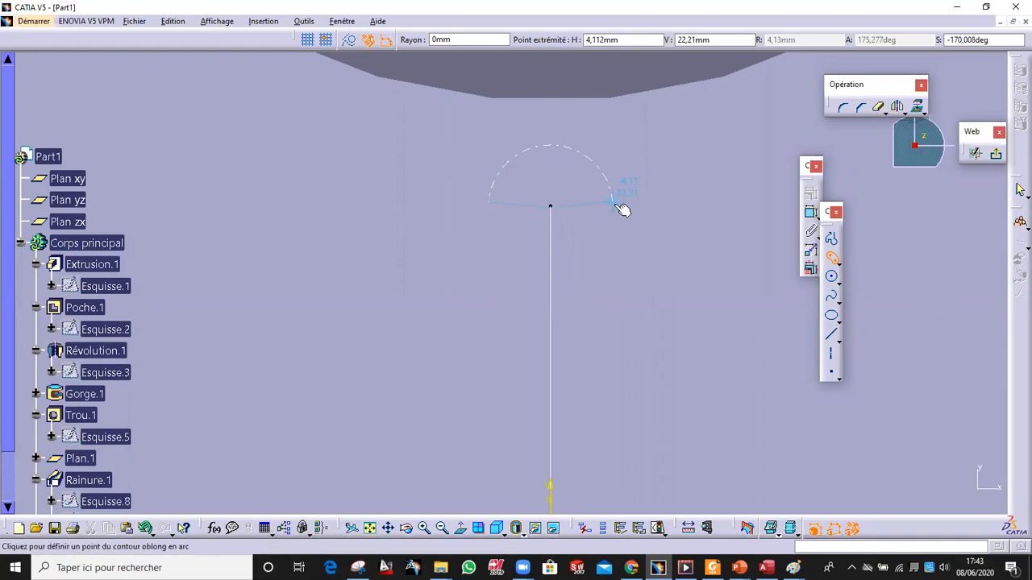
click(630, 212)
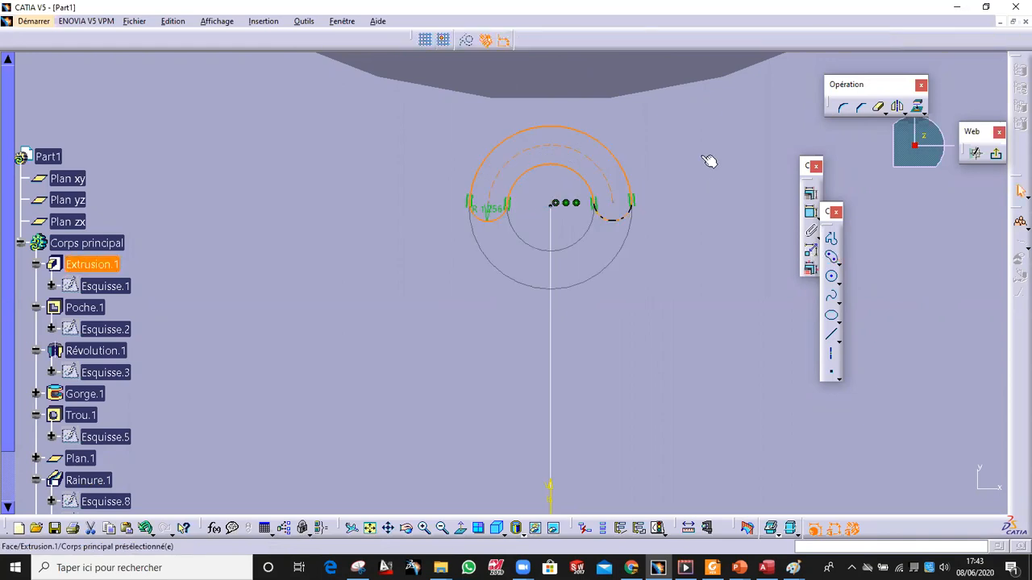
middle_drag(704, 178, 624, 288)
middle_click(623, 286)
click(614, 282)
middle_drag(515, 299, 602, 152)
middle_drag(602, 154, 610, 298)
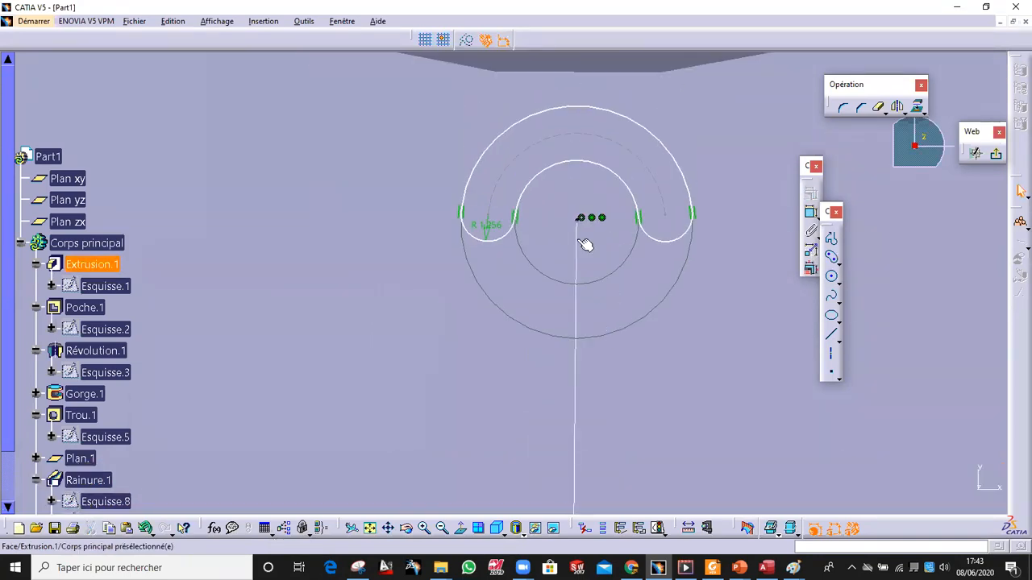
mouse_move(604, 251)
middle_down()
mouse_move(603, 274)
mouse_move(604, 266)
middle_up()
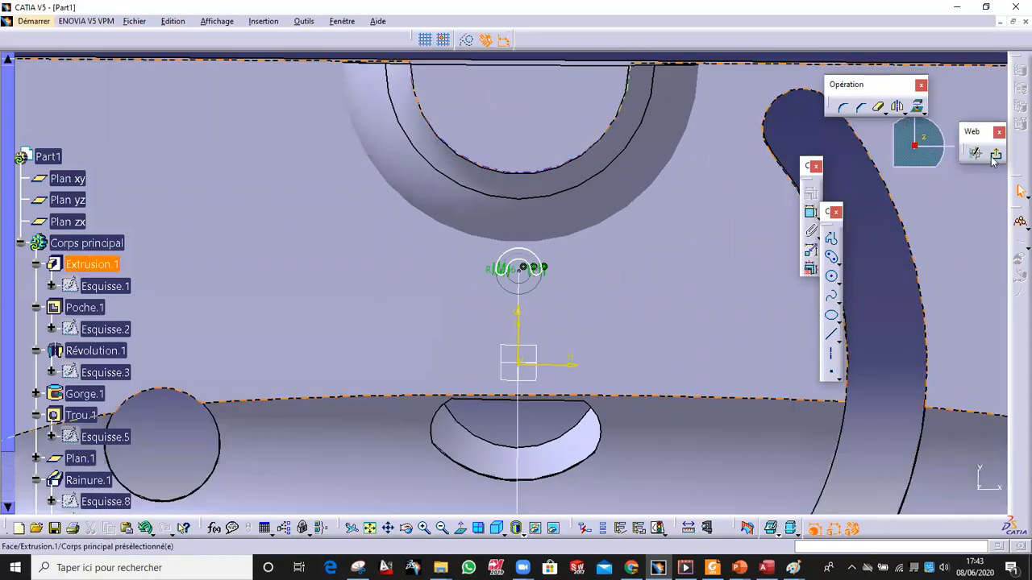
click(995, 153)
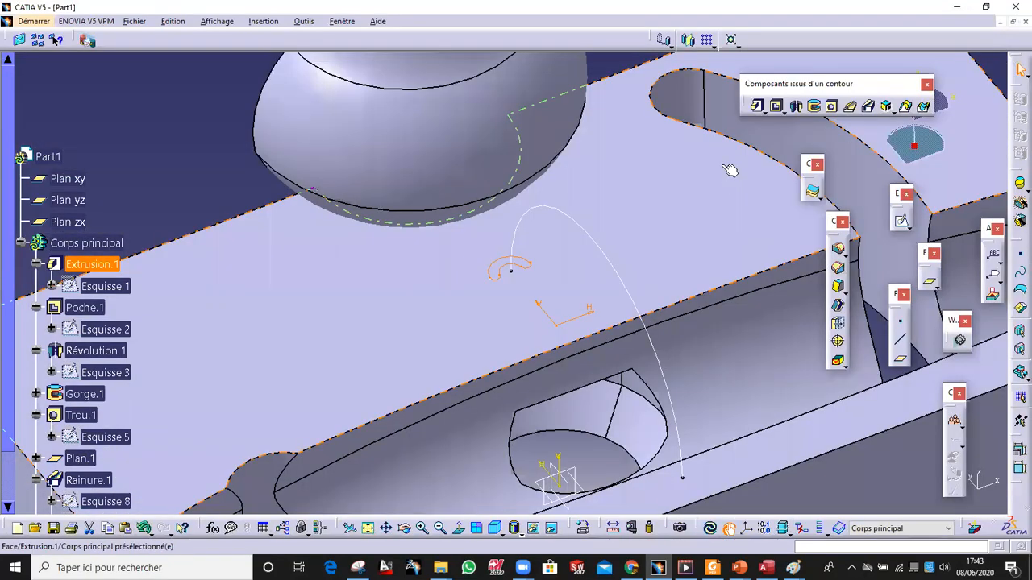
Create a rib by sweeping the elongated-hole profile Esquisse.10 along the semicircular arc Esquisse.9, keeping the Conserver l'angle profile control
click(851, 107)
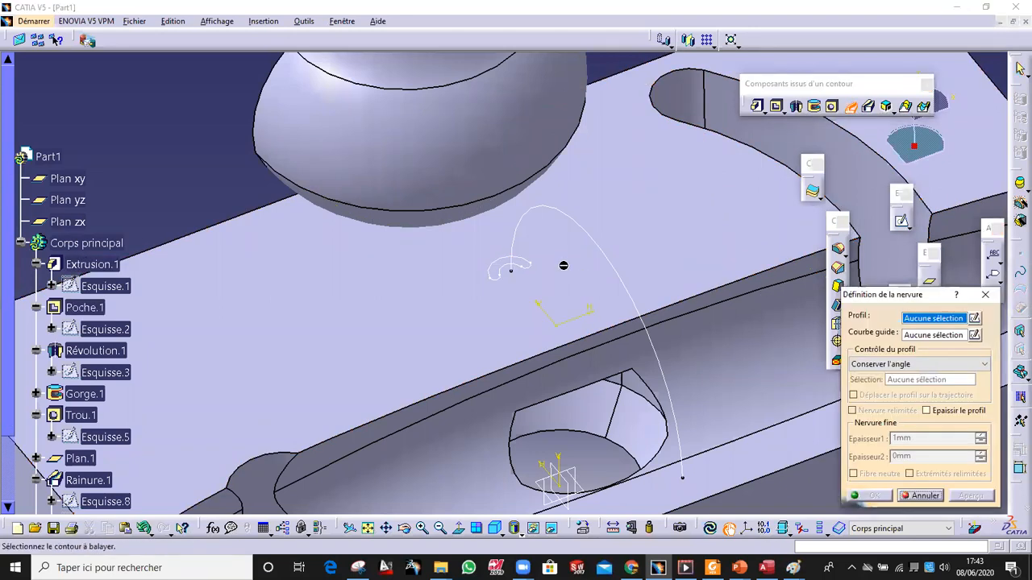
click(514, 264)
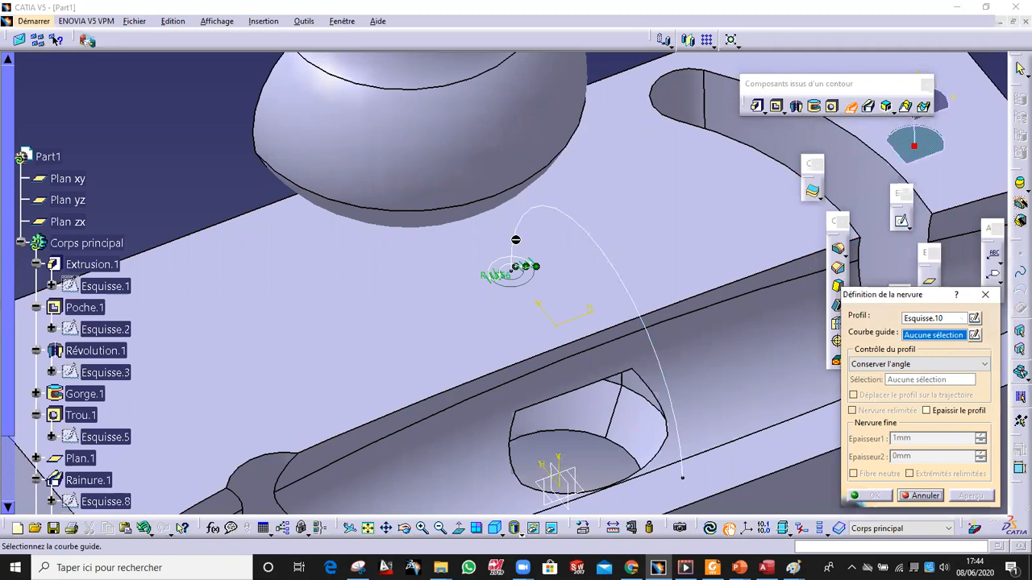
click(522, 242)
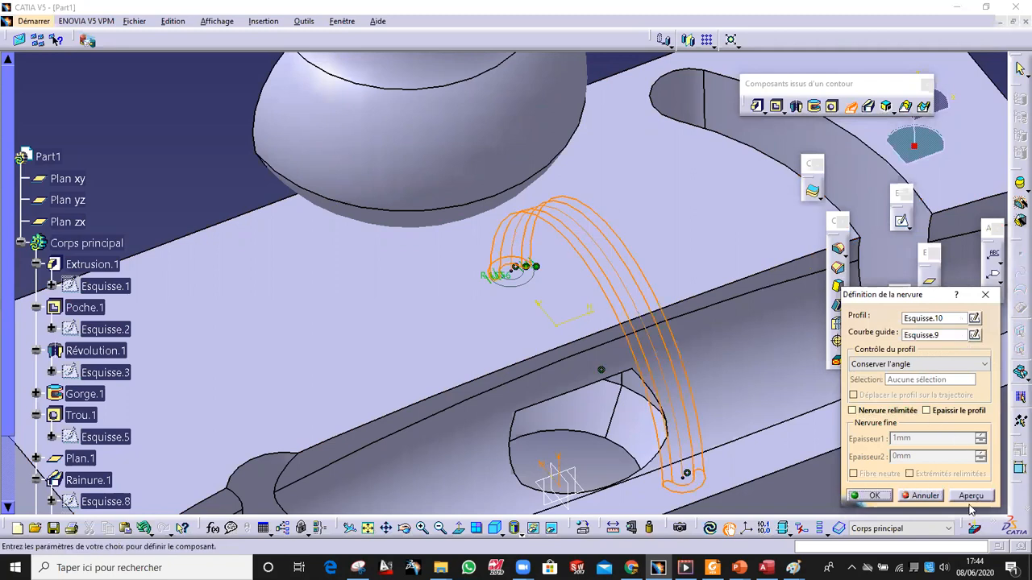
click(972, 495)
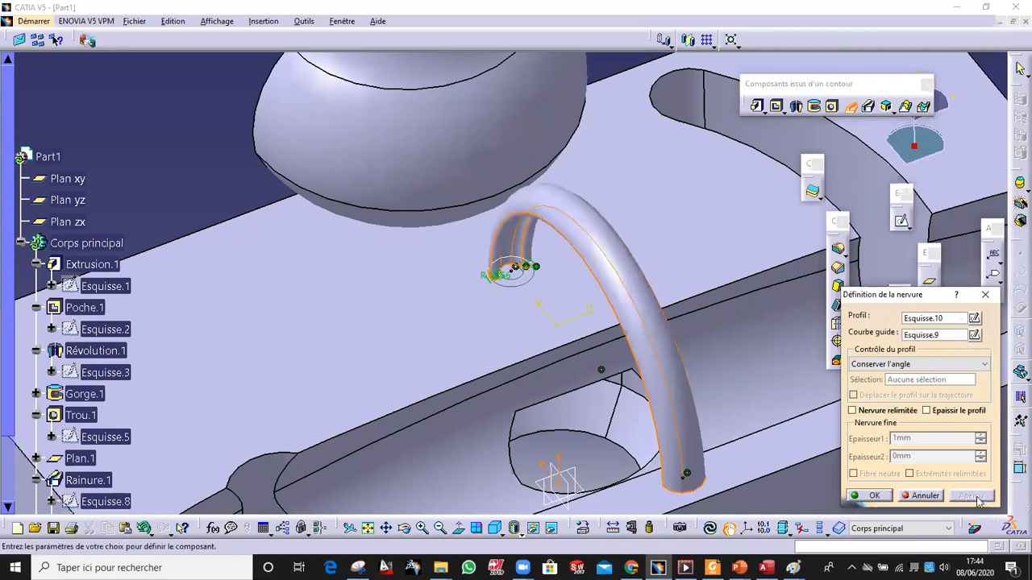
click(882, 500)
middle_drag(502, 344, 613, 303)
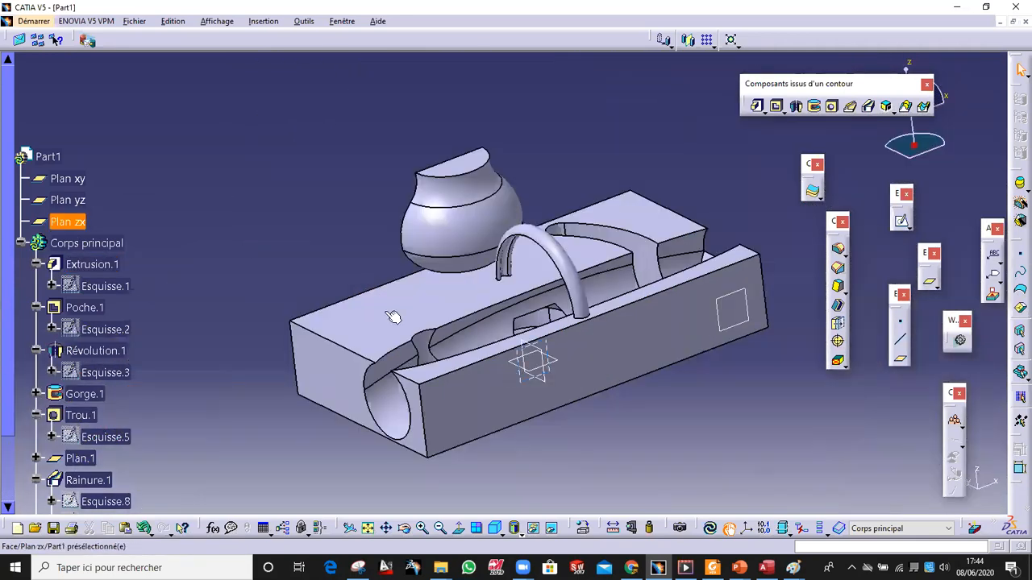
click(294, 240)
middle_drag(300, 277, 338, 319)
middle_drag(434, 426, 387, 390)
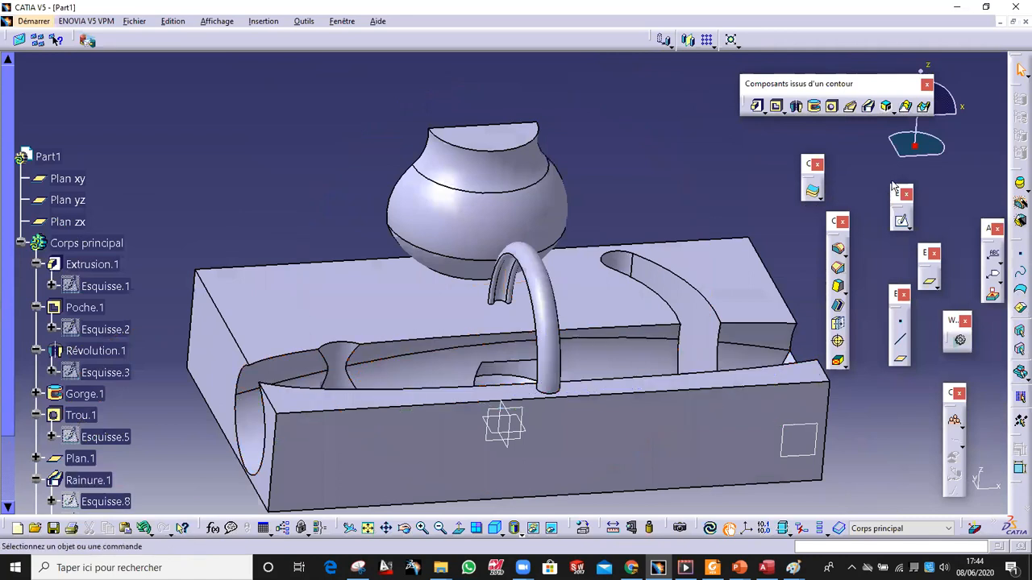
click(898, 117)
middle_drag(368, 295, 542, 240)
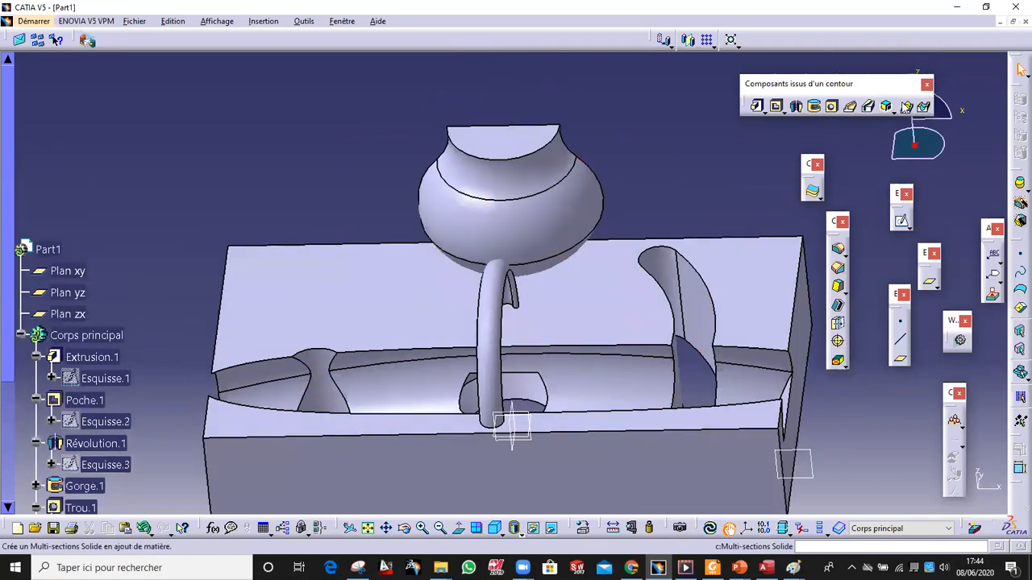
click(905, 105)
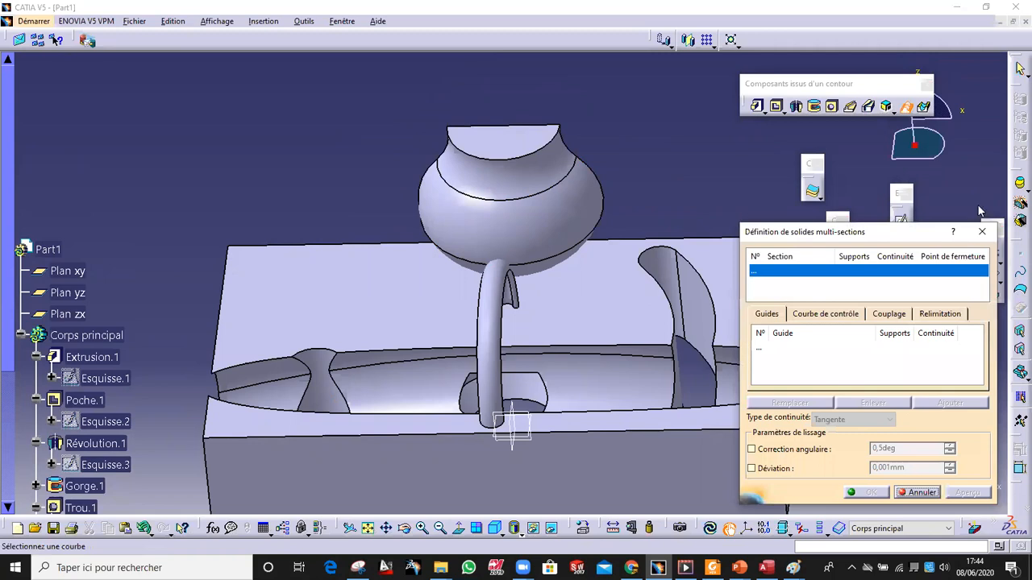
click(984, 234)
Open a sketch on the block's long rear face and draw a large circle just above its top edge, near the outer corner
middle_drag(353, 163, 445, 267)
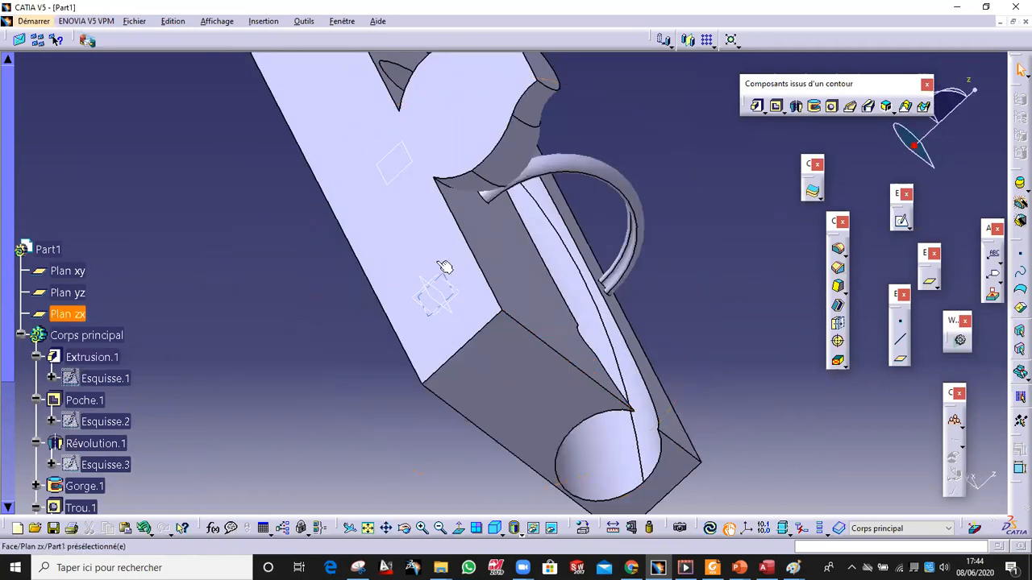
click(437, 232)
click(897, 226)
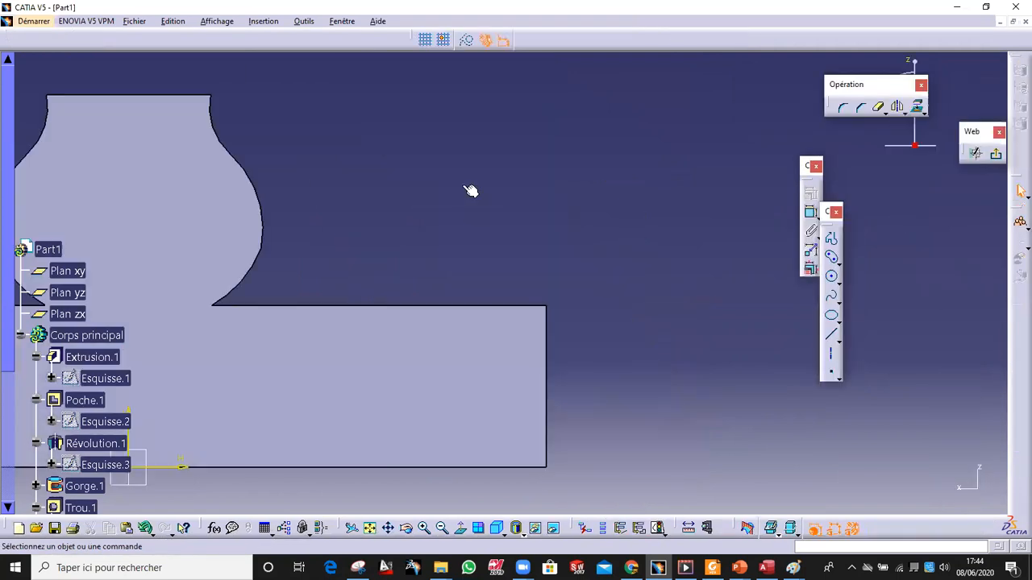
mouse_move(471, 191)
ctrl+middle_down()
mouse_move(465, 223)
mouse_move(475, 170)
mouse_move(542, 214)
ctrl+middle_up()
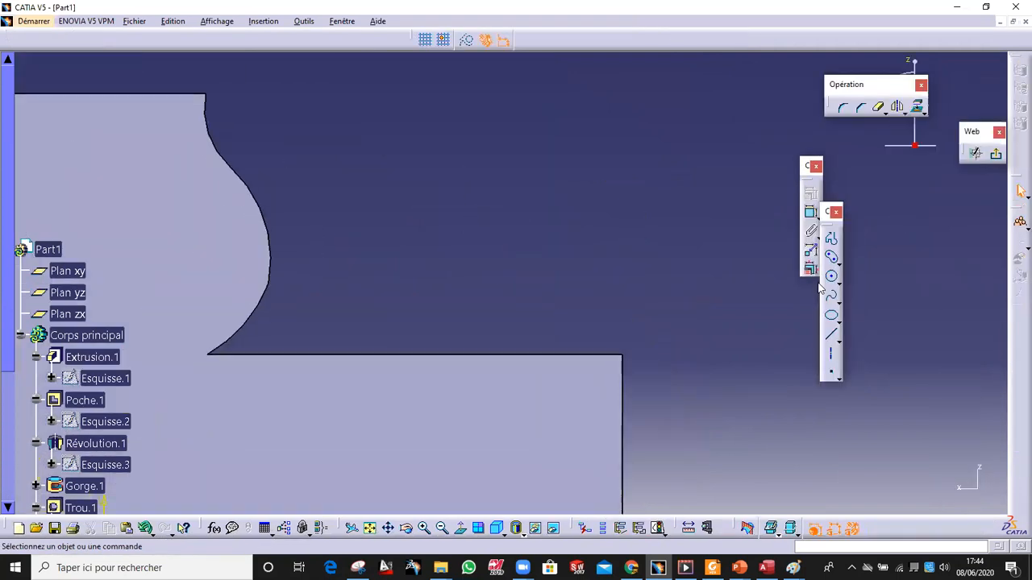
click(831, 277)
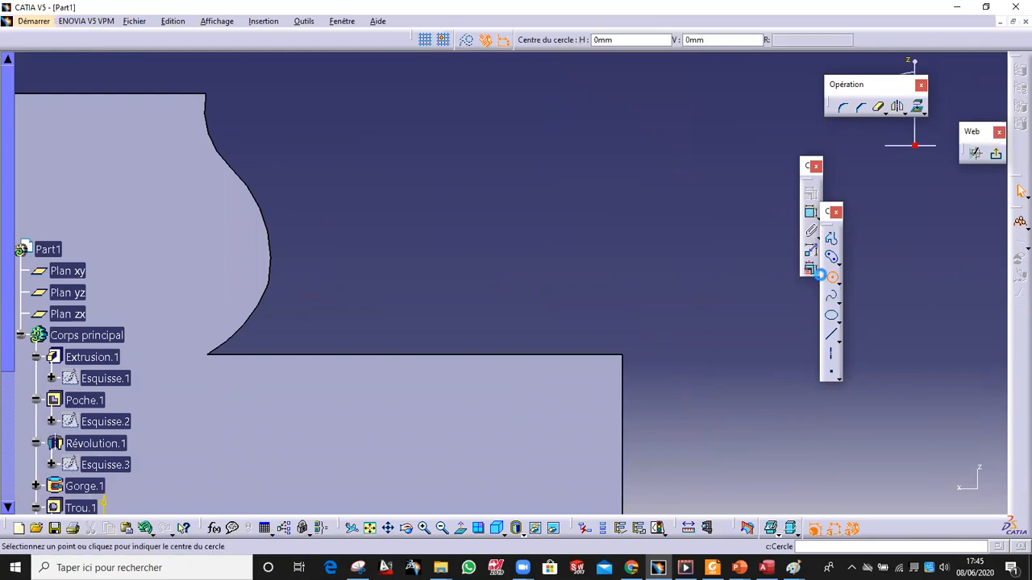
click(462, 168)
click(527, 290)
drag(473, 175, 494, 206)
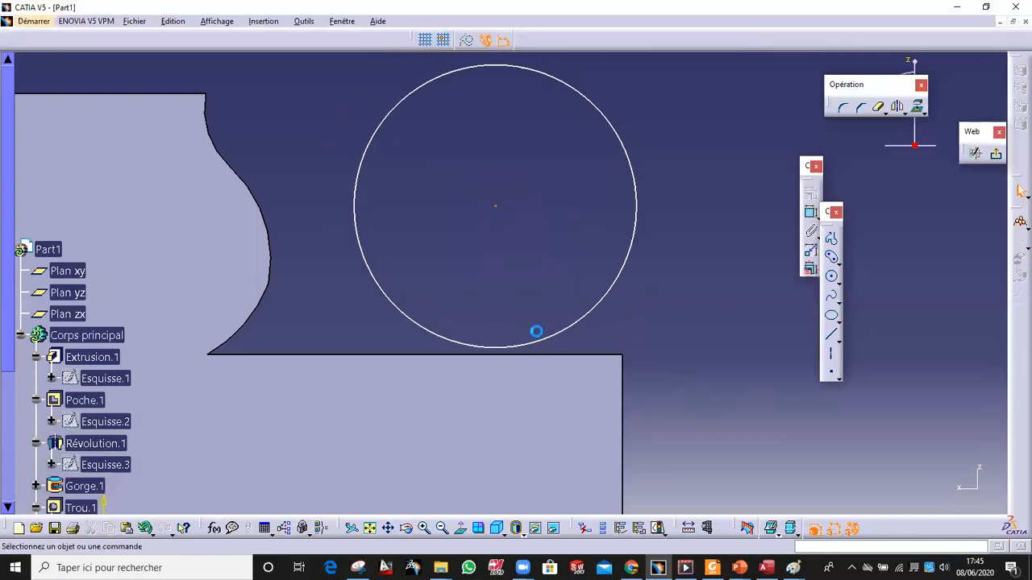
Constrain the circle tangent to the block's top edge and exit the sketch
click(531, 345)
ctrl+click(538, 359)
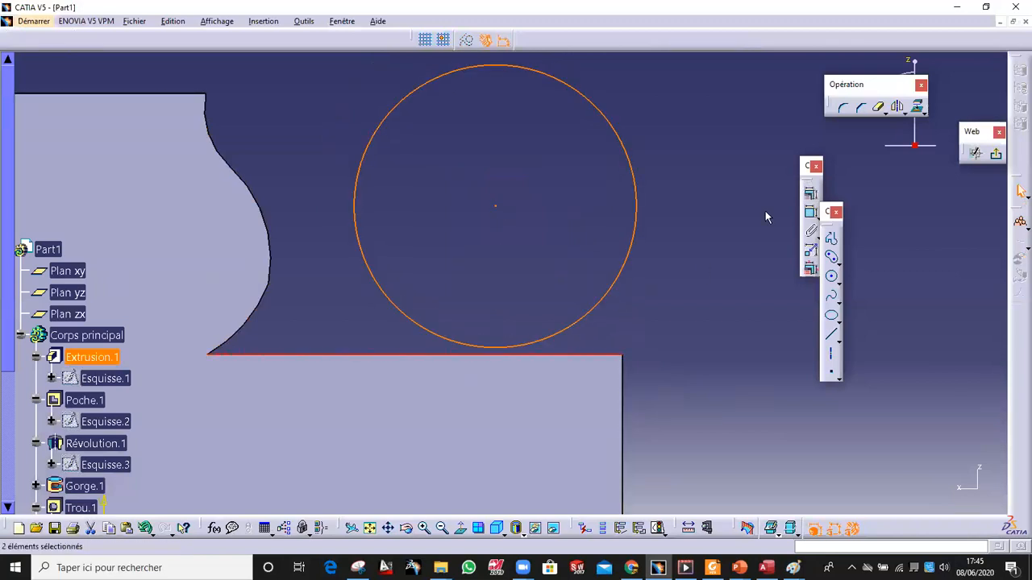
click(810, 193)
click(828, 288)
click(804, 382)
middle_drag(686, 204, 532, 296)
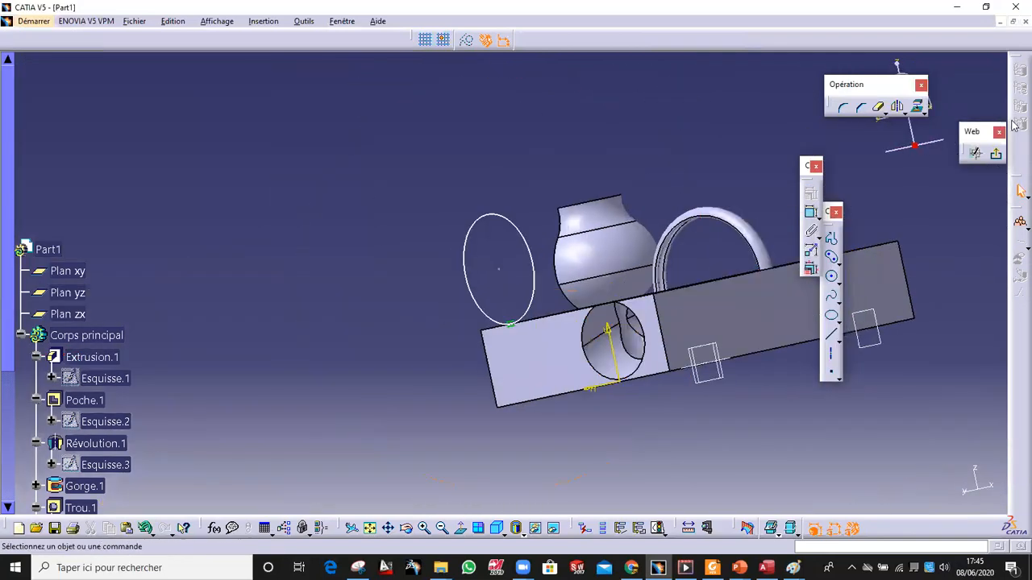
click(994, 153)
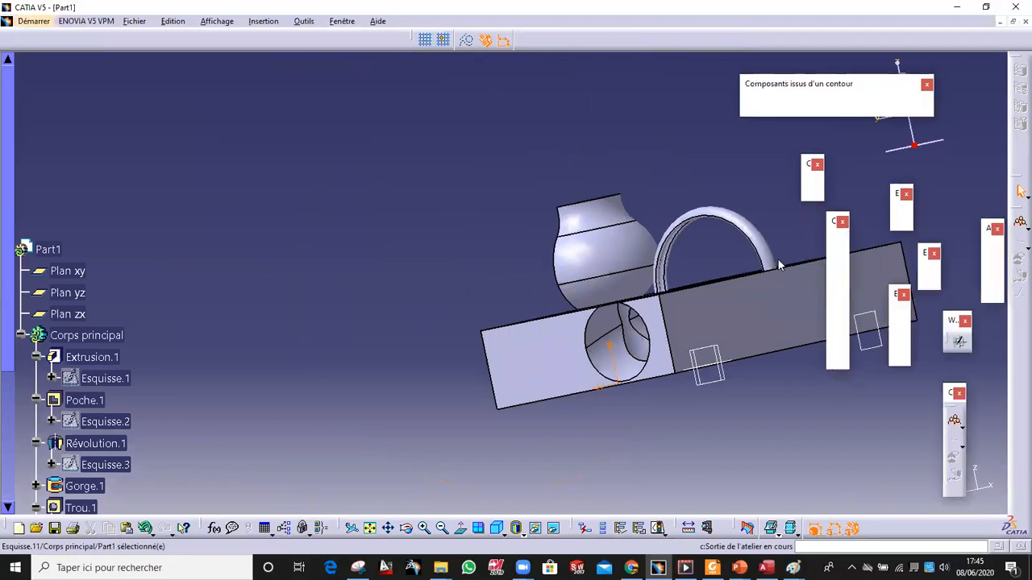
Open a sketch on the block's long front face, draw a second circle, and move its centre close to the rear circle's centre
click(604, 477)
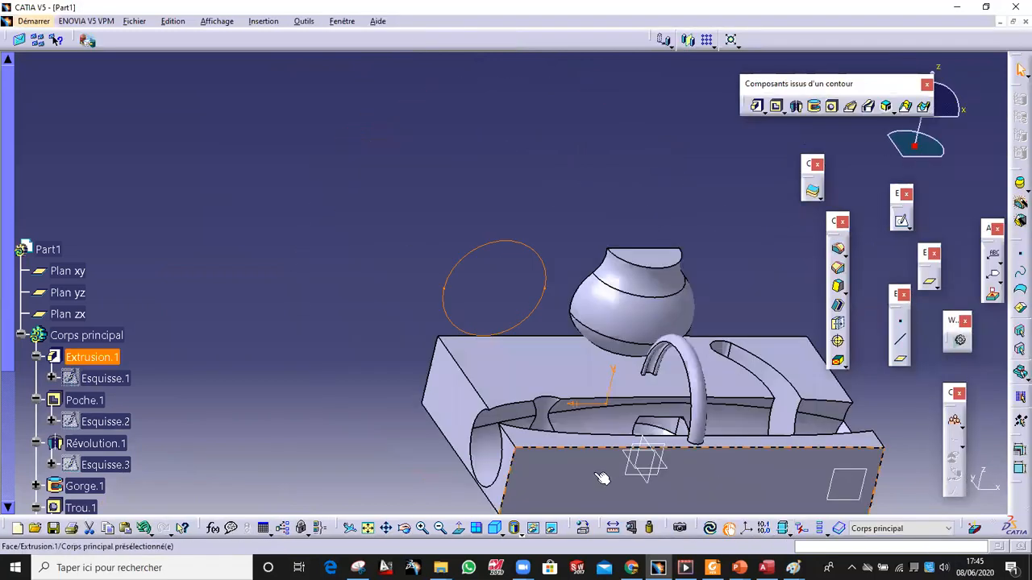
click(55, 39)
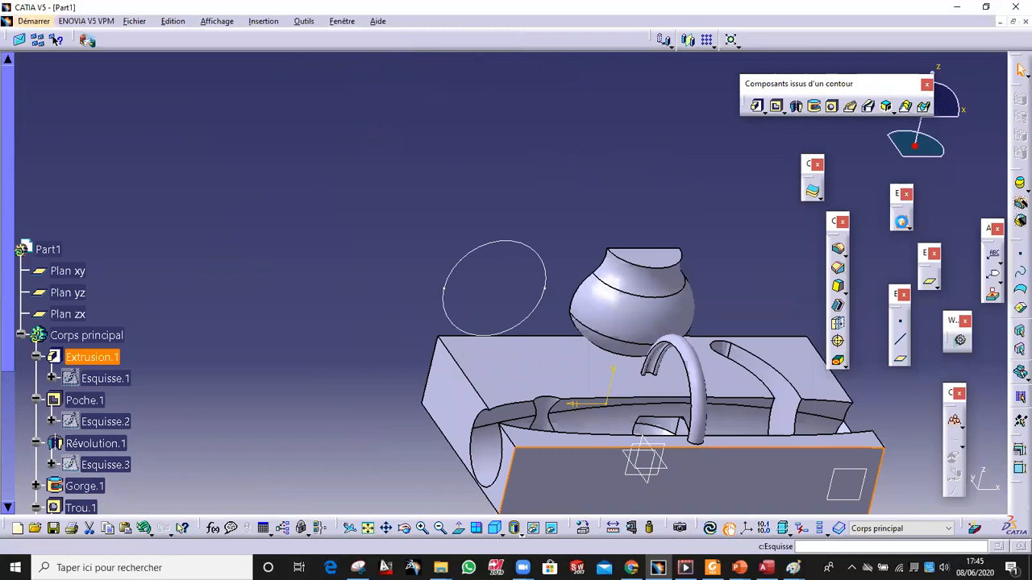
mouse_move(603, 347)
middle_down()
mouse_move(594, 304)
mouse_move(477, 127)
middle_up()
middle_drag(562, 317, 794, 242)
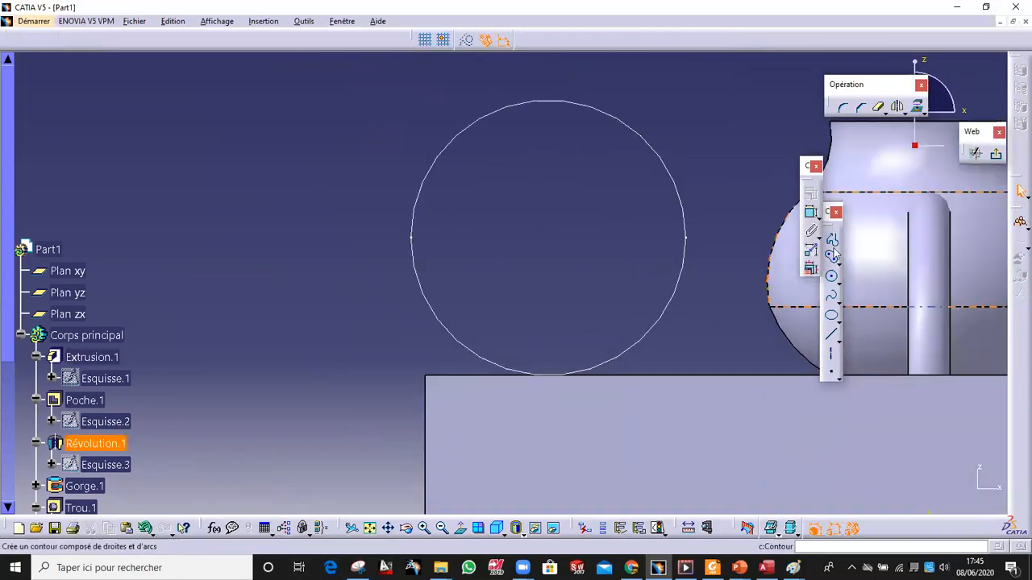
click(831, 276)
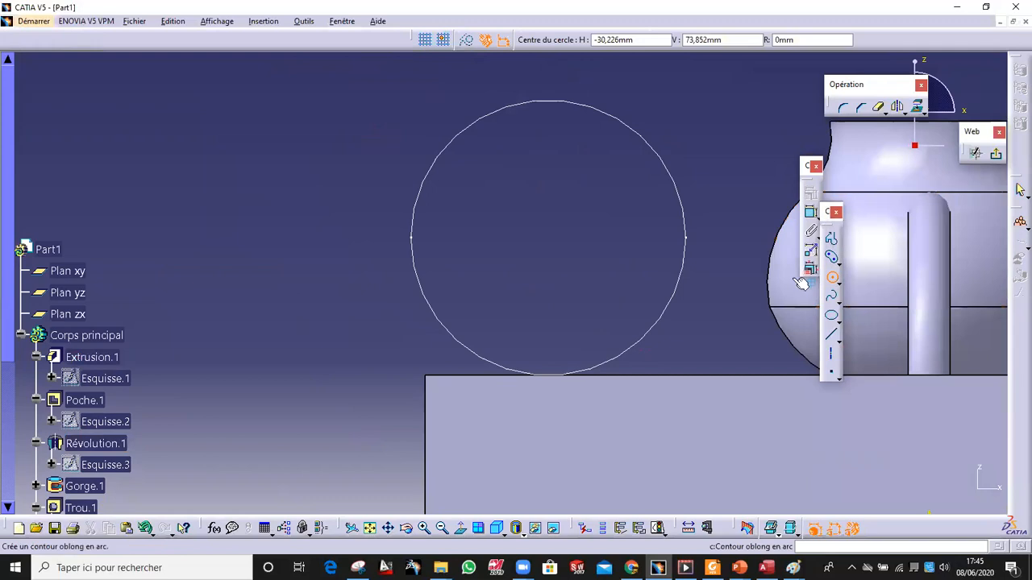
click(559, 374)
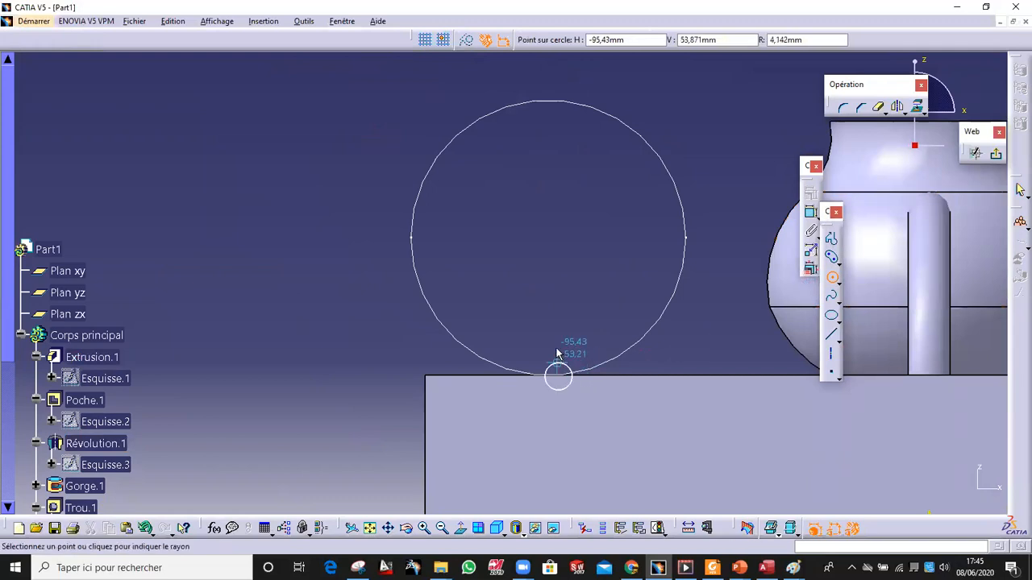
click(567, 298)
click(564, 359)
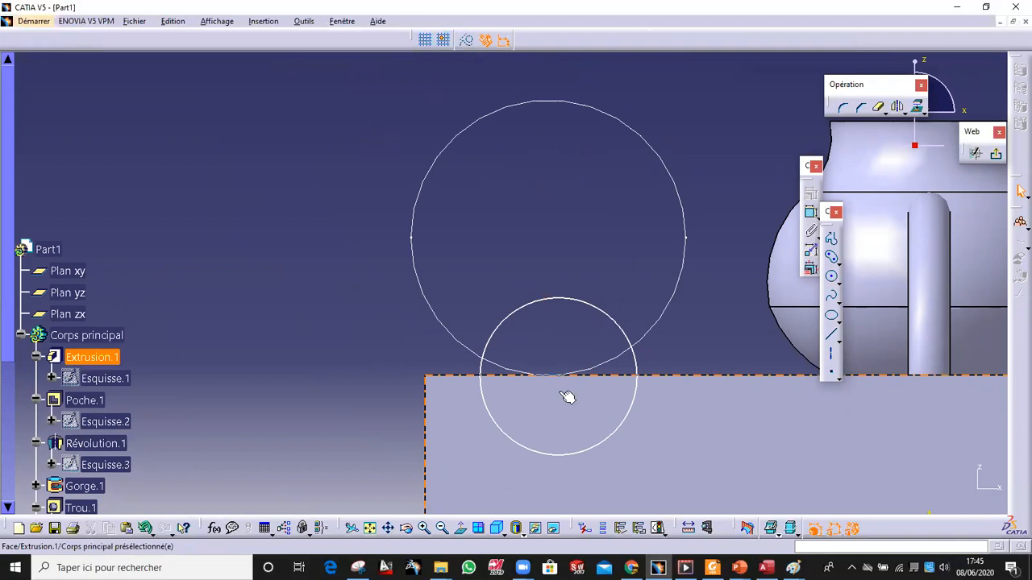
mouse_move(574, 309)
mouse_down()
mouse_move(578, 250)
mouse_move(574, 274)
mouse_move(545, 244)
mouse_up()
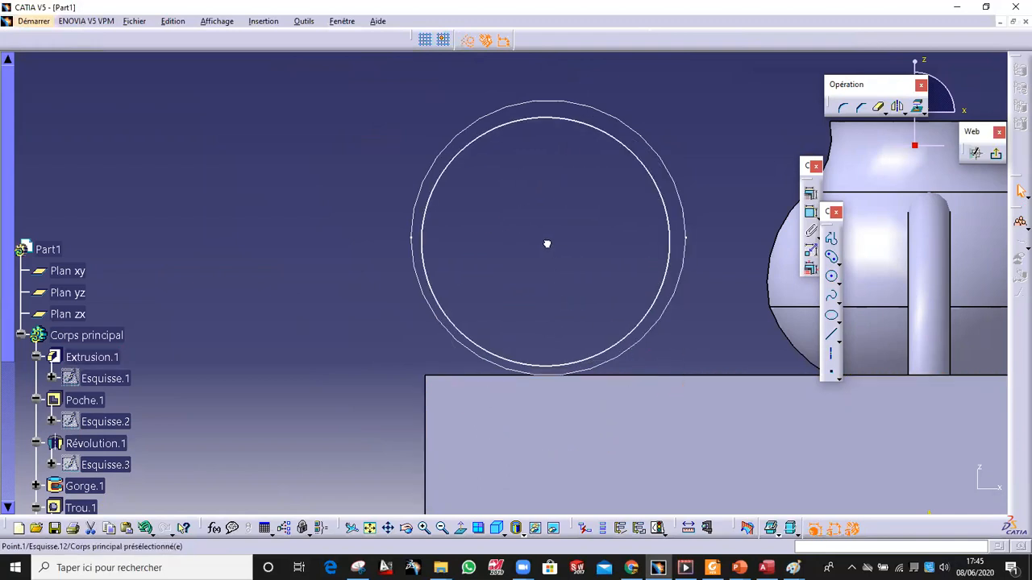
Shrink the second circle and constrain it concentric with the rear circle
drag(640, 164, 614, 213)
ctrl+click(653, 147)
click(810, 198)
click(836, 273)
click(798, 383)
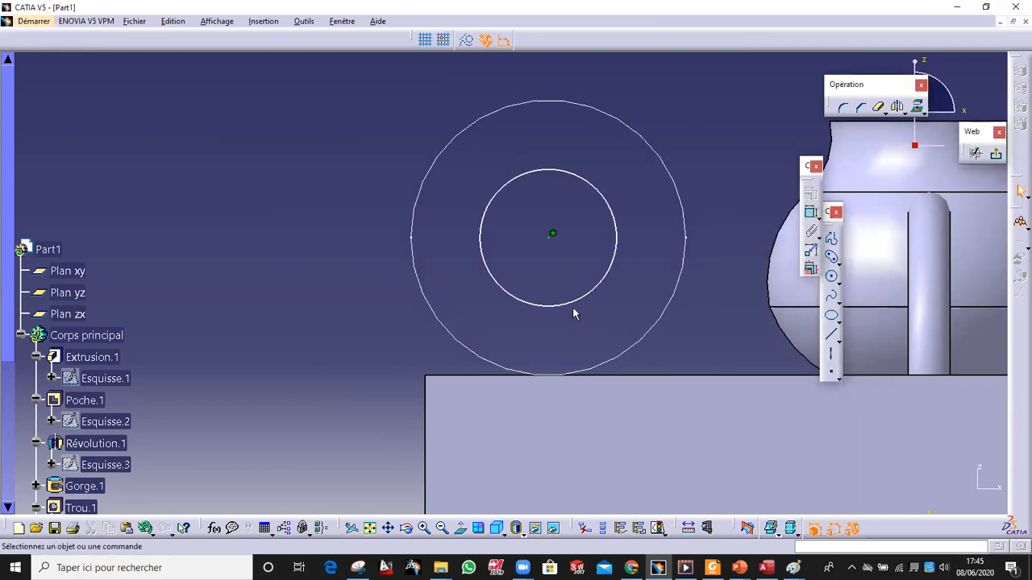
Resize the concentric circle to about half the rear circle's diameter and exit the sketch
drag(572, 320, 571, 323)
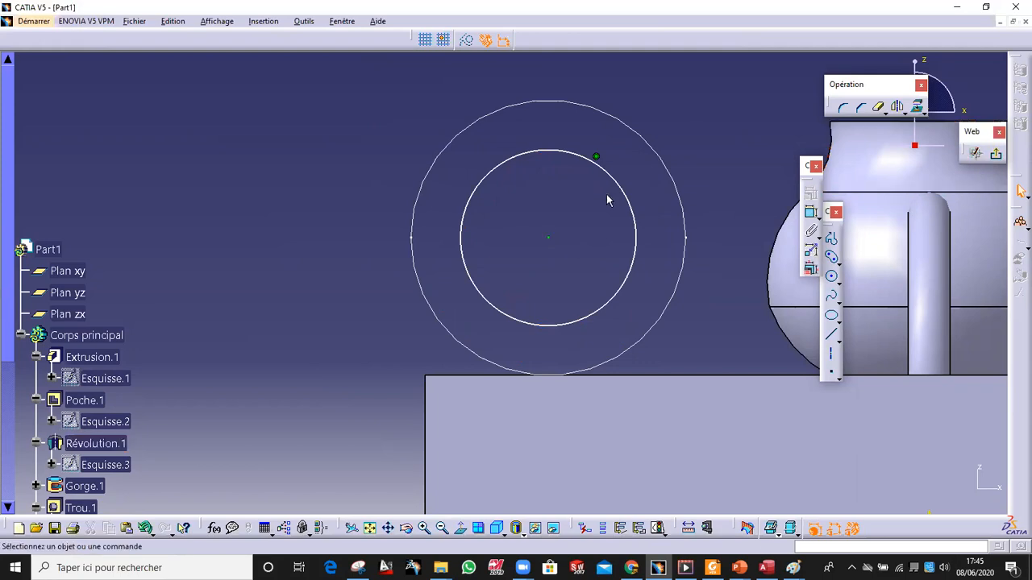
drag(620, 185, 602, 196)
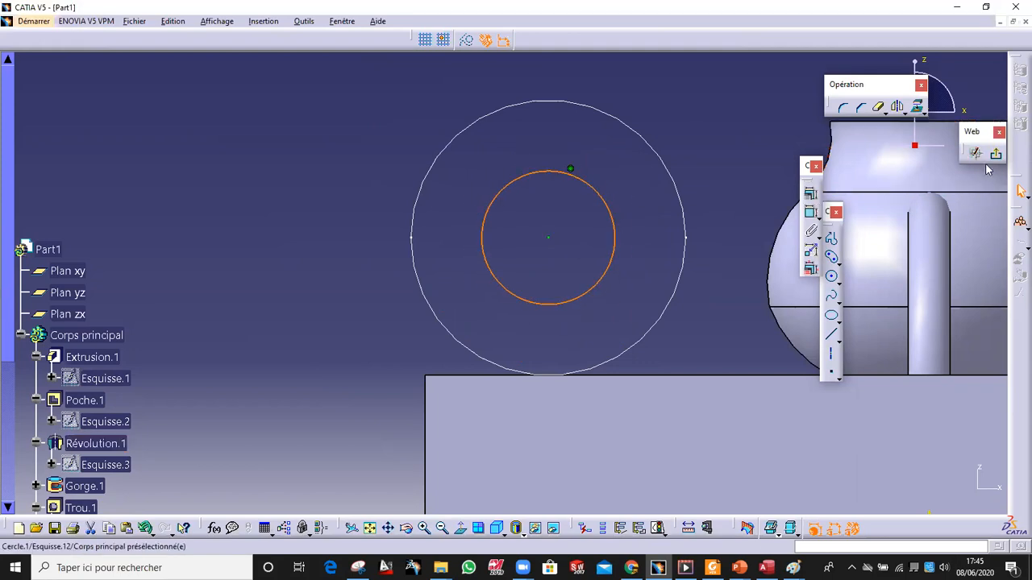
click(998, 155)
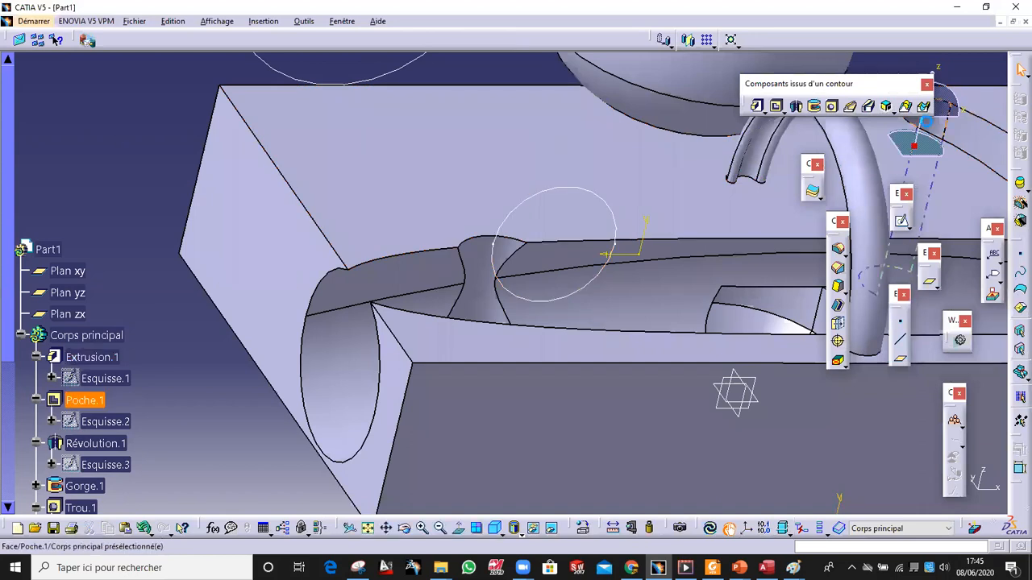
Start a multi-sections solid with the rear circle Esquisse.11 and the front circle Esquisse.12 as sections, and try to preview it
click(905, 107)
mouse_move(514, 233)
middle_down()
mouse_move(489, 348)
mouse_move(541, 410)
mouse_move(594, 394)
mouse_move(719, 427)
middle_up()
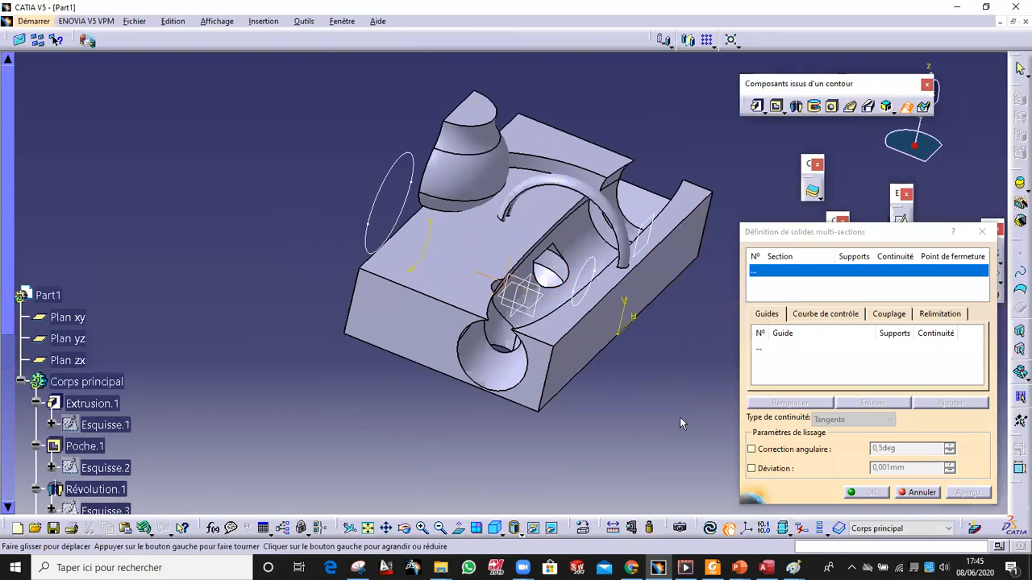
click(456, 224)
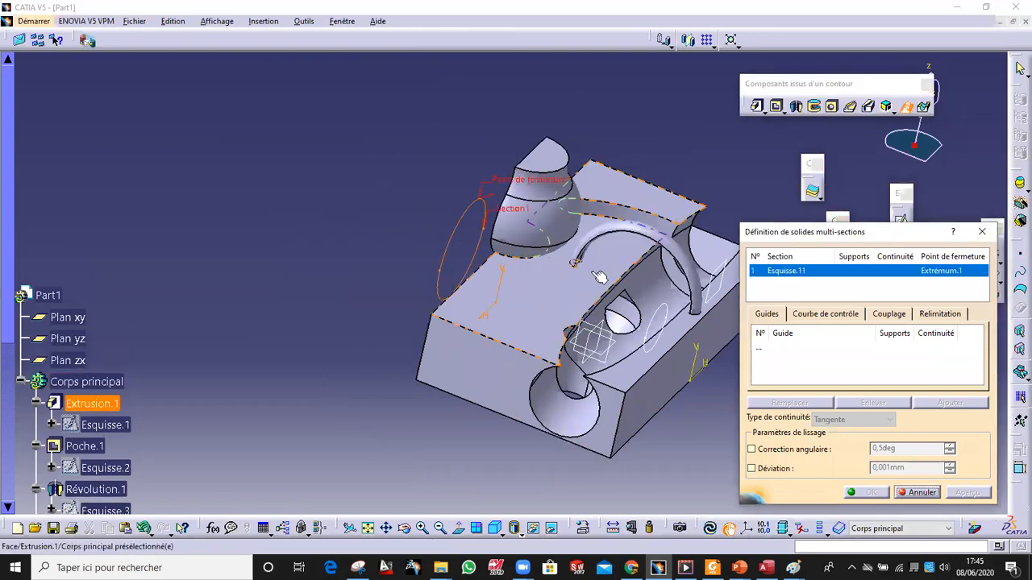
click(657, 315)
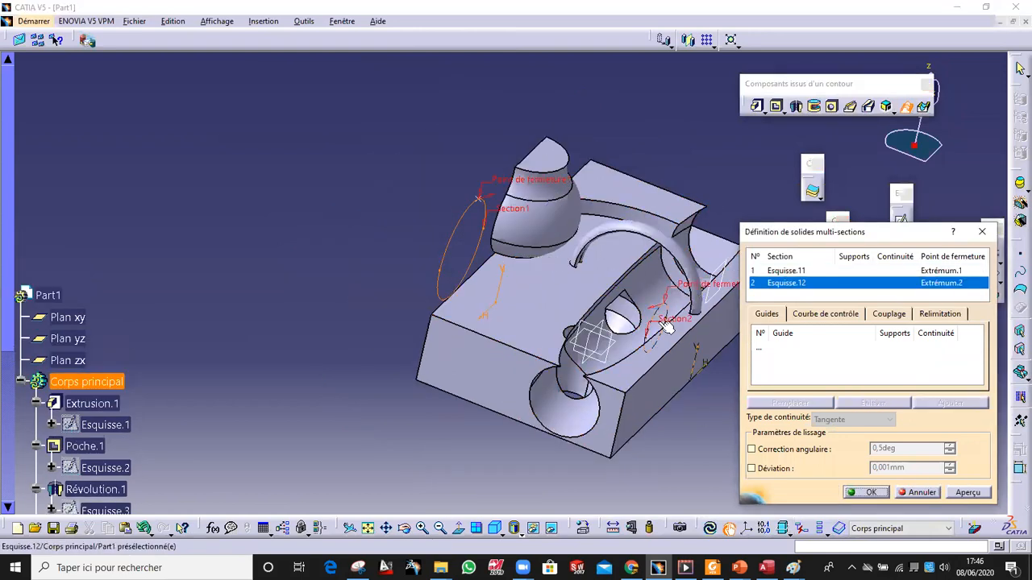
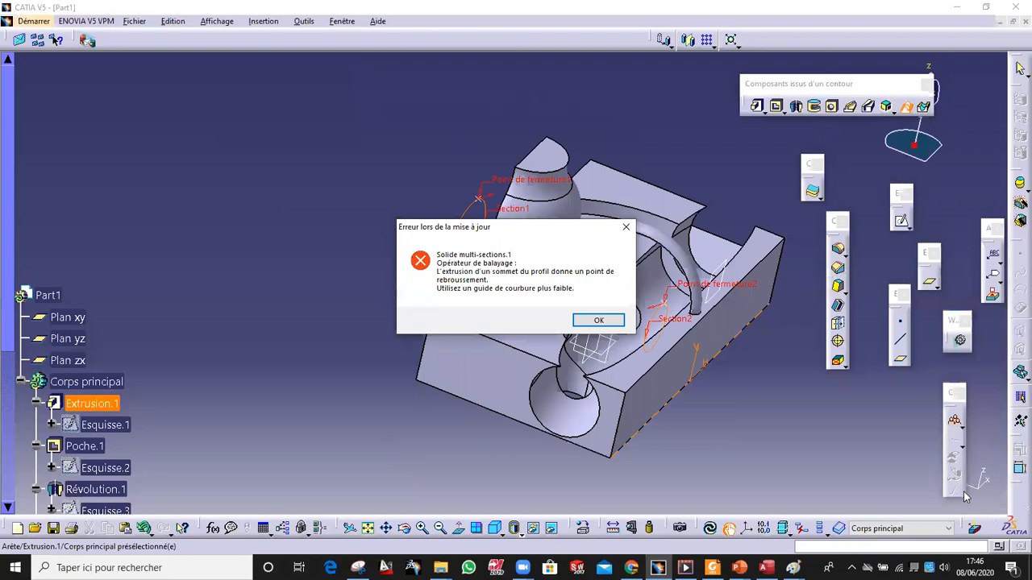
click(599, 321)
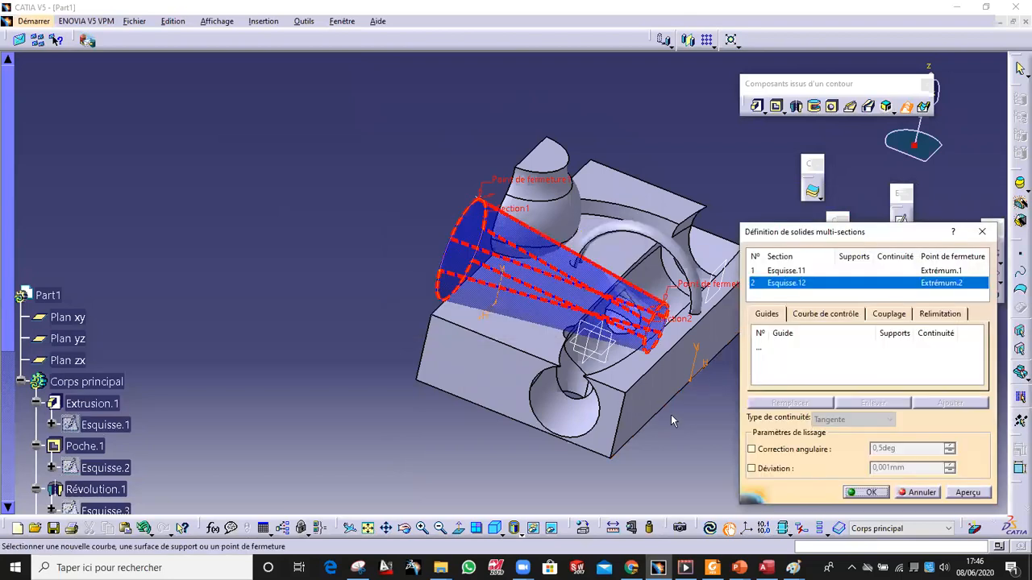
Reverse the second section's closing-point direction to match the first section's, and preview the multi-sections solid
middle_drag(581, 452, 493, 372)
middle_drag(525, 270, 439, 253)
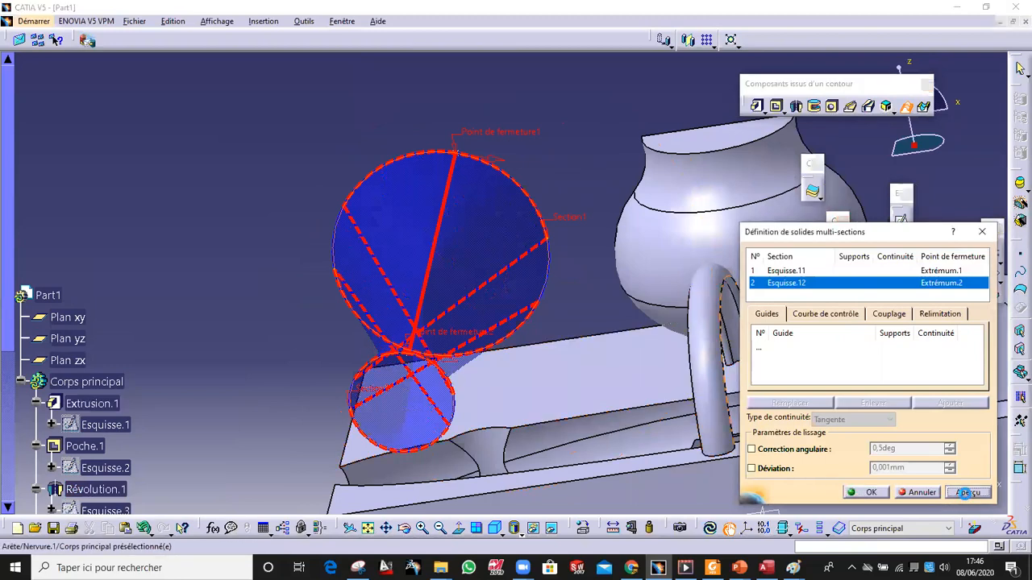
click(968, 492)
mouse_move(447, 378)
ctrl+middle_down()
mouse_move(439, 355)
mouse_move(451, 279)
mouse_move(427, 165)
ctrl+middle_up()
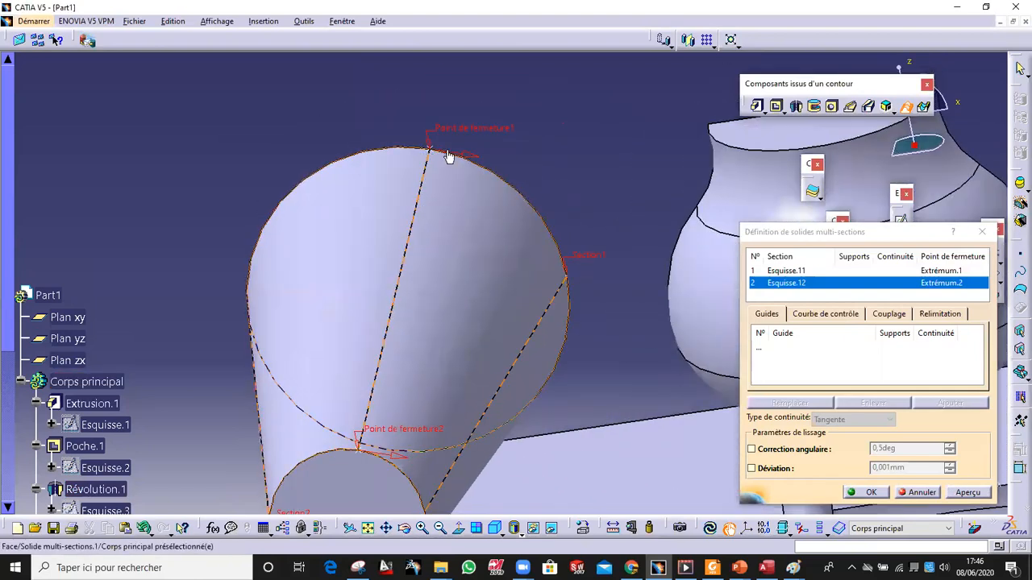
middle_drag(513, 156, 417, 379)
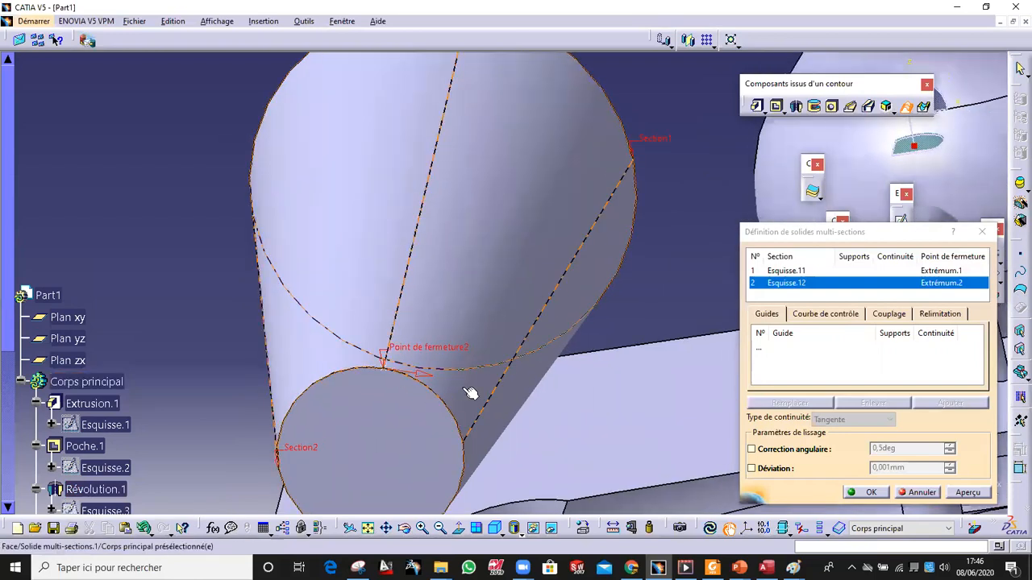
Try previewing the multi-sections solid with the second section's closing-point direction flipped opposite to the first section's
click(420, 376)
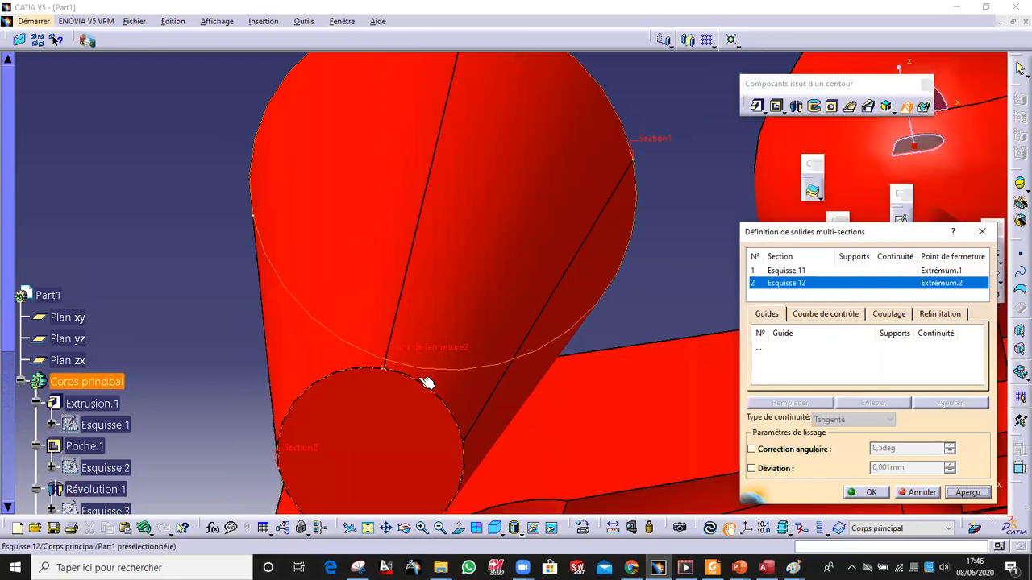
click(976, 494)
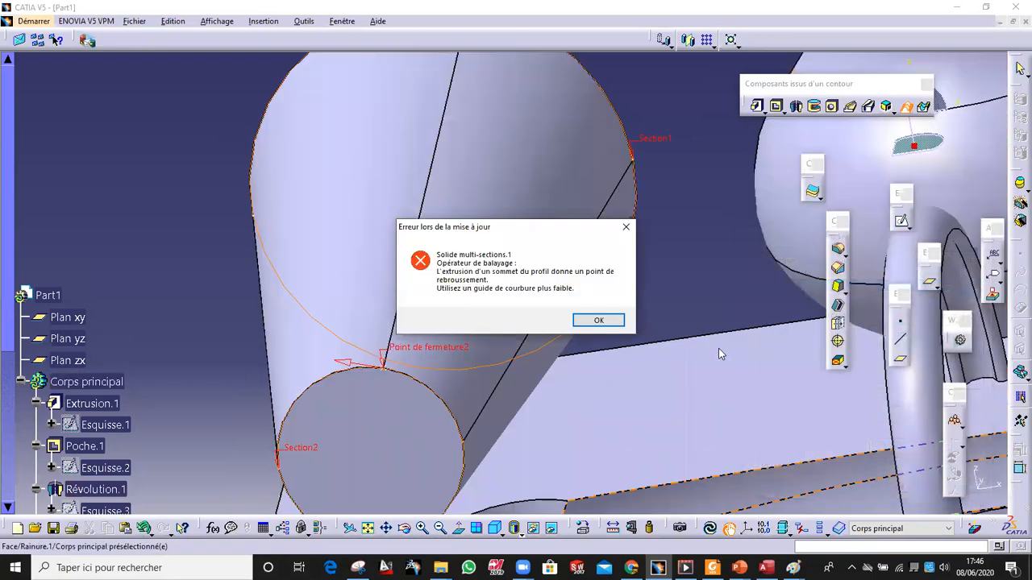
click(587, 321)
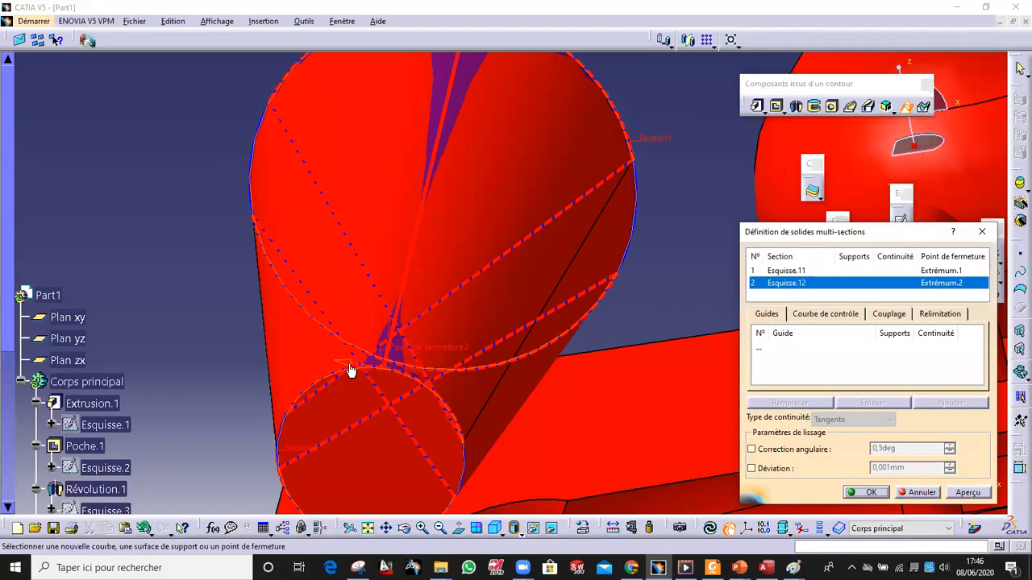
Flip the second section's closing-point direction back to match the first section's, preview the multi-sections solid and create it
middle_drag(522, 316, 497, 290)
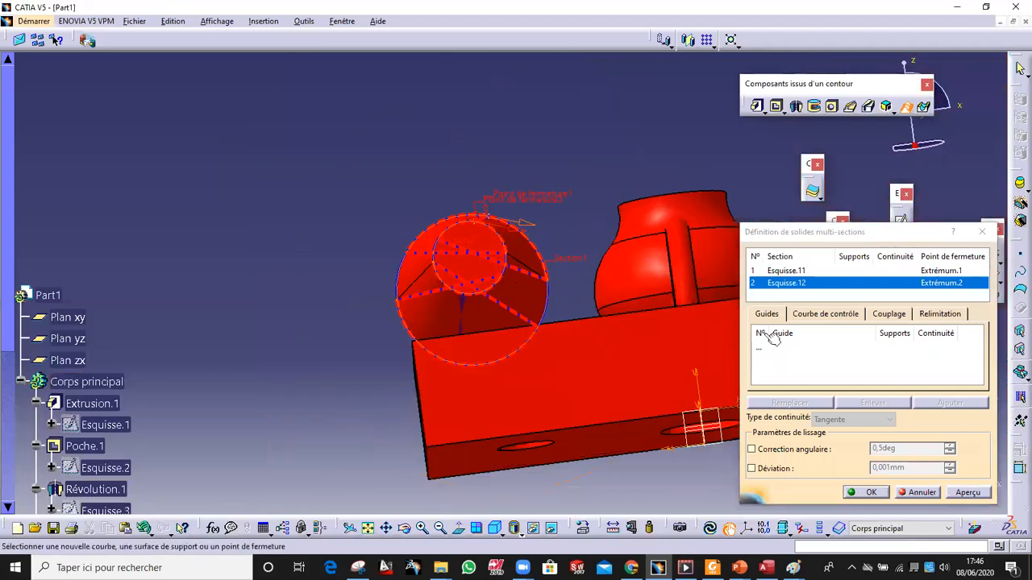
click(963, 494)
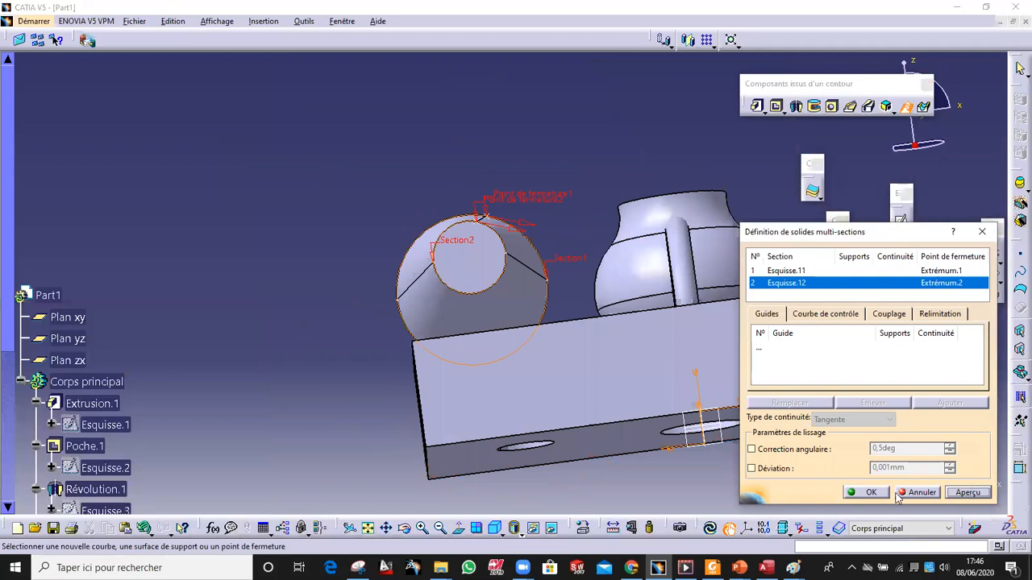
click(869, 491)
Start a sketch on the cone's small end face and draw a smaller circle inside it, shifted slightly off-centre
middle_drag(522, 189, 925, 121)
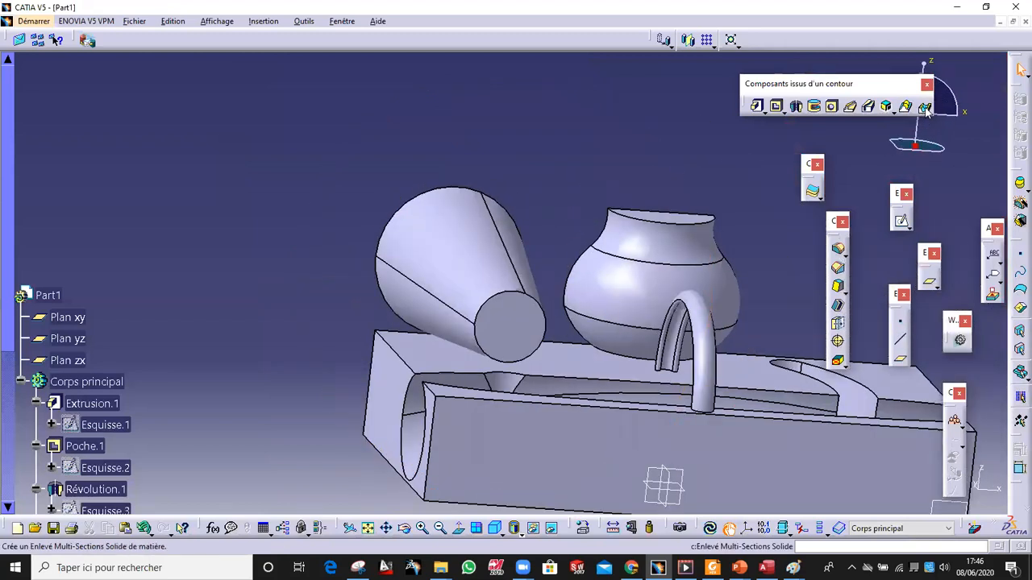
middle_drag(565, 141, 541, 395)
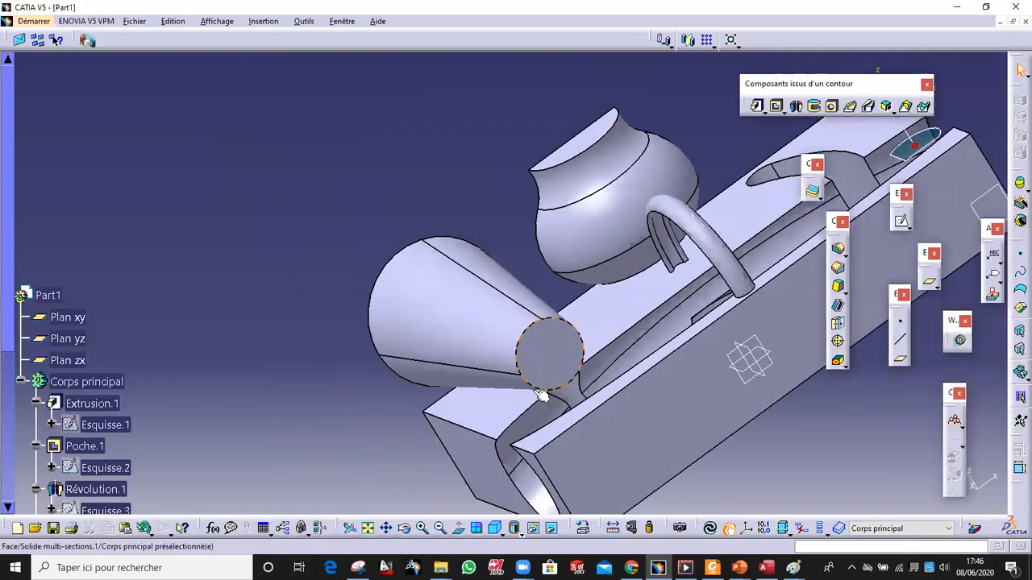
click(548, 348)
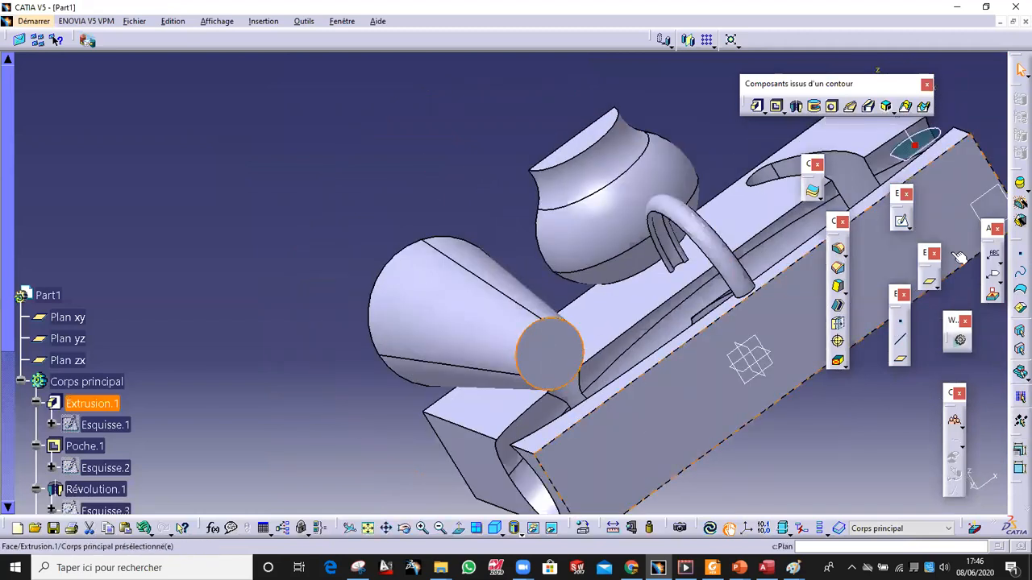
click(901, 220)
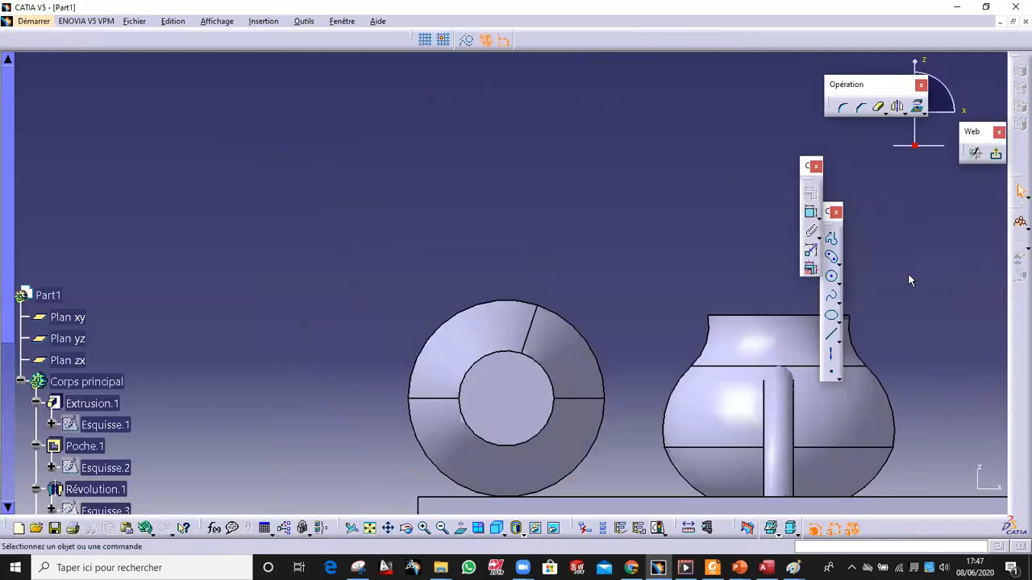
click(831, 276)
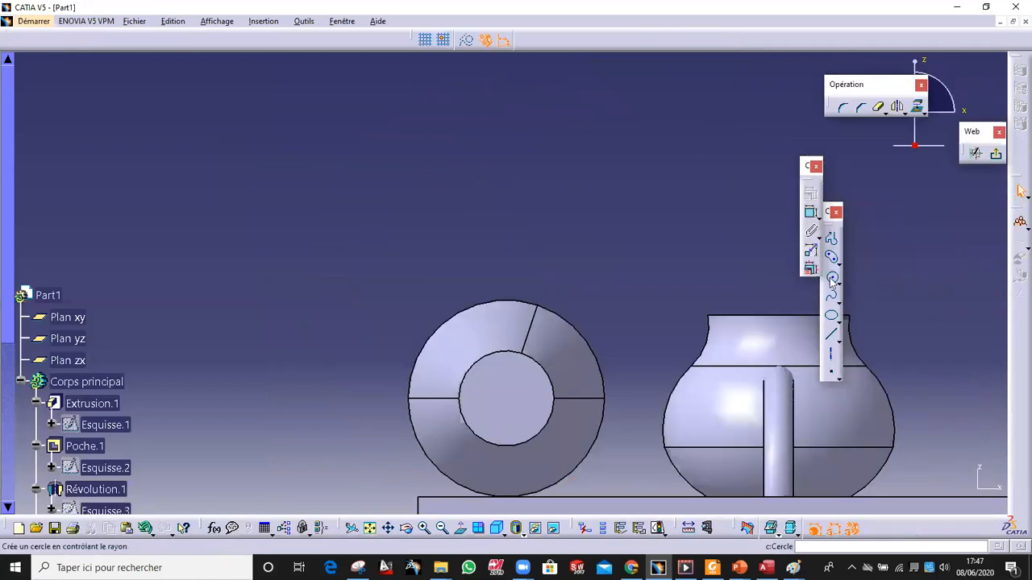
click(504, 397)
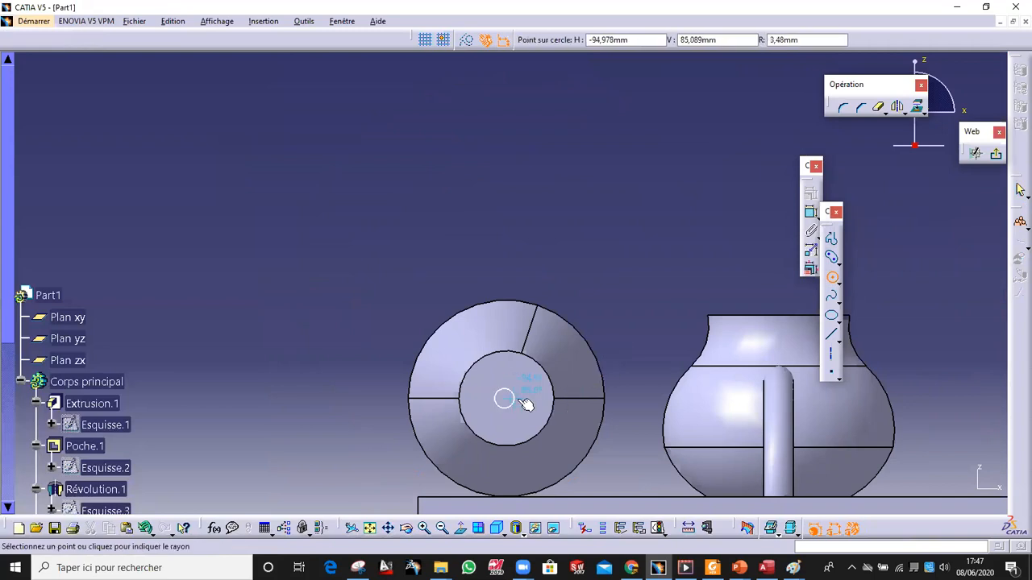
click(539, 410)
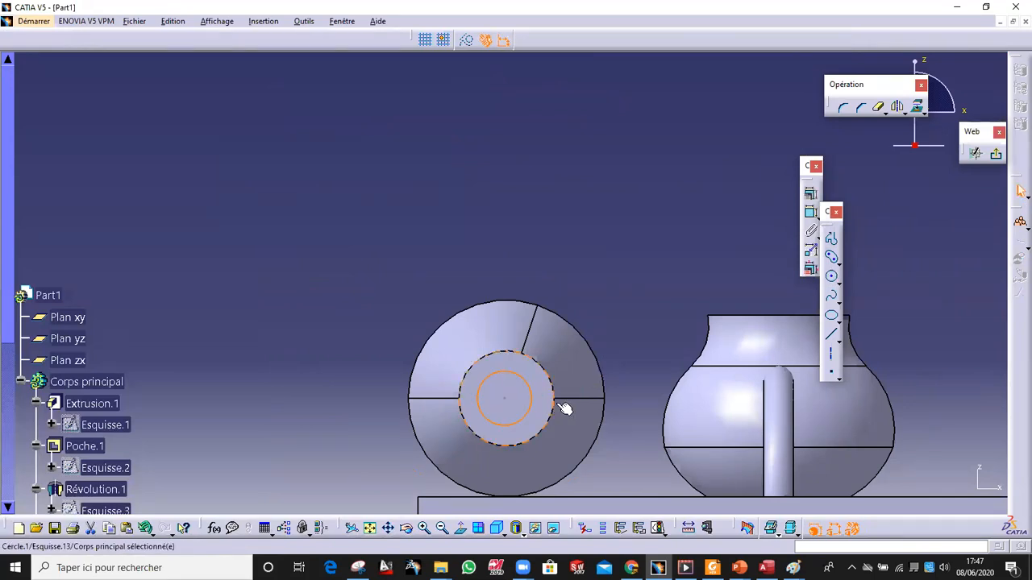
drag(499, 397, 495, 401)
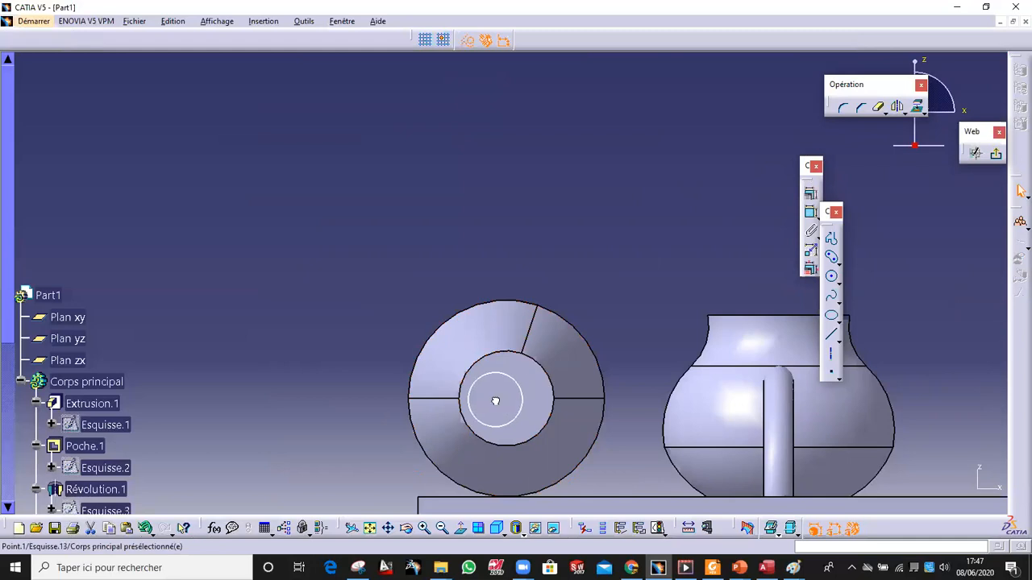
click(524, 401)
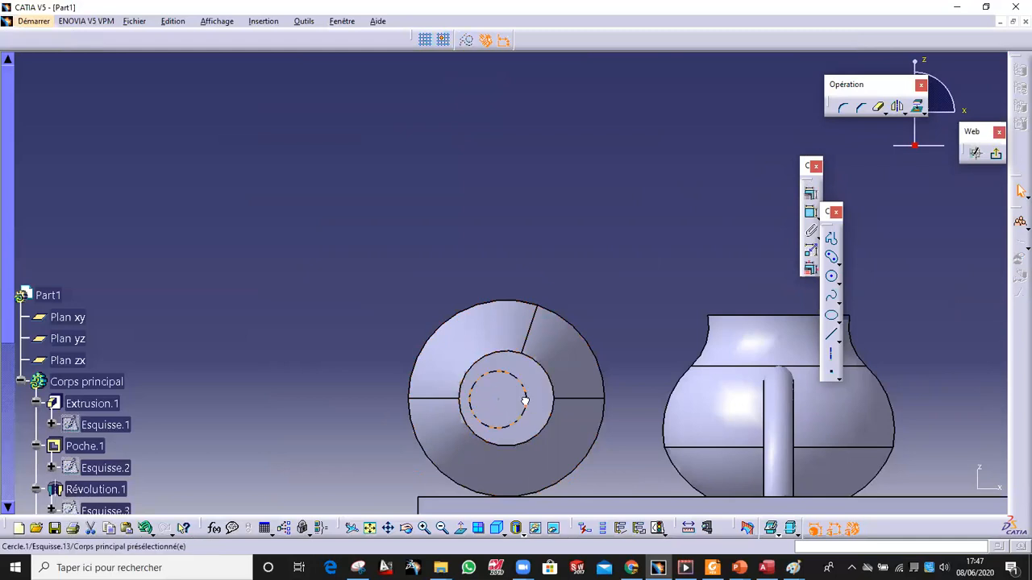
click(466, 400)
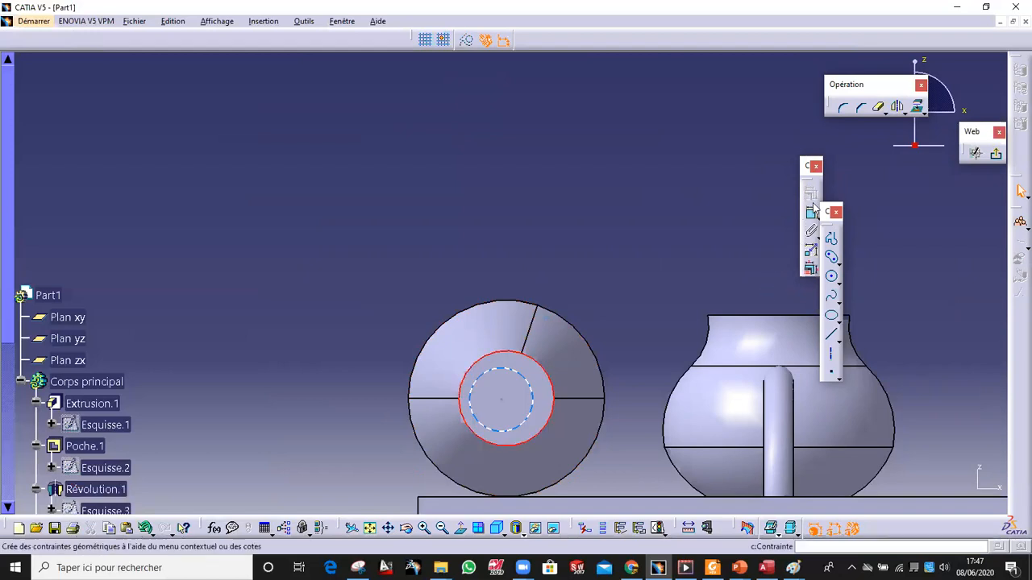
ctrl+click(521, 372)
click(810, 211)
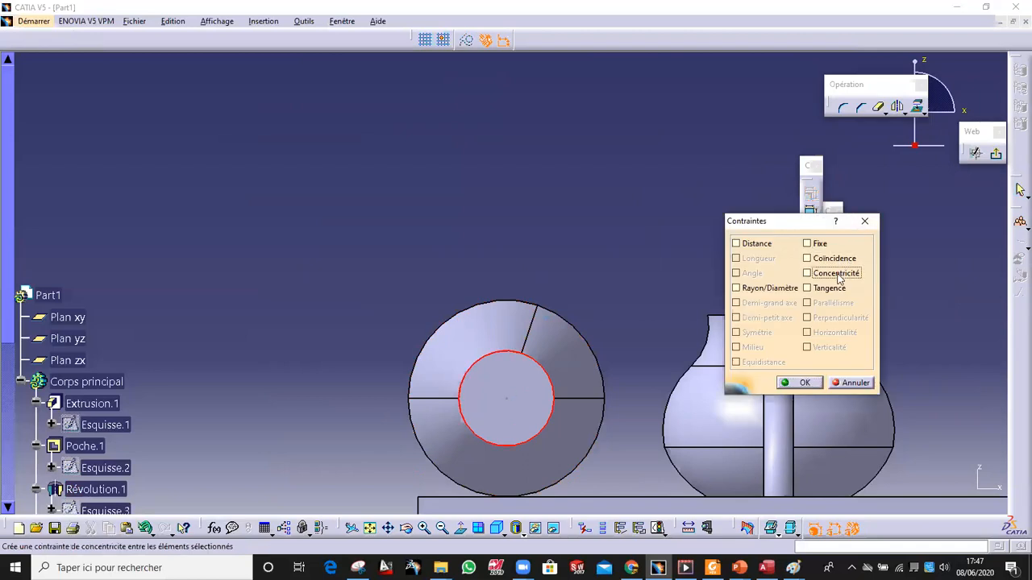
click(837, 273)
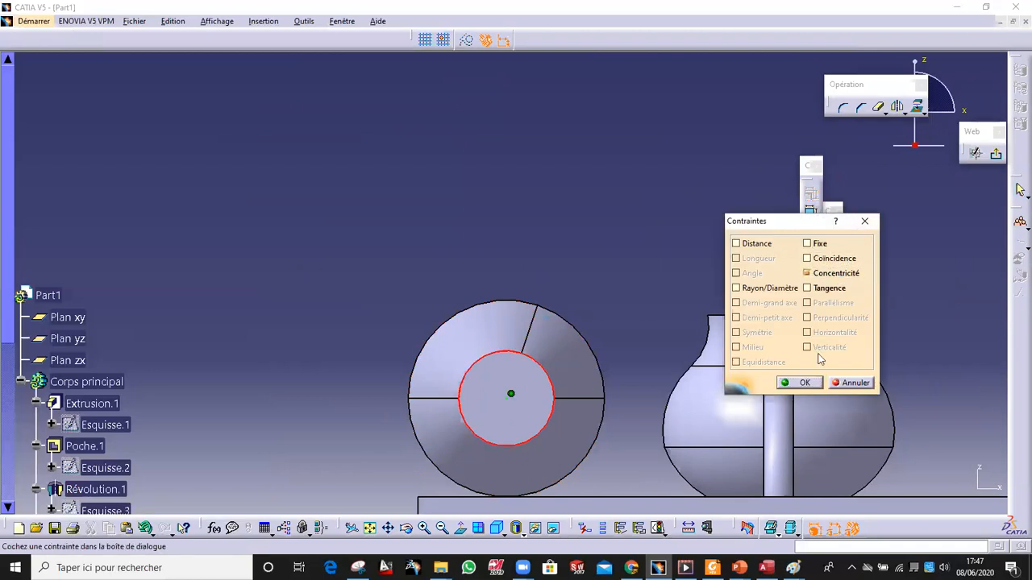
click(855, 383)
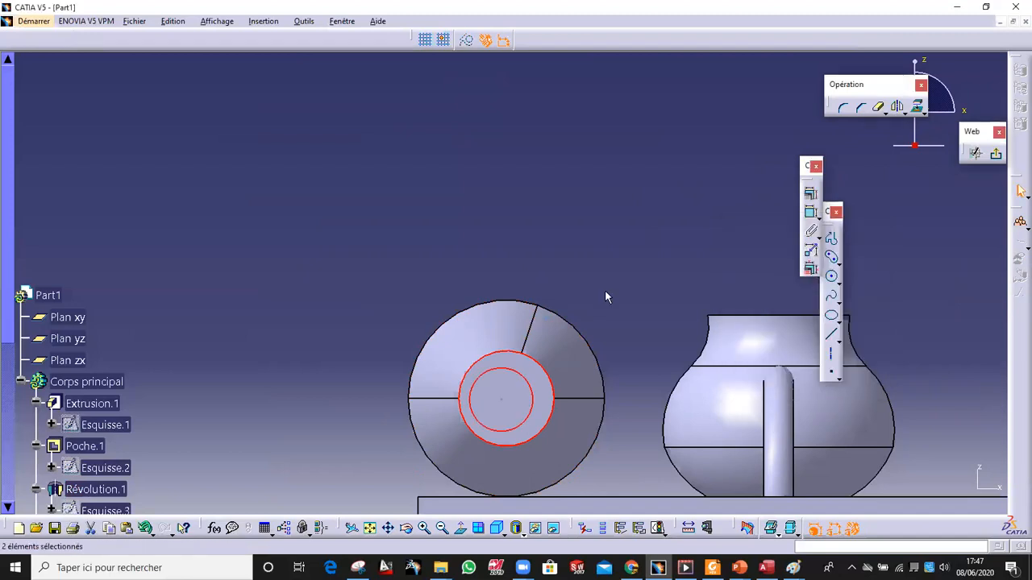
Constrain the inner circle tangent to the small end face's edge, enlarge it slightly and exit the sketch
click(544, 368)
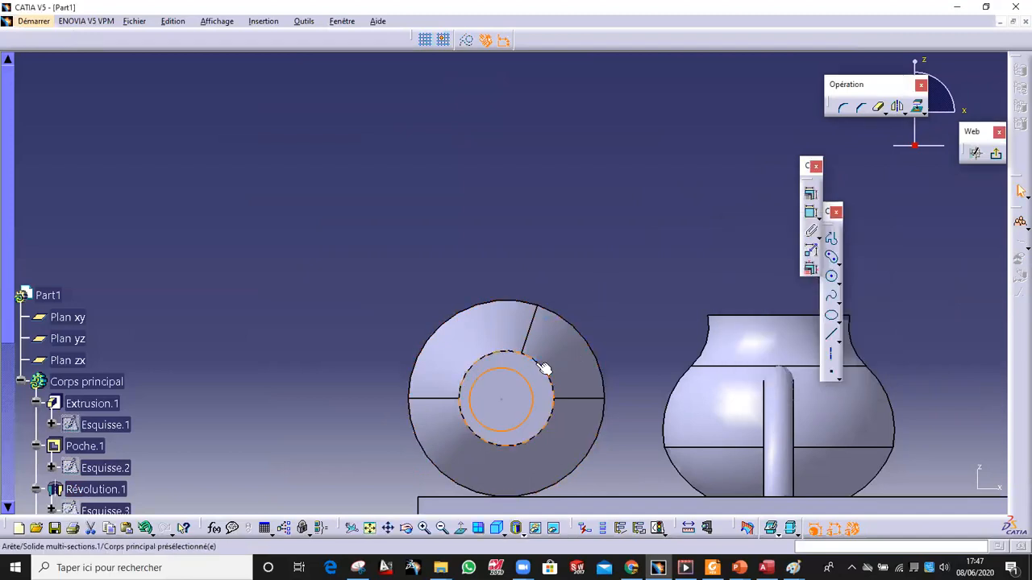
click(810, 193)
click(834, 289)
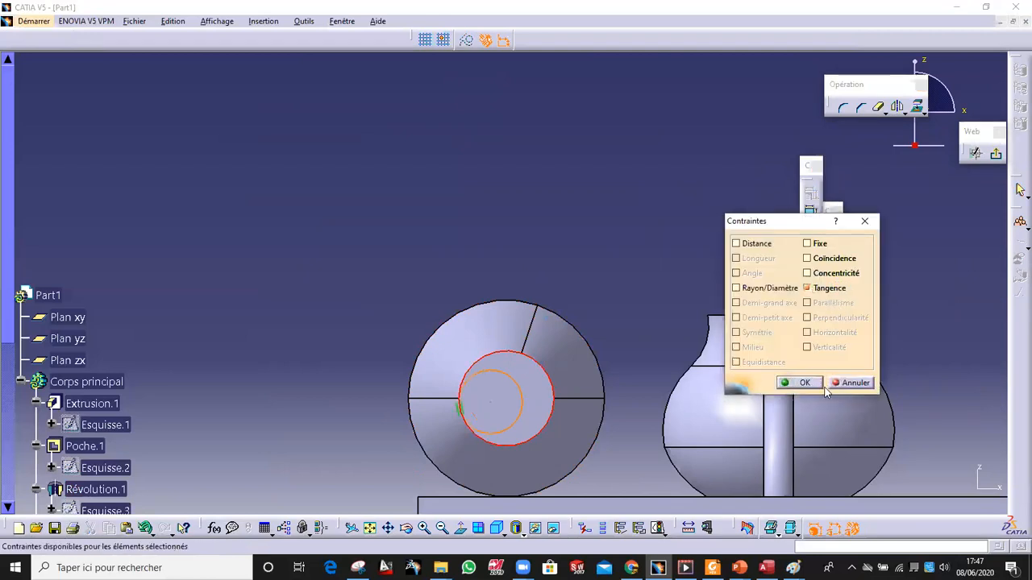
click(781, 384)
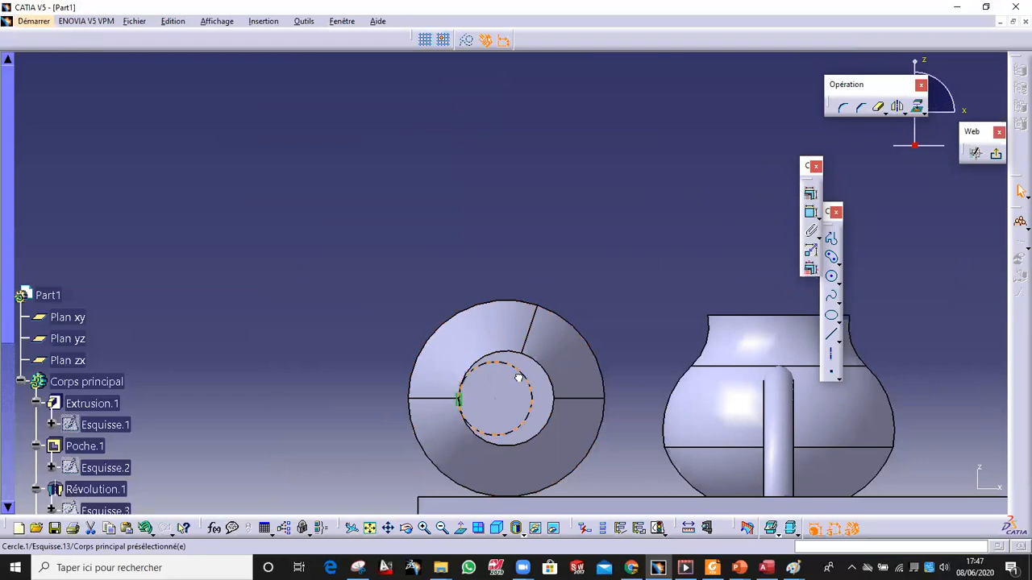
click(996, 154)
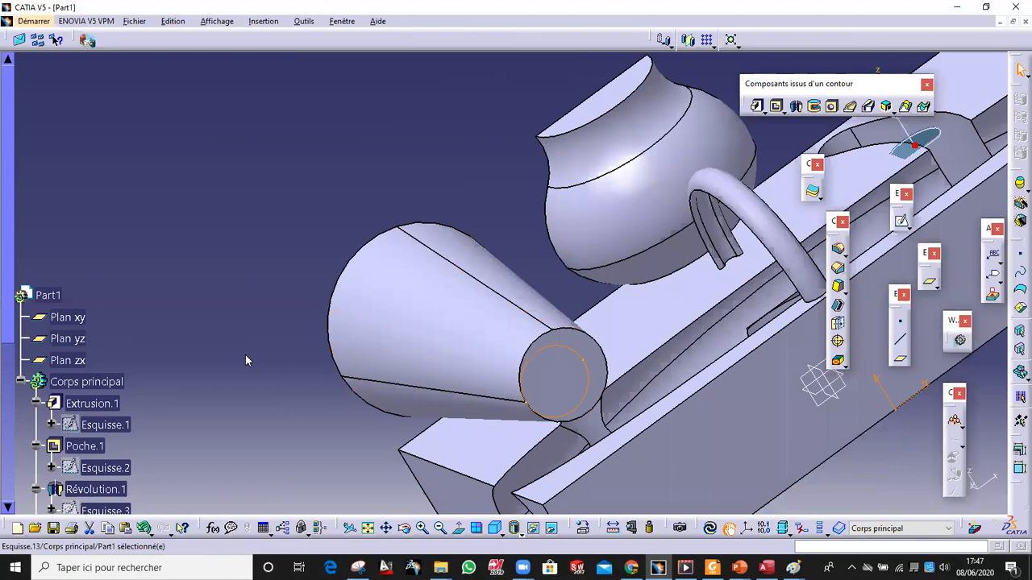
Start a sketch on the cone's large end face and draw a circle of about 24 mm radius inside its edge
mouse_move(392, 377)
middle_down()
mouse_move(456, 362)
mouse_move(430, 391)
middle_up()
middle_drag(403, 309, 471, 250)
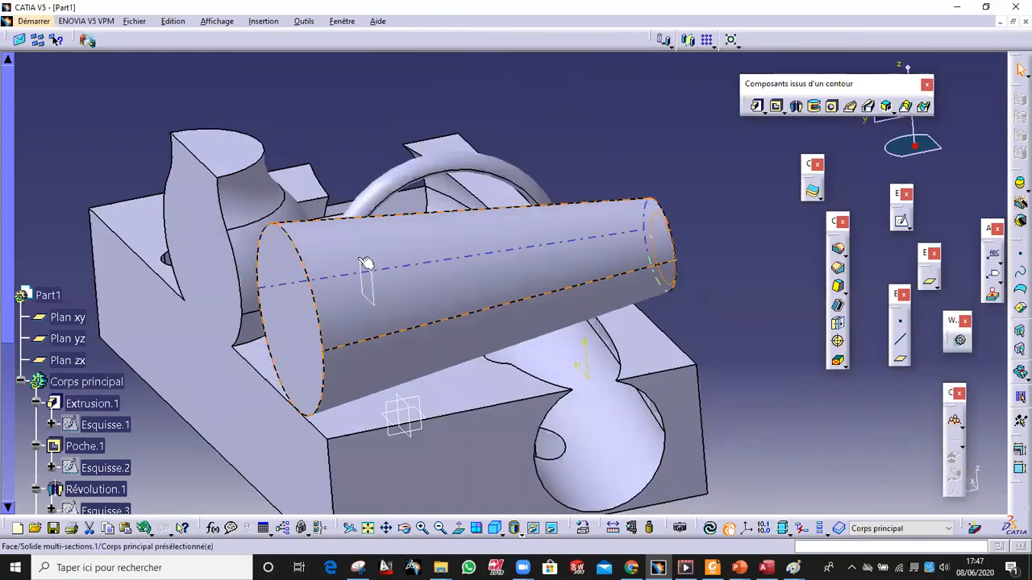
middle_drag(342, 299, 254, 309)
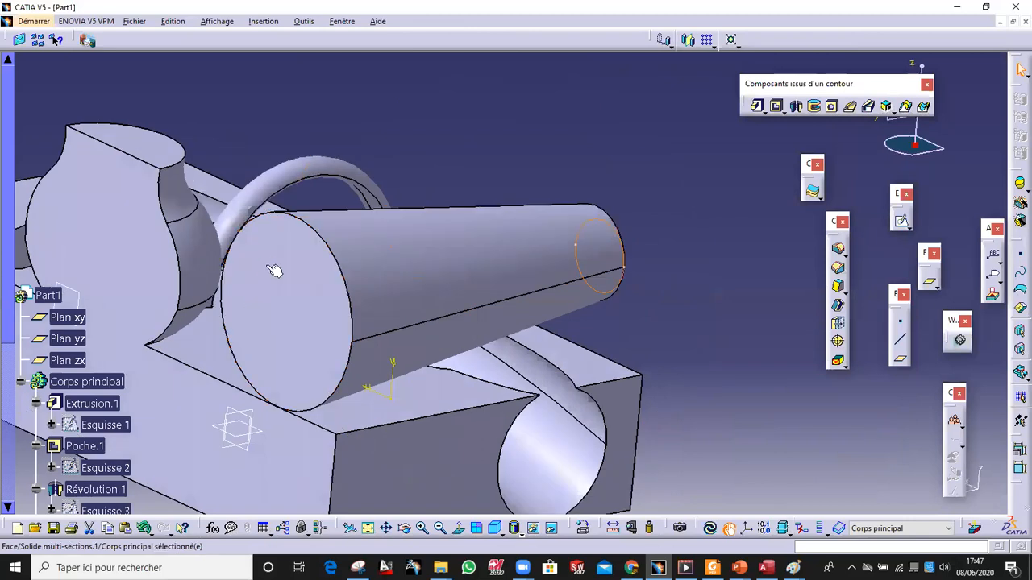
click(902, 223)
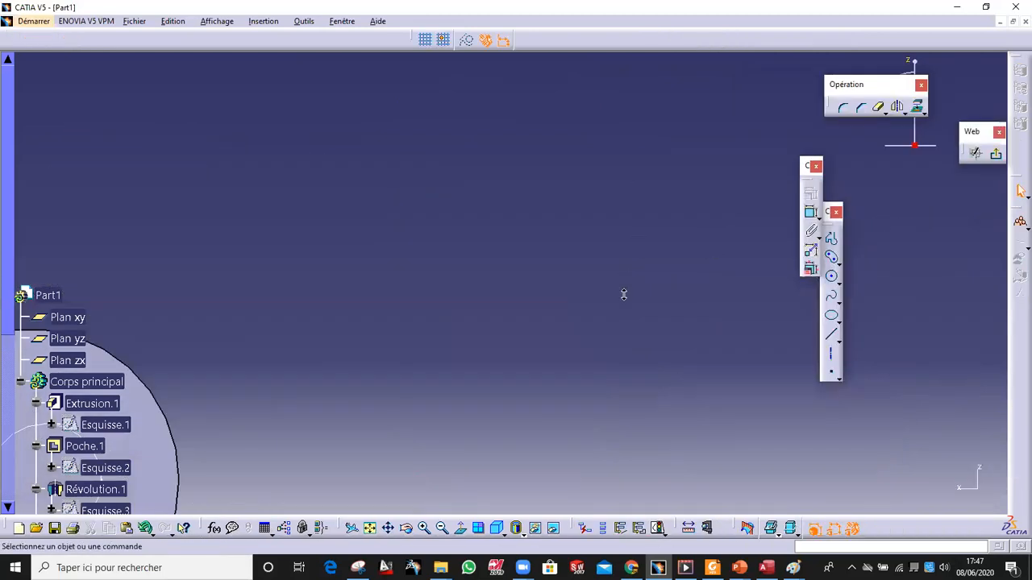
click(832, 278)
click(555, 345)
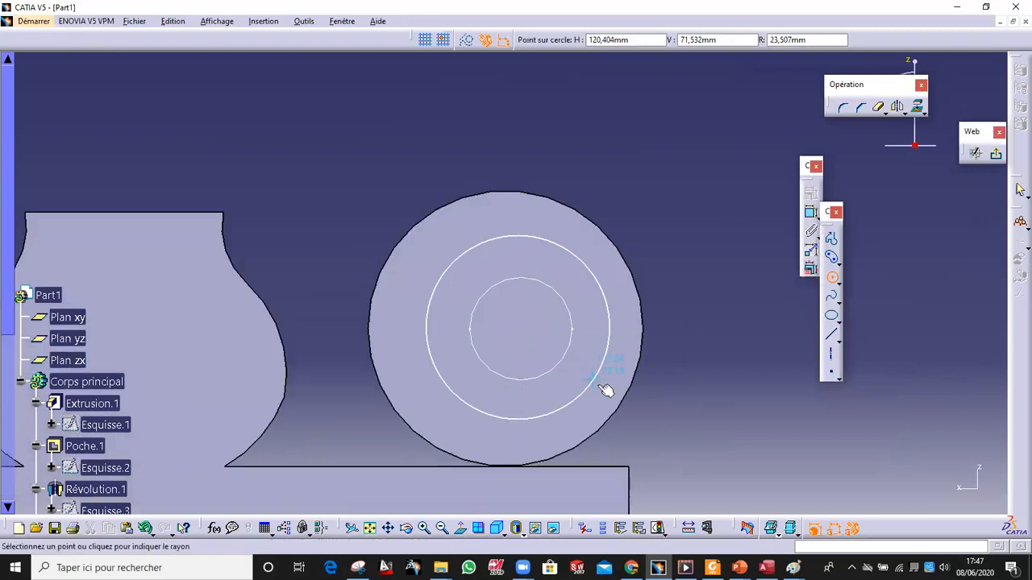
Constrain the new circle concentric with the small end's sketched circle and exit the sketch
click(594, 269)
ctrl+click(564, 297)
click(809, 212)
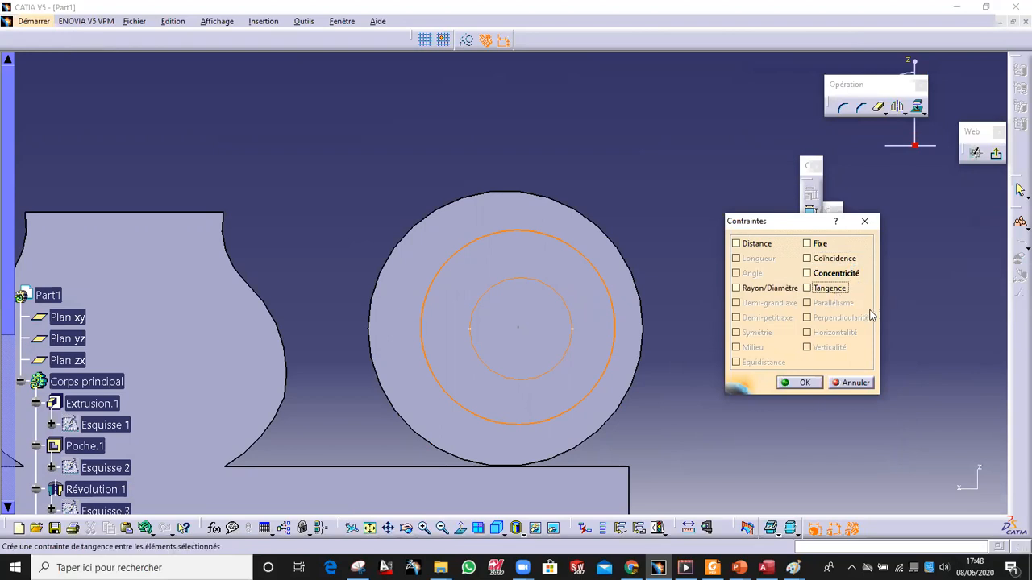
click(847, 276)
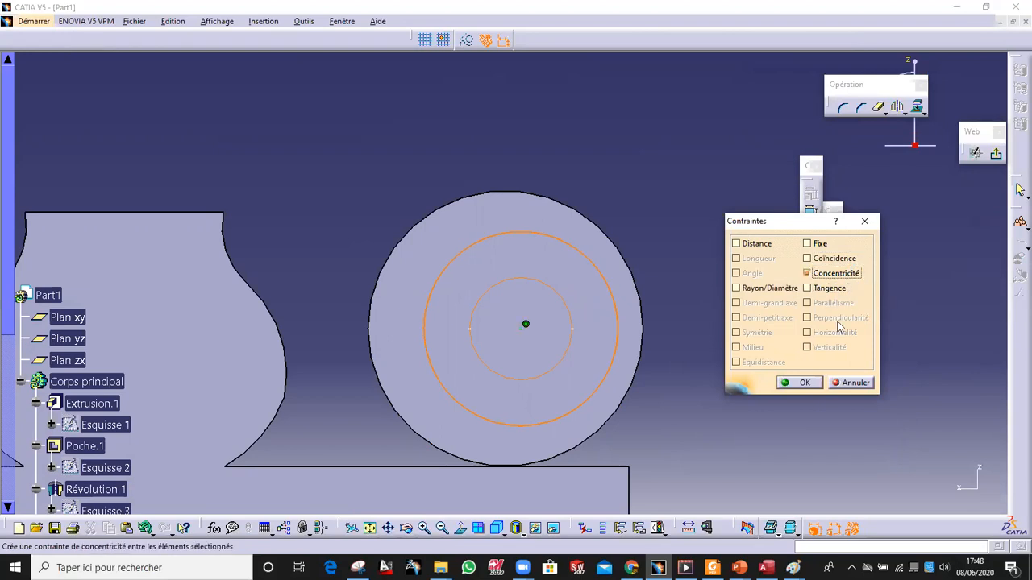
click(803, 382)
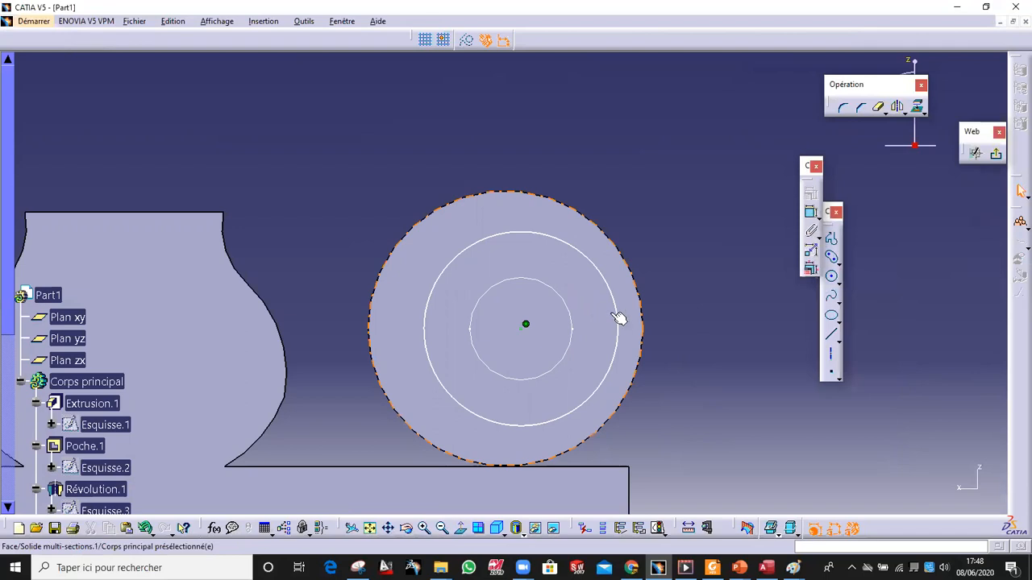
mouse_move(623, 310)
mouse_down()
mouse_move(632, 328)
mouse_move(628, 309)
mouse_move(618, 312)
mouse_up()
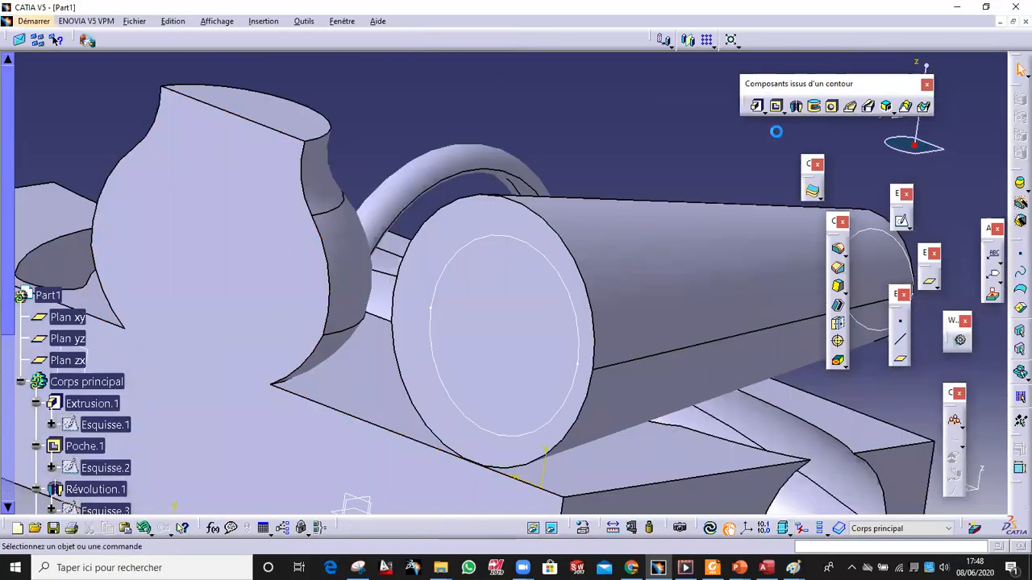
Hollow the cone with a removed multi-sections solid between its two end-face circles, aligning both sections' closing directions
click(924, 106)
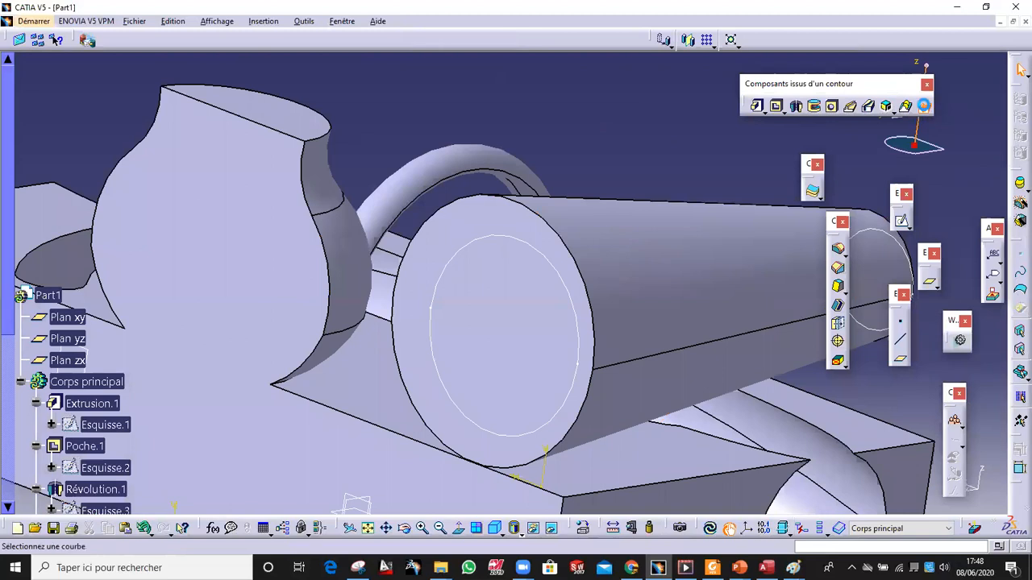
mouse_move(664, 179)
middle_down()
mouse_move(534, 148)
mouse_move(535, 165)
mouse_move(653, 184)
middle_up()
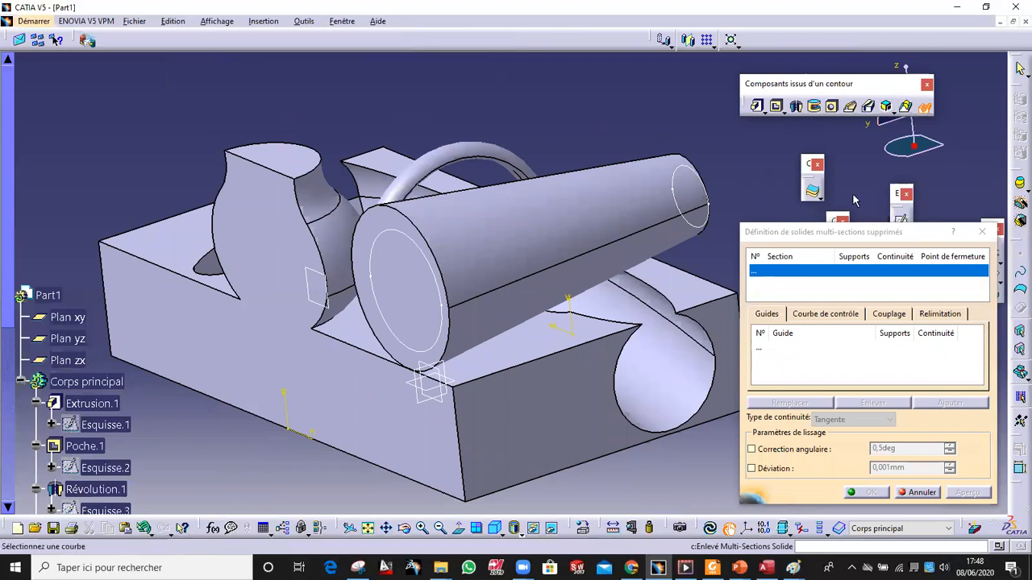
middle_drag(721, 211, 649, 208)
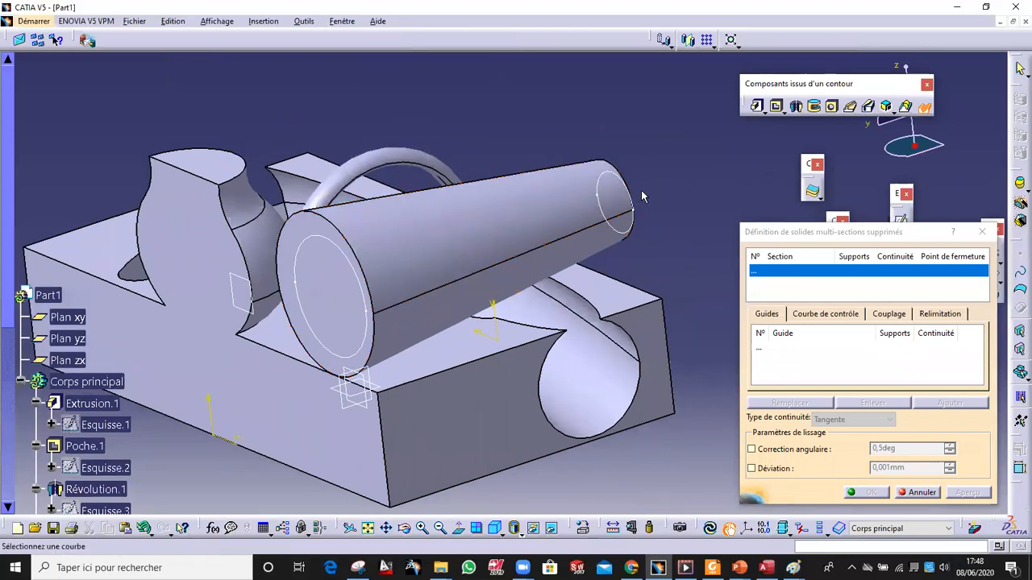
click(611, 171)
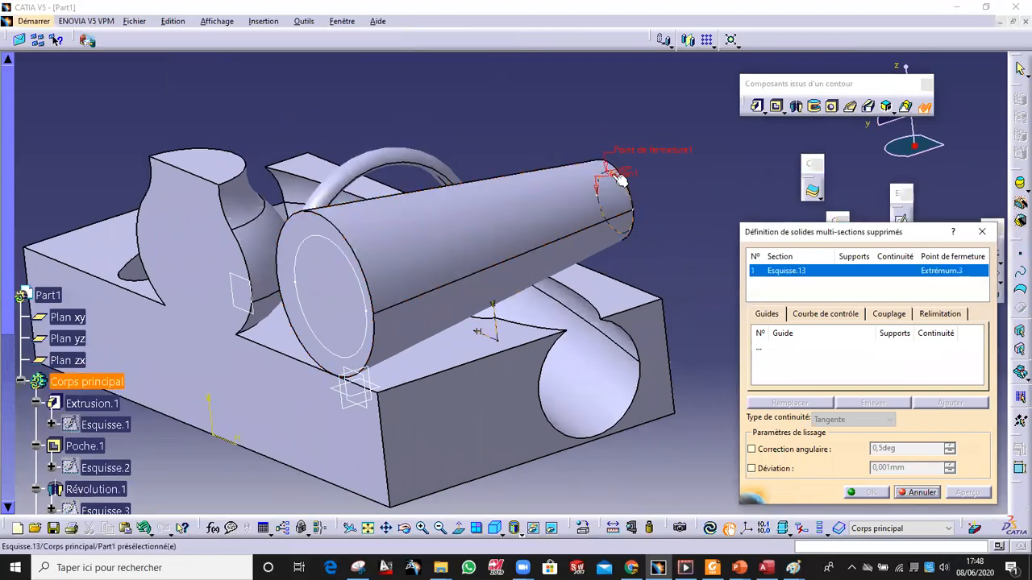
click(332, 244)
middle_drag(310, 316, 407, 323)
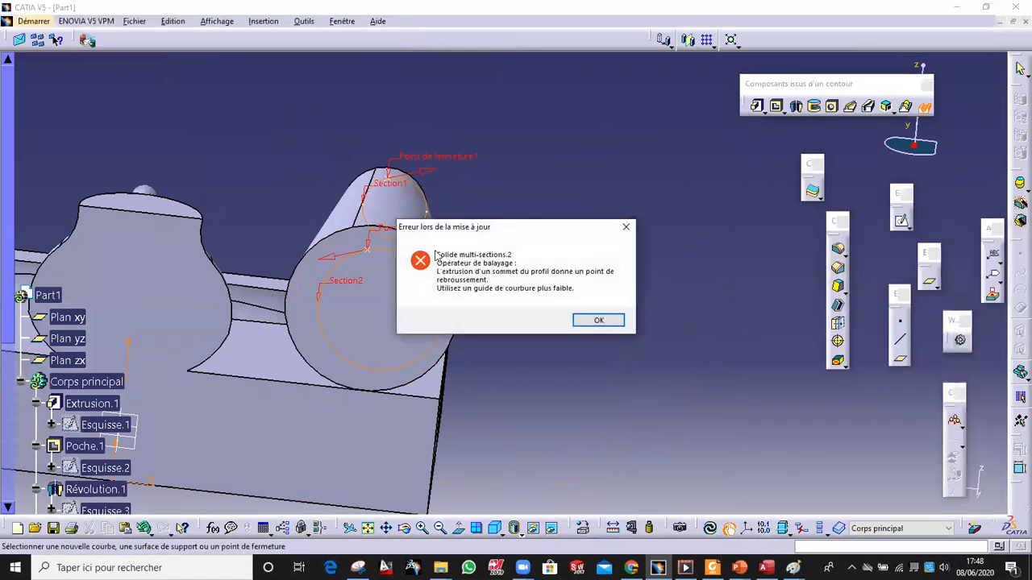
click(598, 321)
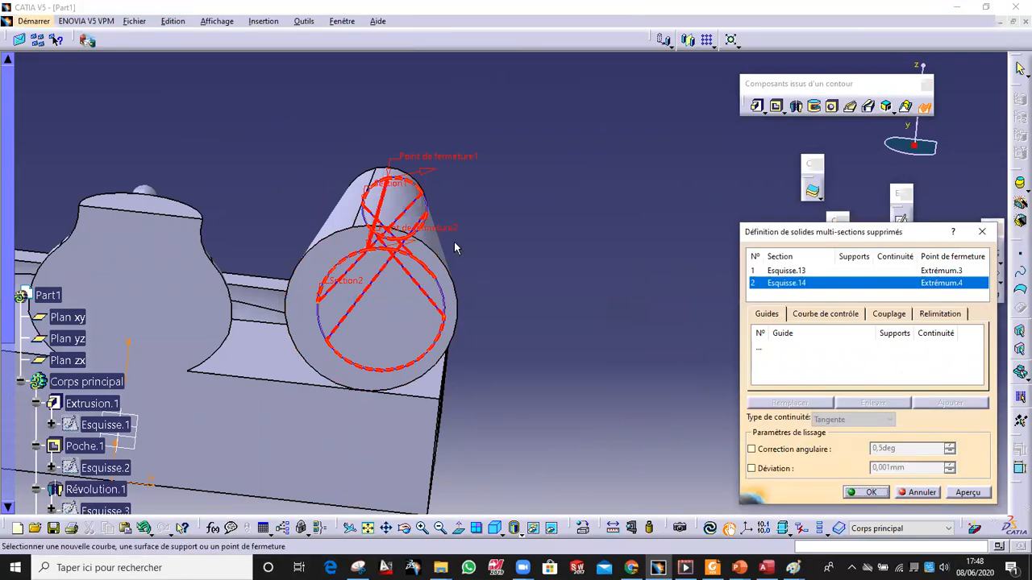
middle_drag(462, 324, 525, 384)
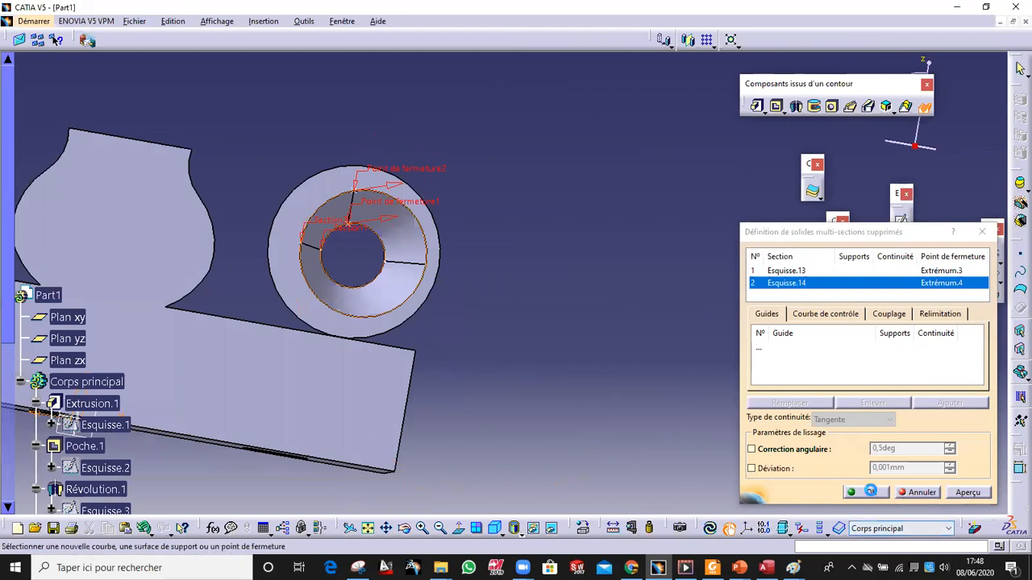
click(917, 492)
Fillet the edges of the revolved body's flat top face with a 5 mm radius
middle_drag(507, 265, 645, 407)
scroll(92, 386, down, 2)
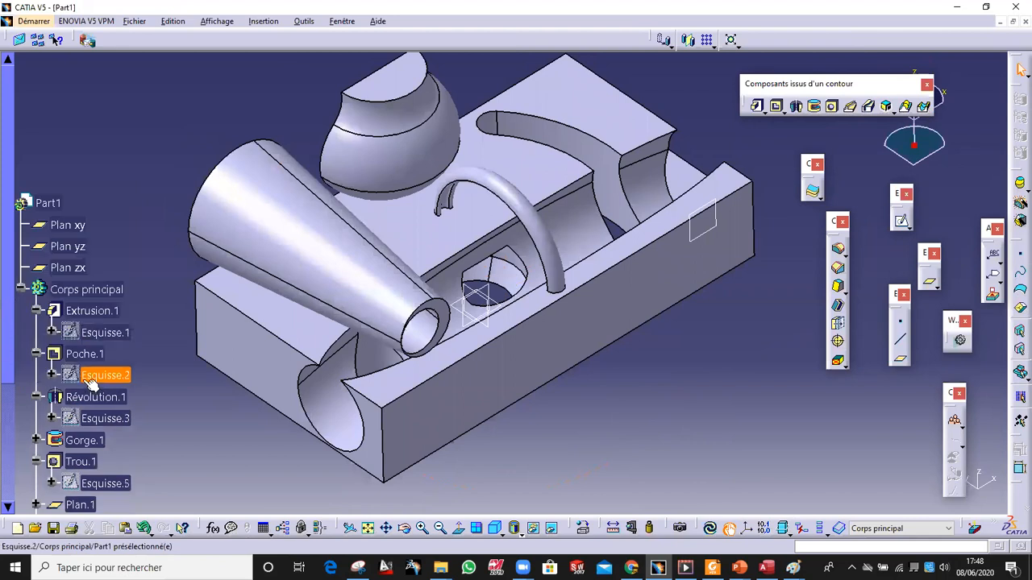
scroll(90, 385, down, 4)
middle_drag(198, 390, 191, 362)
middle_drag(525, 379, 430, 383)
middle_drag(532, 354, 796, 309)
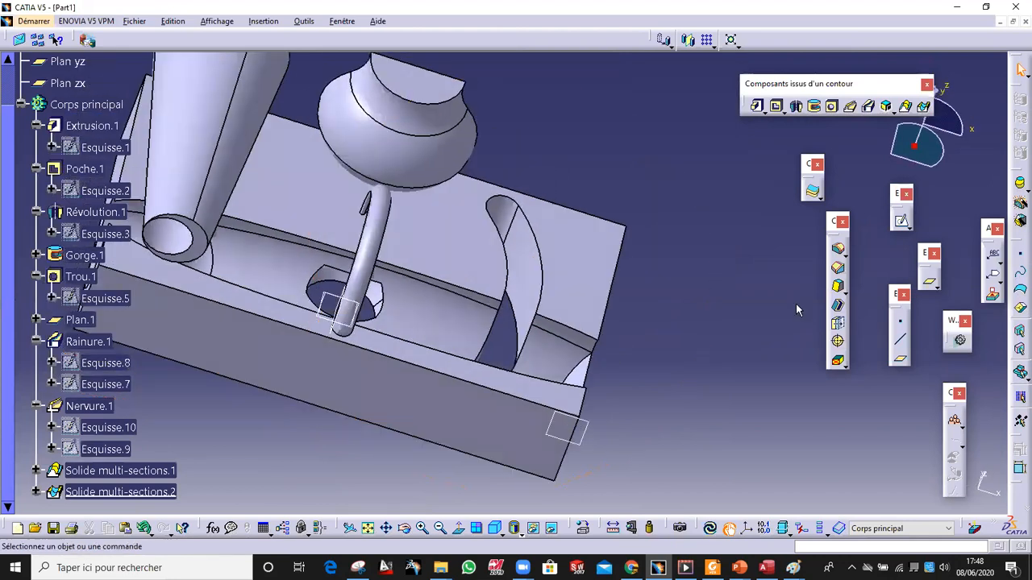
click(838, 249)
middle_drag(645, 234, 806, 242)
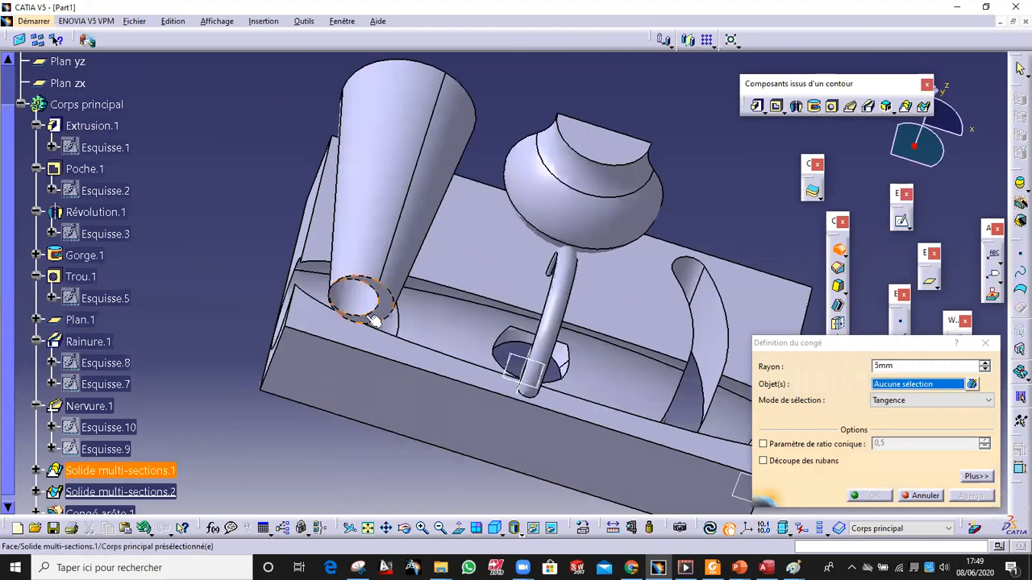
click(615, 155)
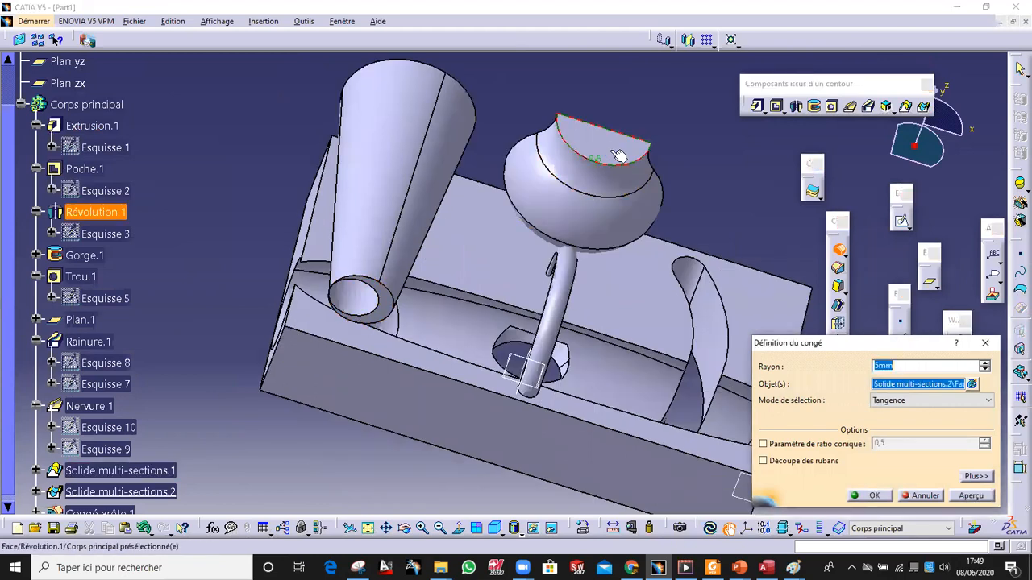
click(973, 495)
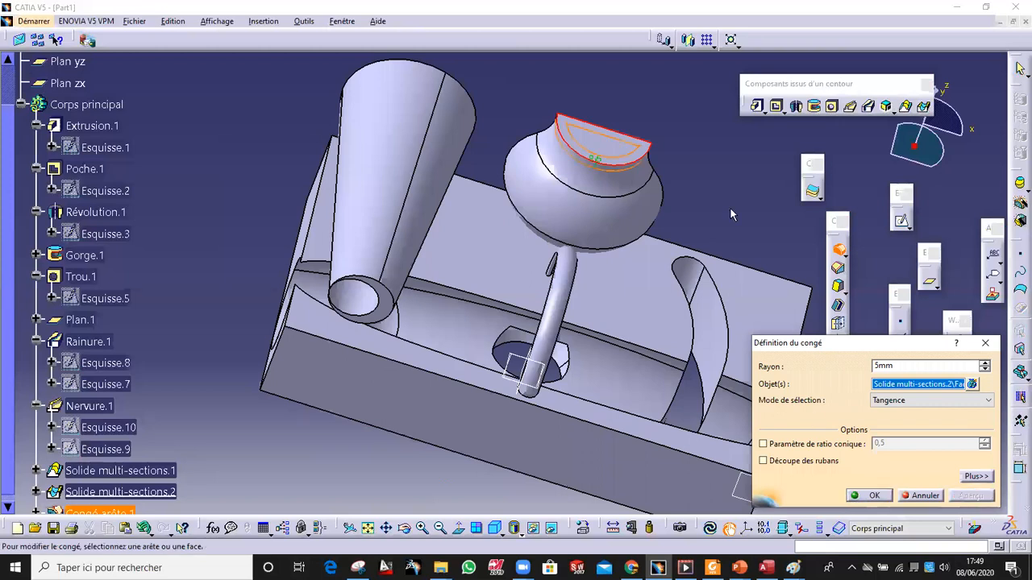
click(874, 495)
Fillet the long upper edge of the block's front side face with a 5 mm radius
middle_drag(653, 213, 566, 346)
middle_drag(643, 253, 512, 247)
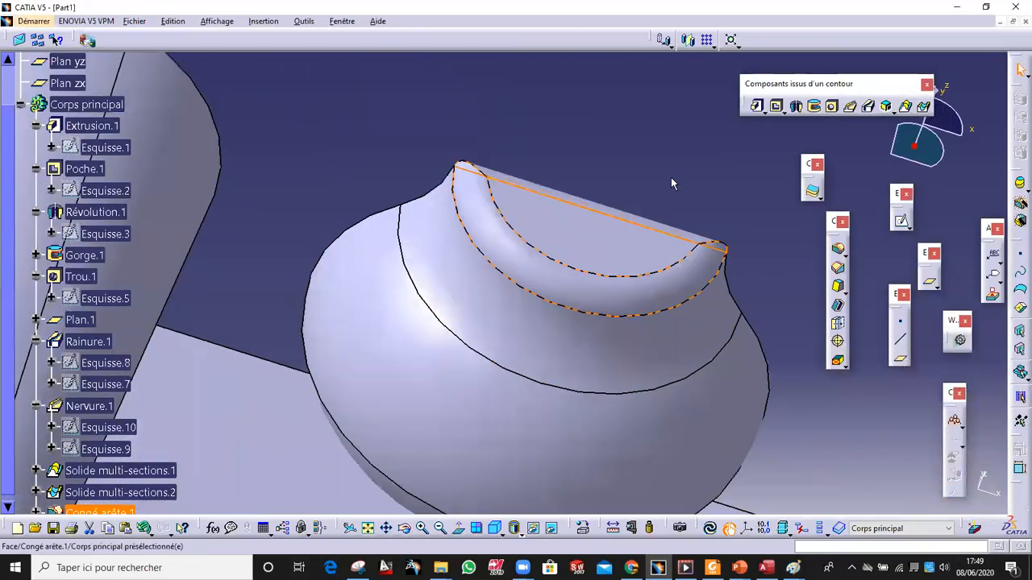
click(839, 250)
middle_drag(593, 394, 424, 212)
click(513, 414)
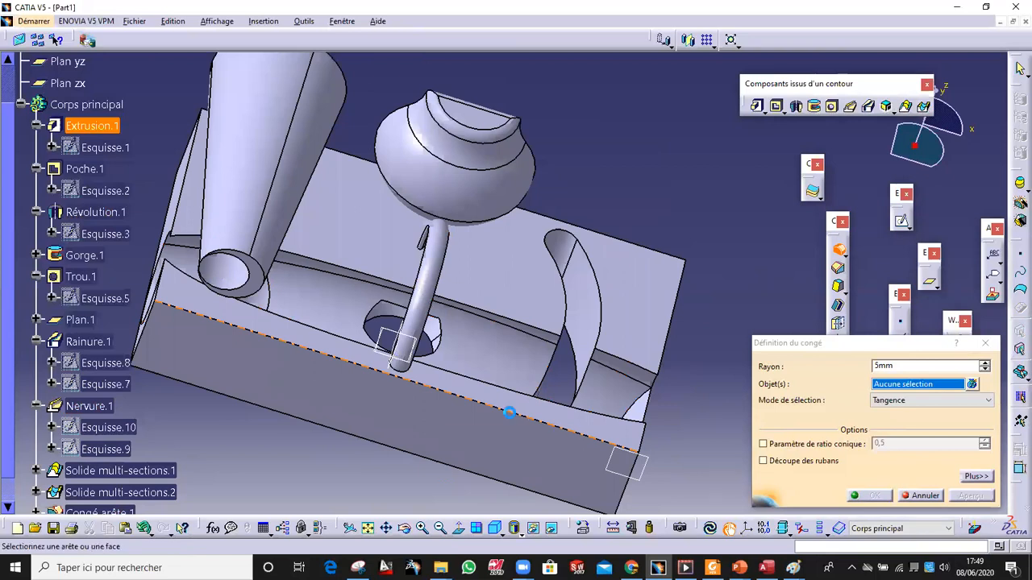
middle_drag(515, 410, 484, 371)
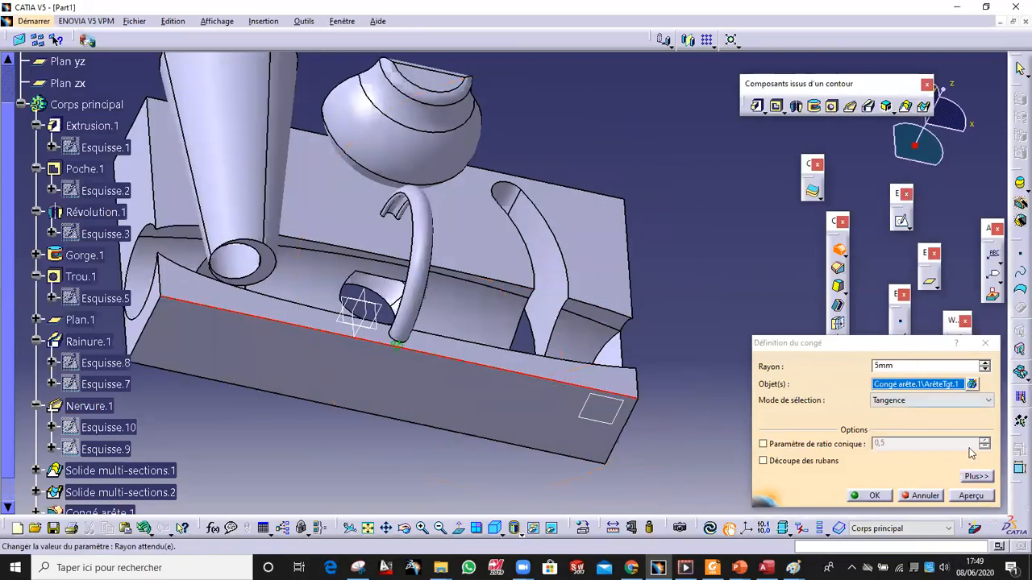
click(971, 496)
click(874, 496)
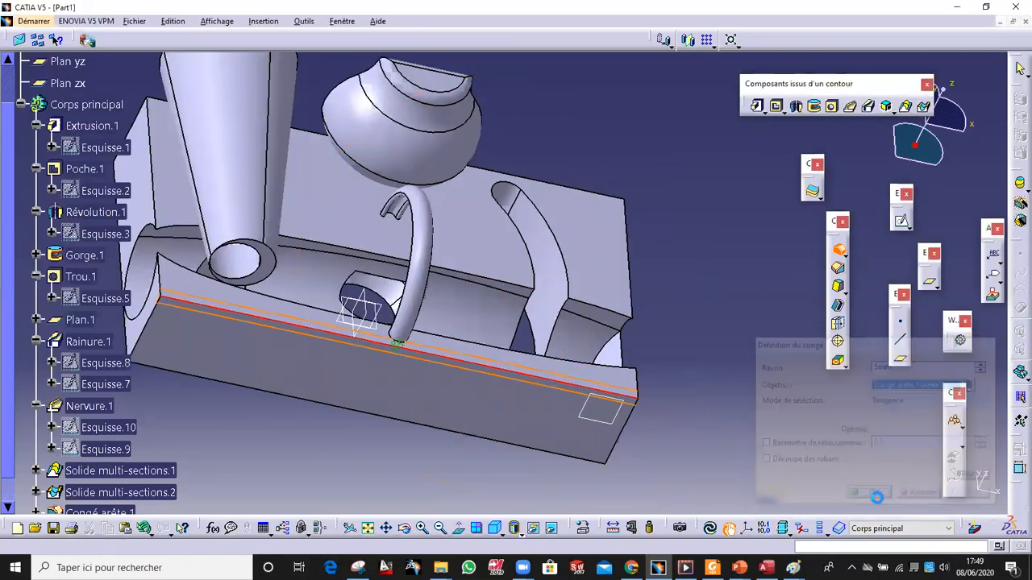
Chamfer the straight edge at the slot's open end with a 5 mm length and a 45-degree angle
middle_drag(678, 432, 827, 313)
click(838, 268)
middle_drag(721, 316, 489, 275)
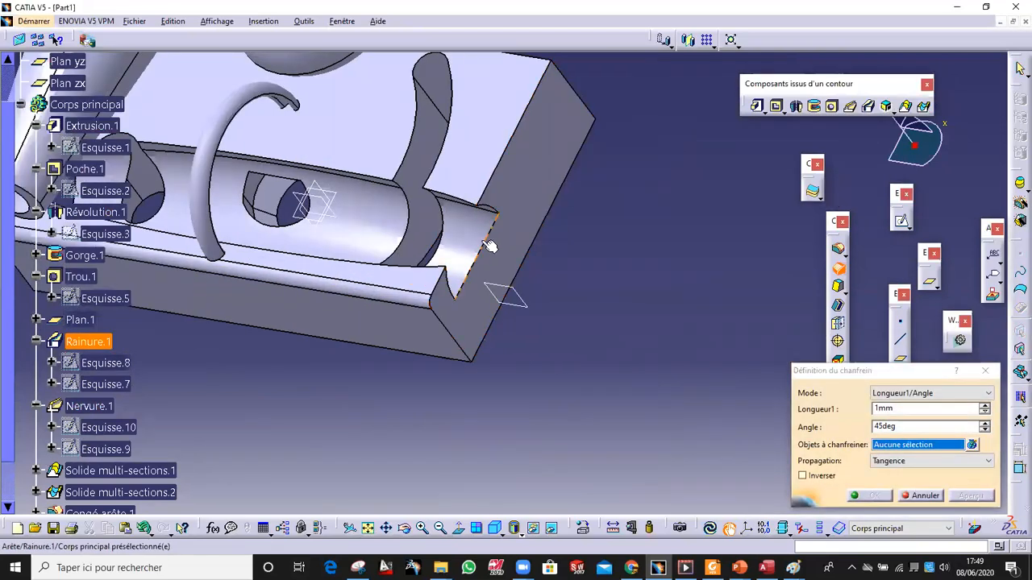
click(480, 243)
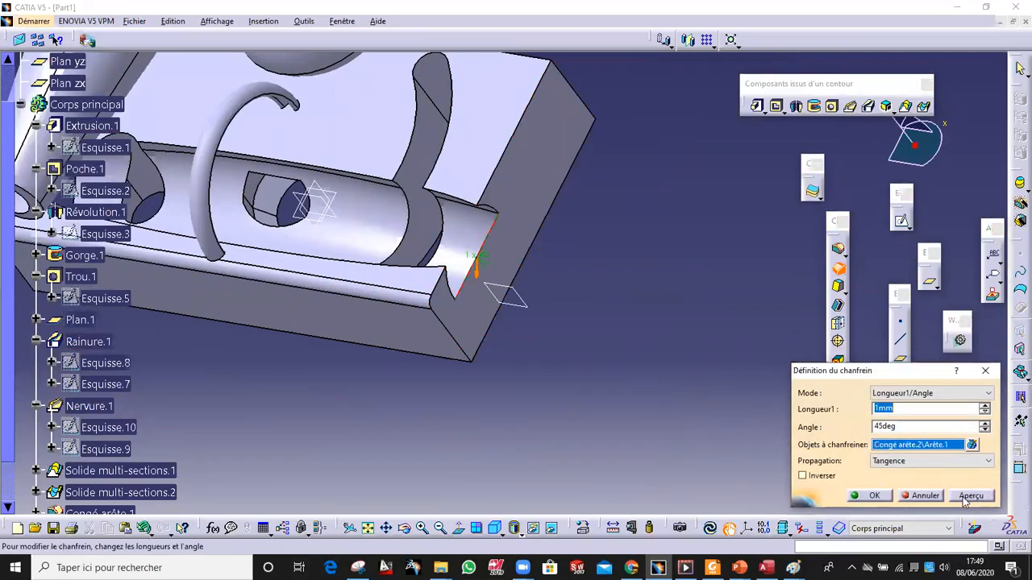
double_click(895, 410)
click(870, 496)
Chamfer the top edge of the block's end face beside the slot with a 5 mm length, editing the angle
middle_drag(524, 336, 376, 252)
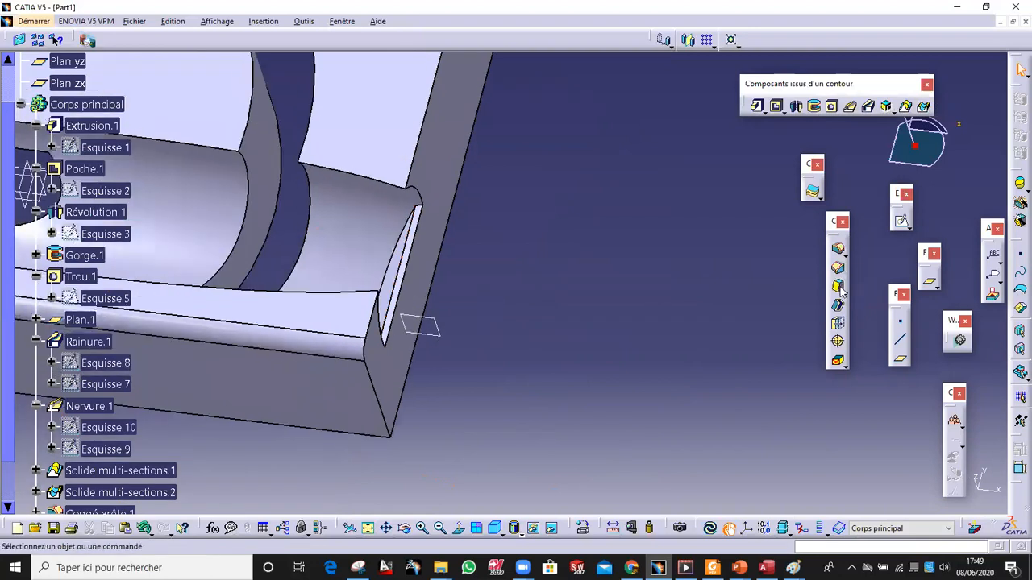
click(839, 269)
middle_drag(509, 212, 558, 424)
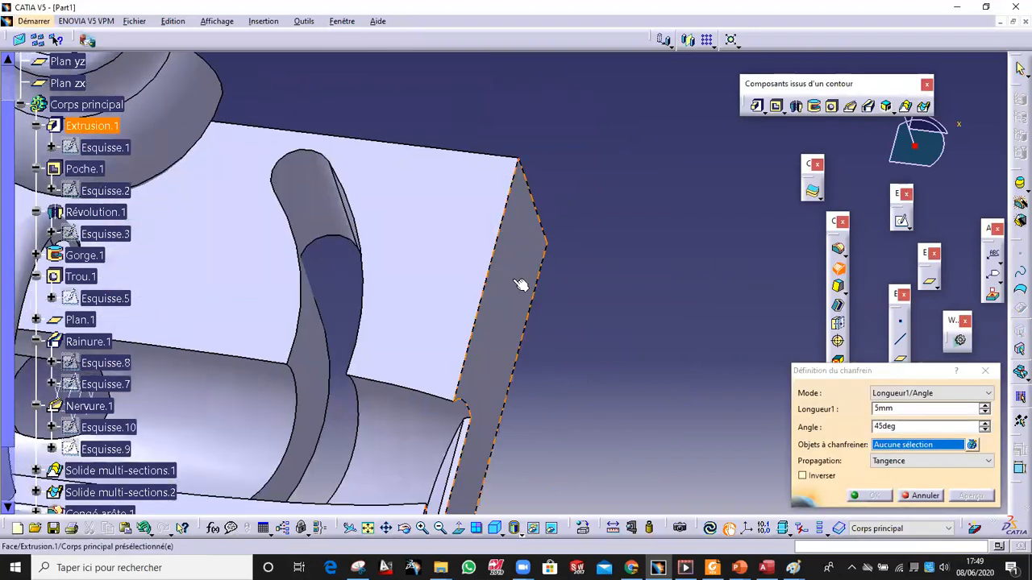
click(489, 262)
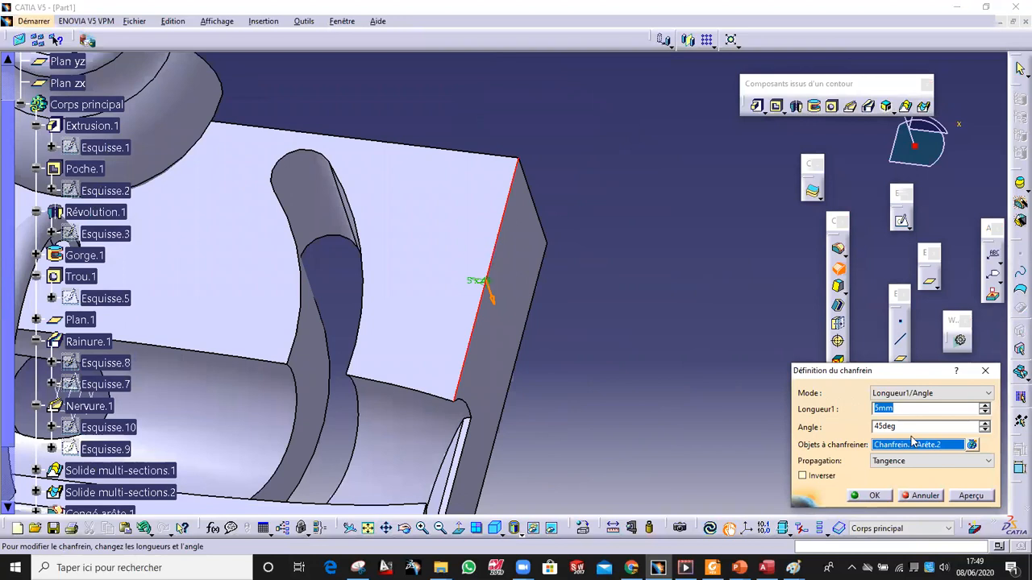
double_click(897, 426)
drag(799, 404, 777, 412)
click(874, 495)
click(622, 134)
Sketch a circle of about 10 mm radius near the cone end of the block's long front face and exit the sketch
middle_drag(473, 386, 860, 293)
middle_drag(687, 240, 527, 495)
middle_drag(578, 430, 379, 404)
click(379, 403)
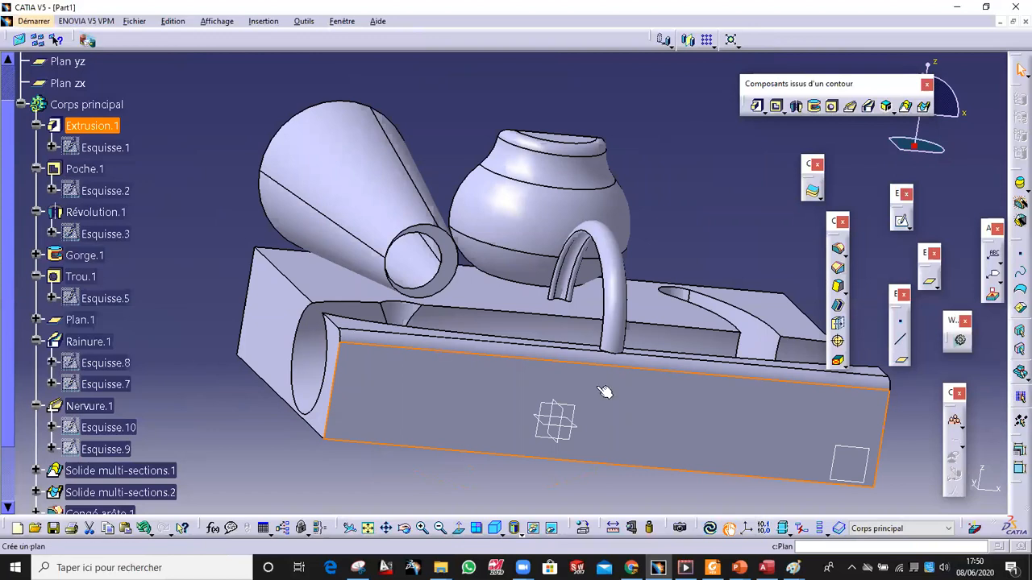
click(900, 219)
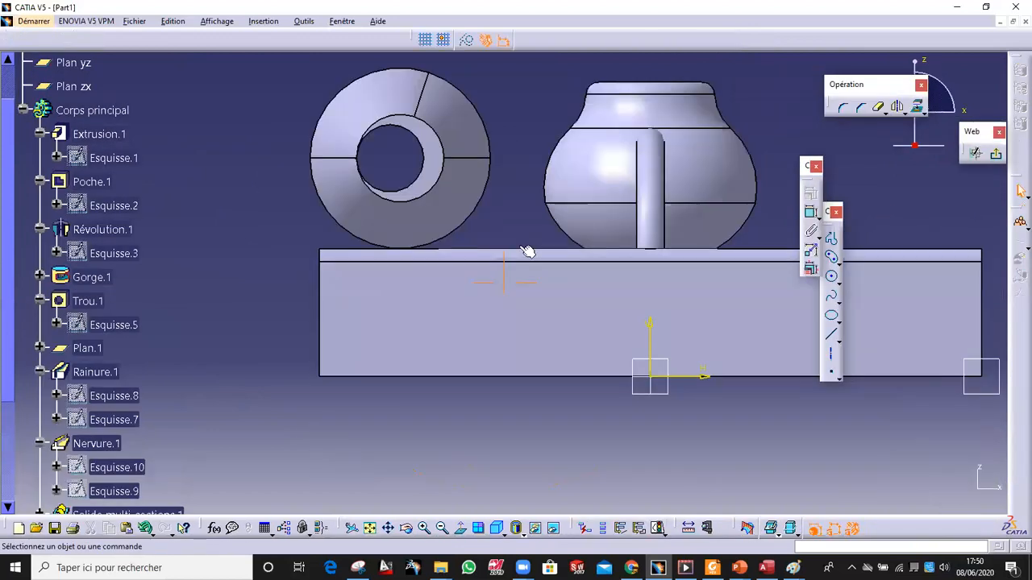
click(831, 277)
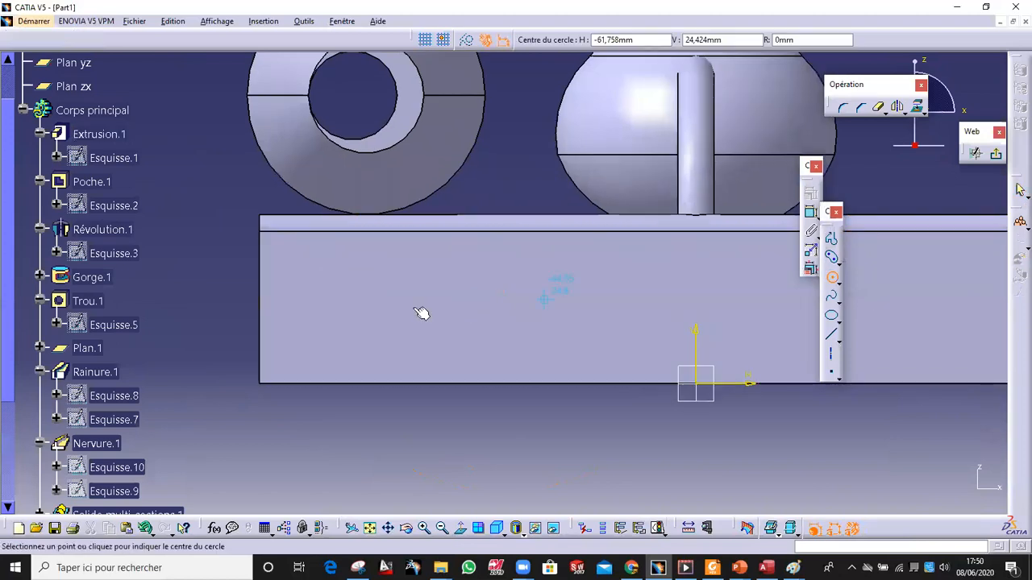
click(355, 301)
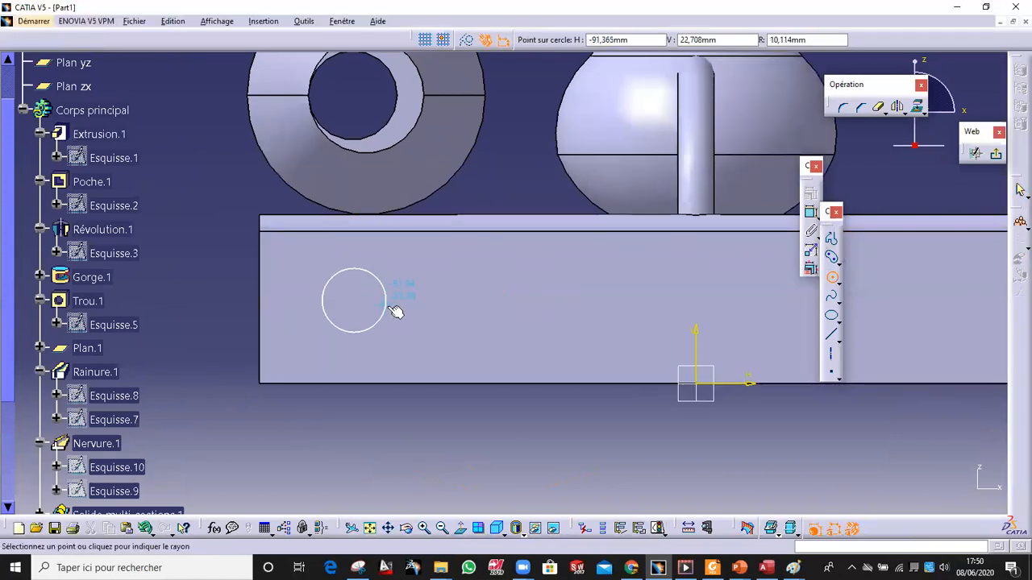
click(388, 304)
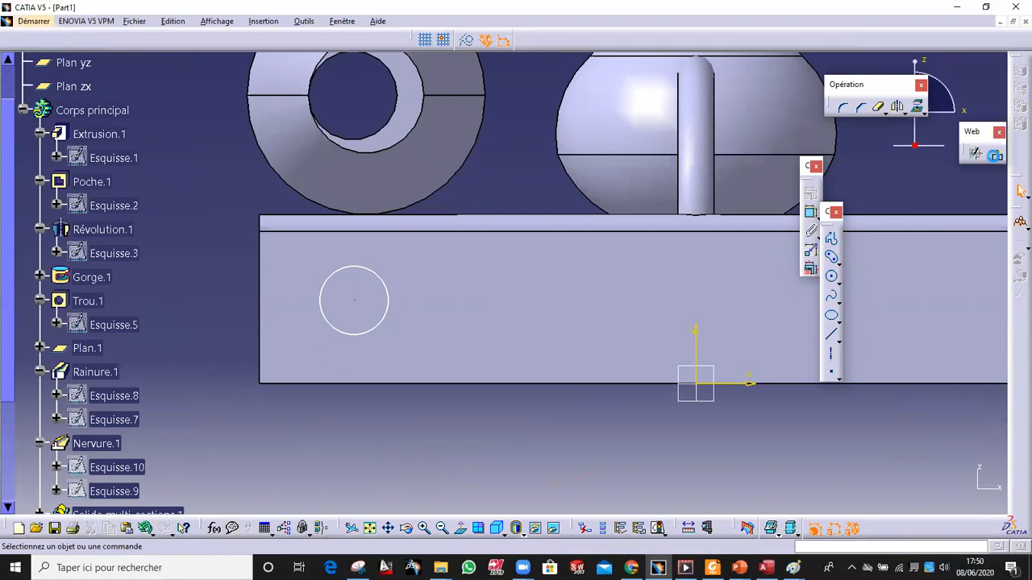
click(1020, 190)
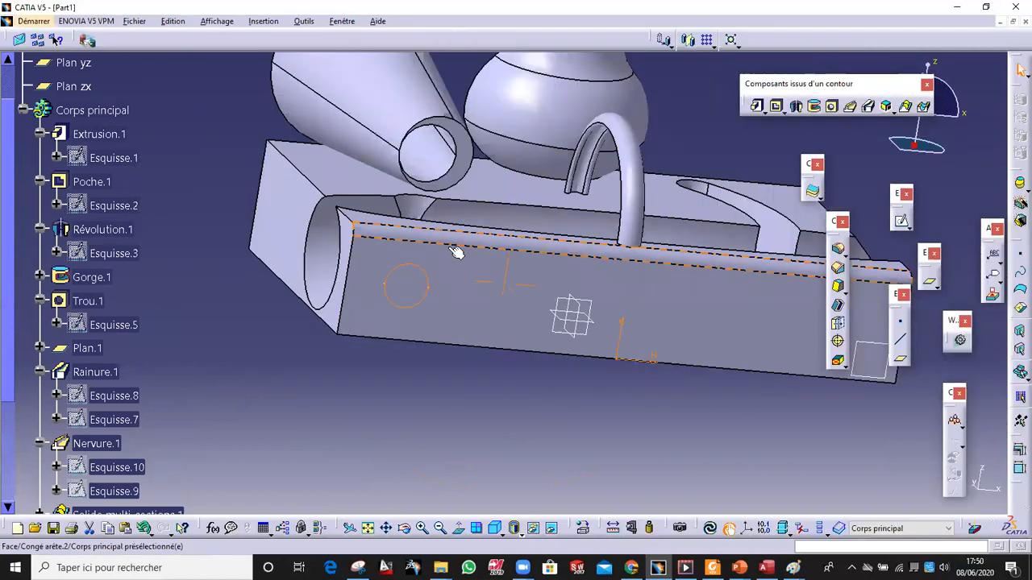
Cut the sketched circle into the block as a pocket limited up to the next surface (Jusqu'au suivant)
click(776, 105)
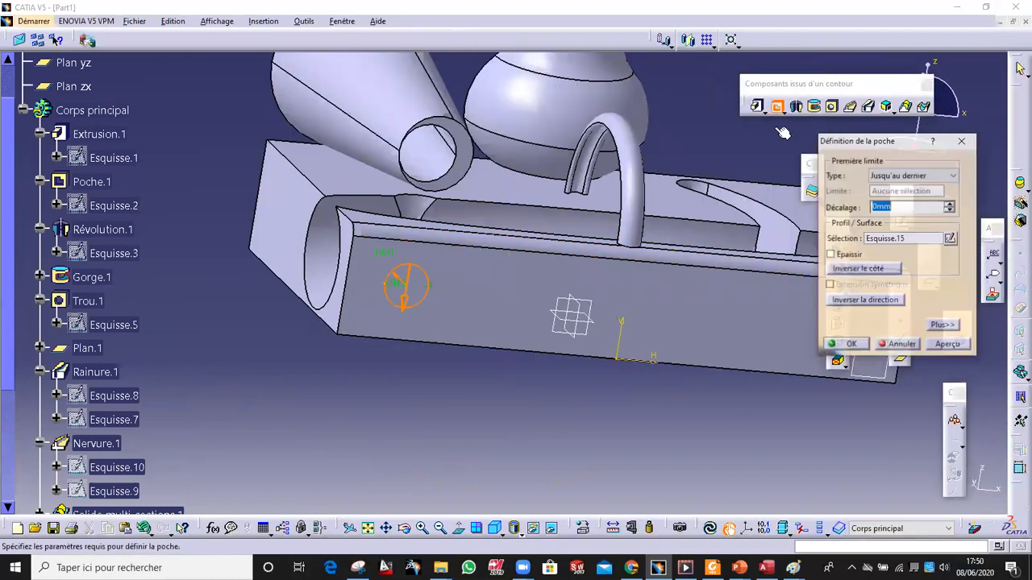
middle_drag(401, 324, 610, 349)
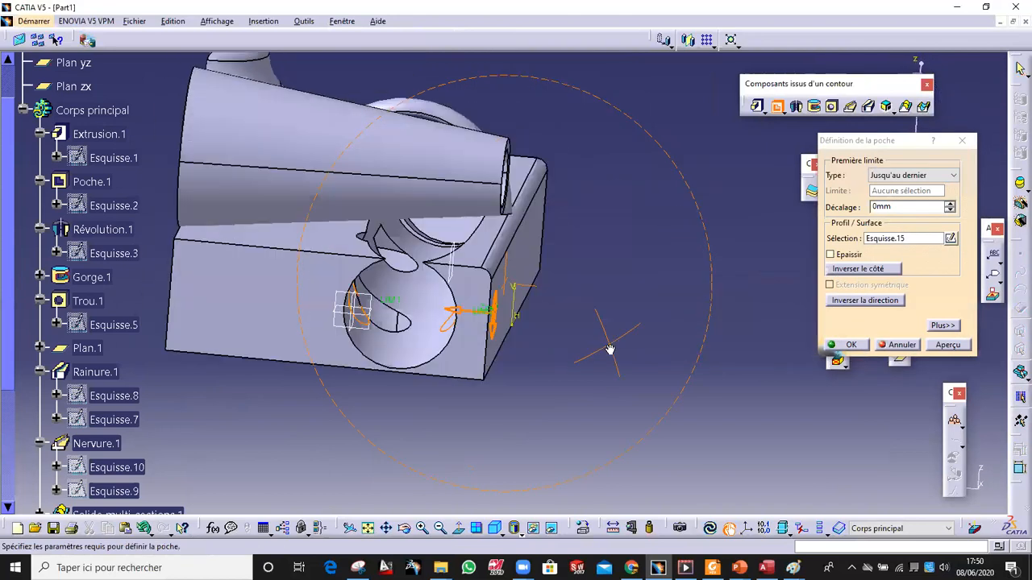
click(919, 175)
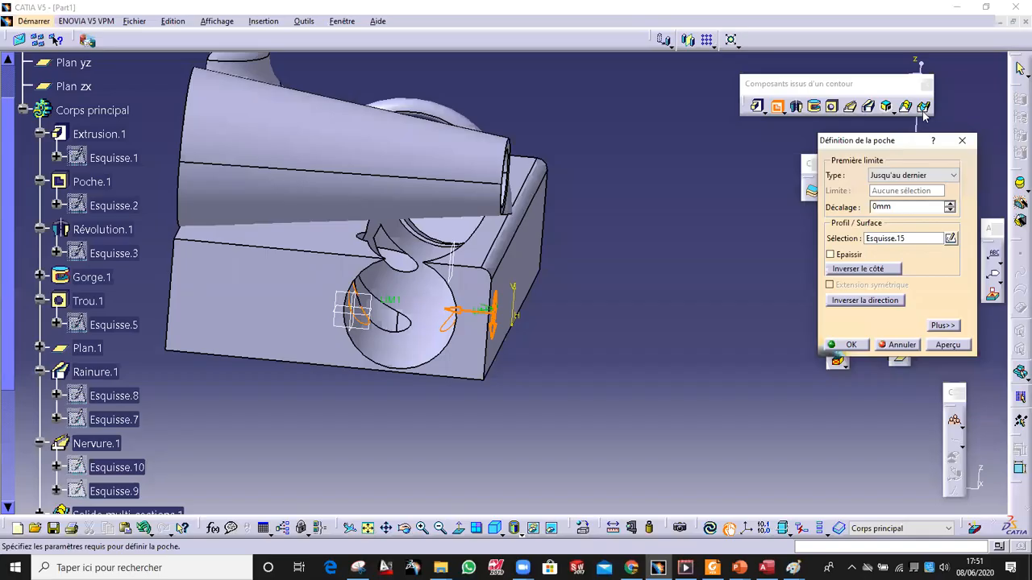
click(943, 183)
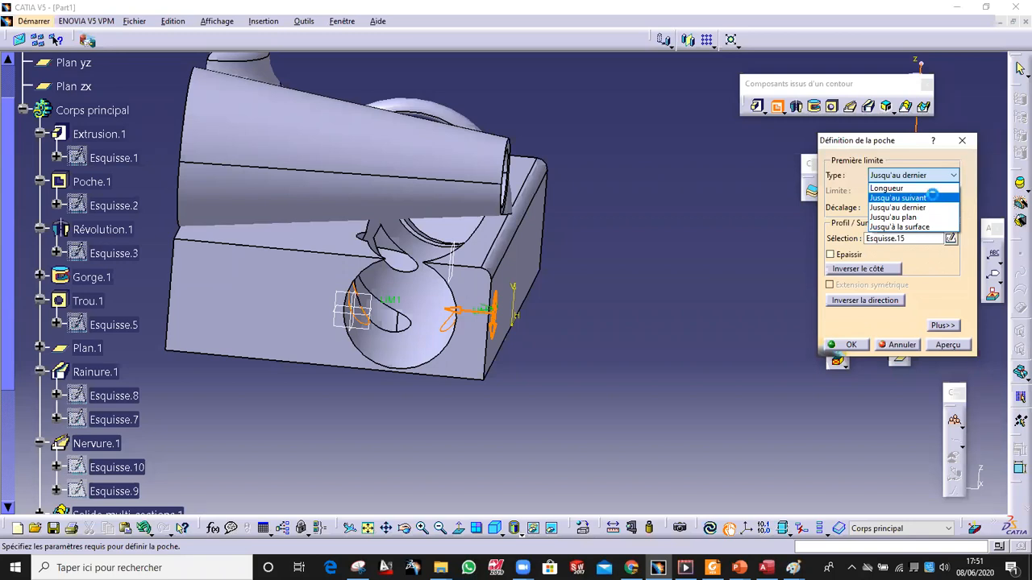
click(931, 194)
middle_drag(560, 288, 590, 313)
middle_drag(513, 321, 623, 321)
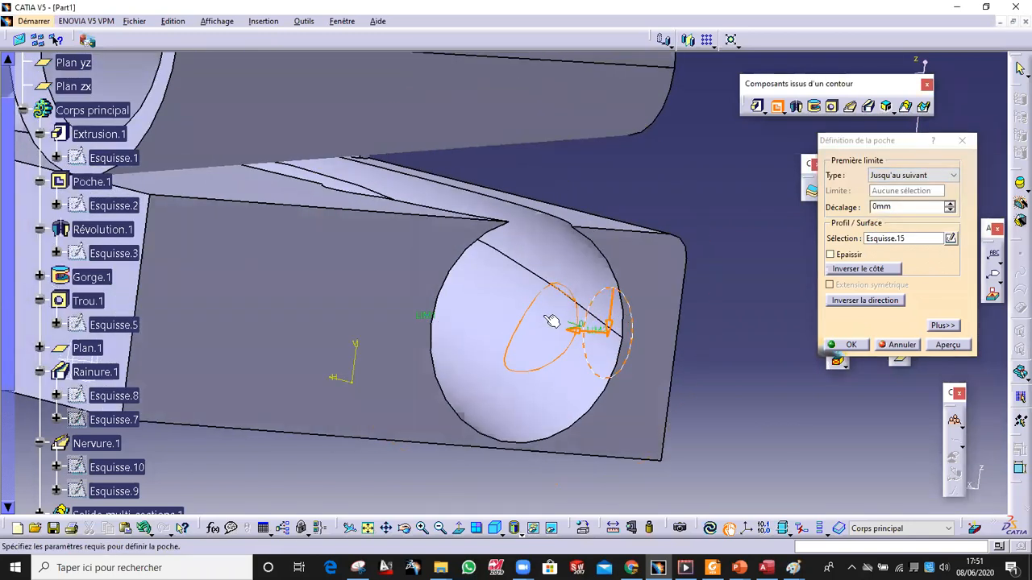
middle_drag(539, 329, 556, 310)
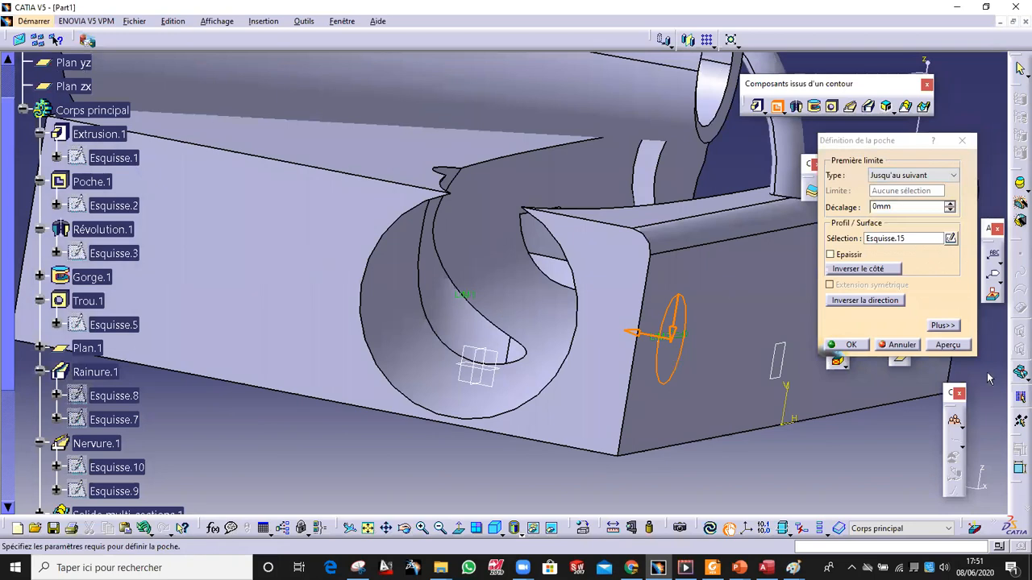
click(956, 345)
click(846, 345)
Start a rectangular pattern with the round pocket on the block's long front face as the component to copy
middle_drag(553, 311, 651, 345)
click(709, 292)
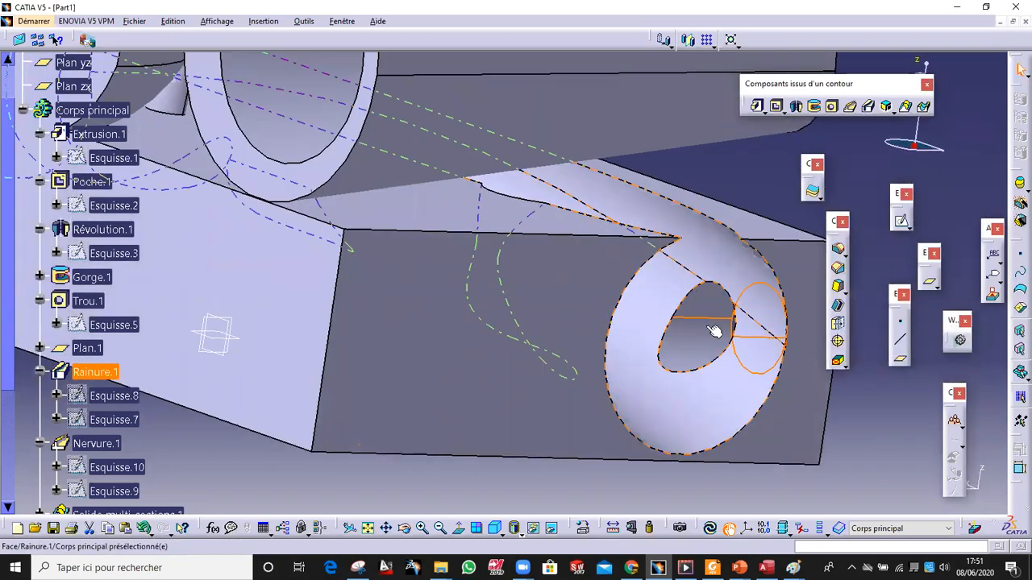
middle_drag(691, 304, 295, 299)
scroll(55, 286, down, 5)
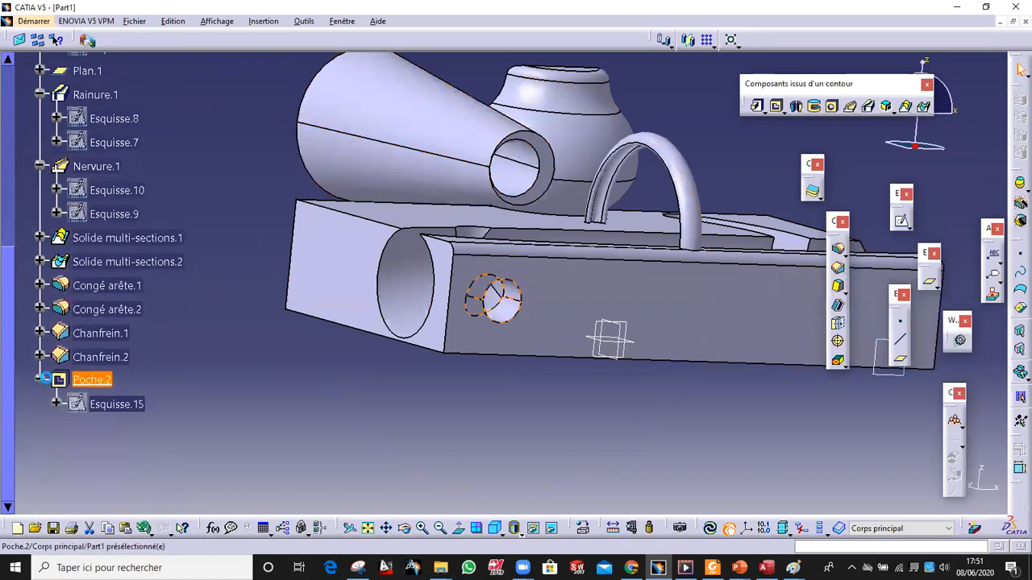
click(40, 378)
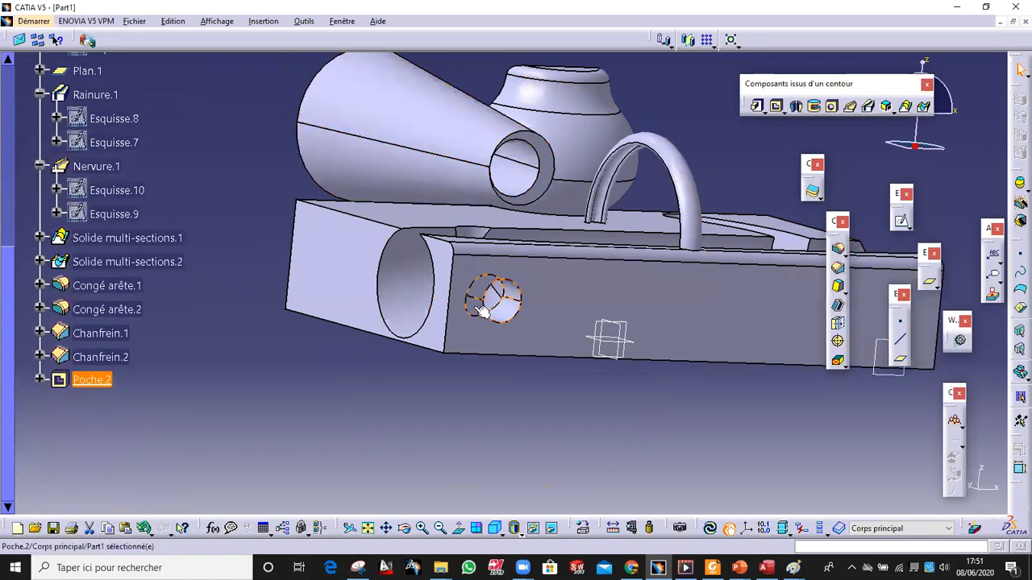
click(713, 46)
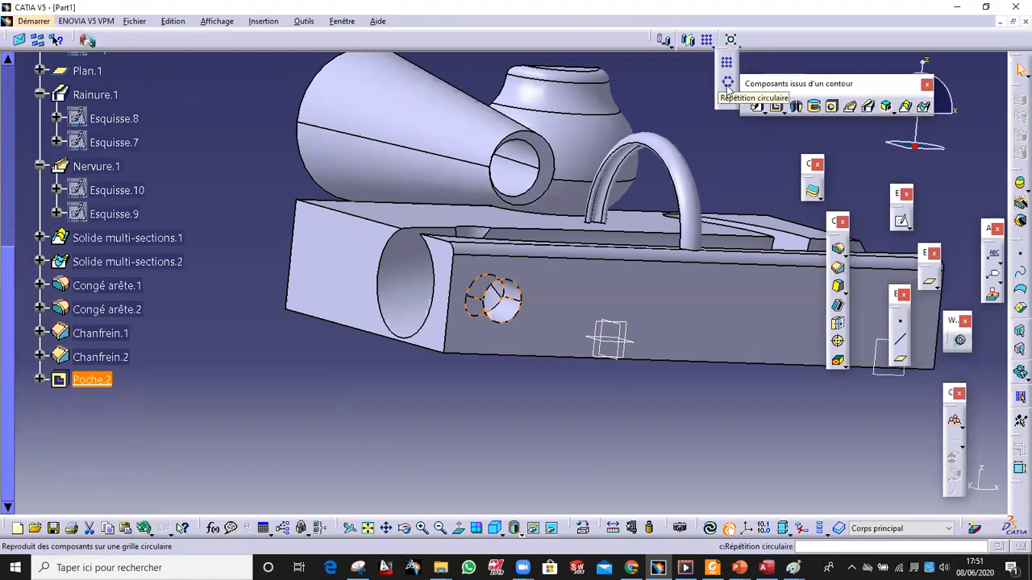
click(728, 67)
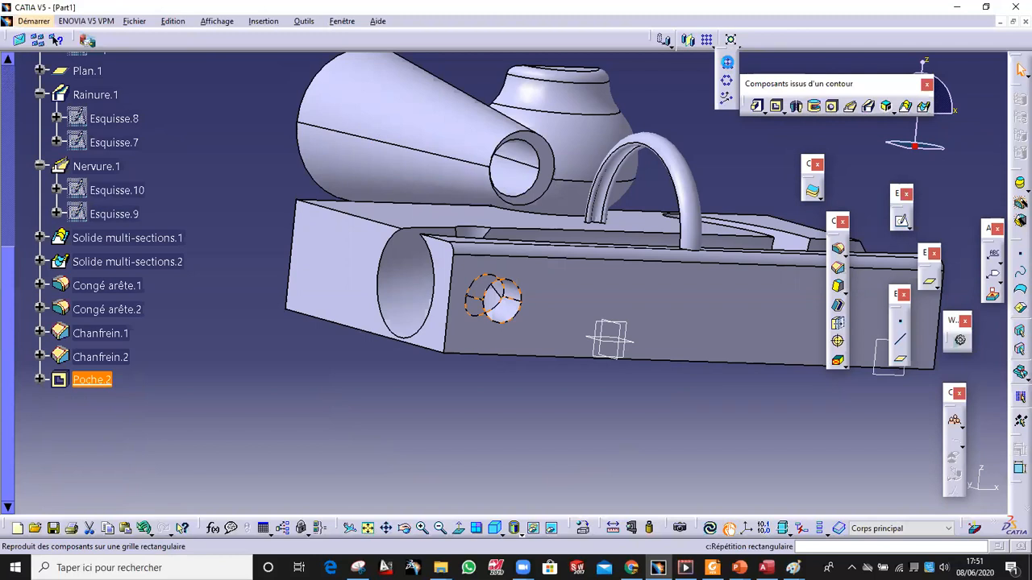
middle_drag(673, 122, 659, 168)
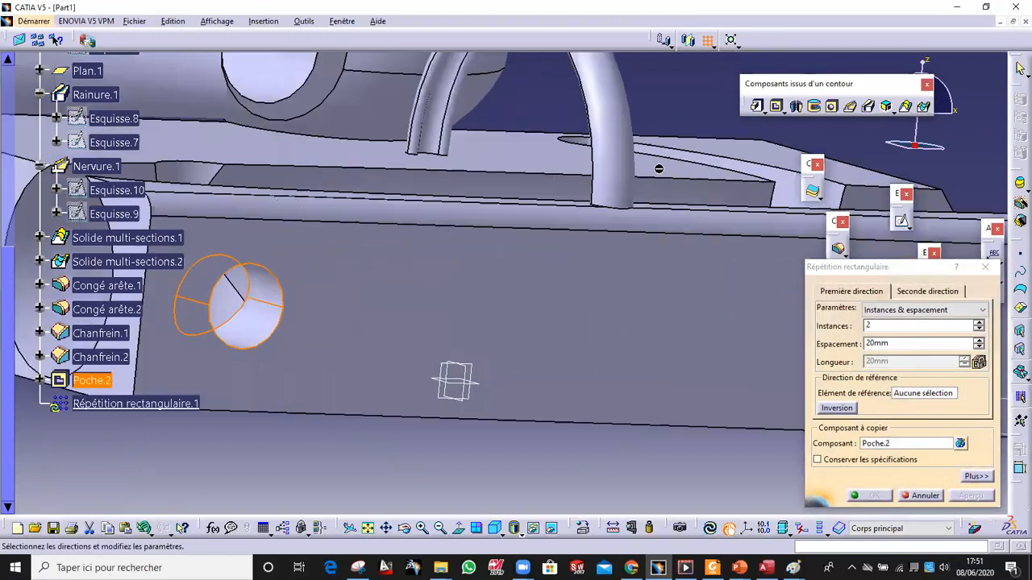
Try the Instances & longueur and Espacement & longueur parameter modes, then use Instances & longueur with 6 instances
click(913, 314)
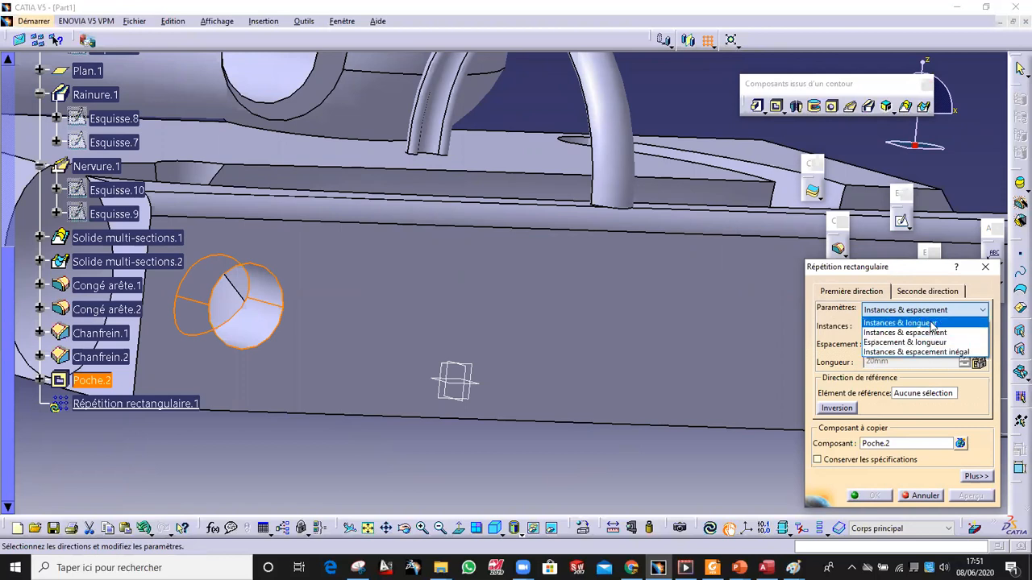
click(931, 323)
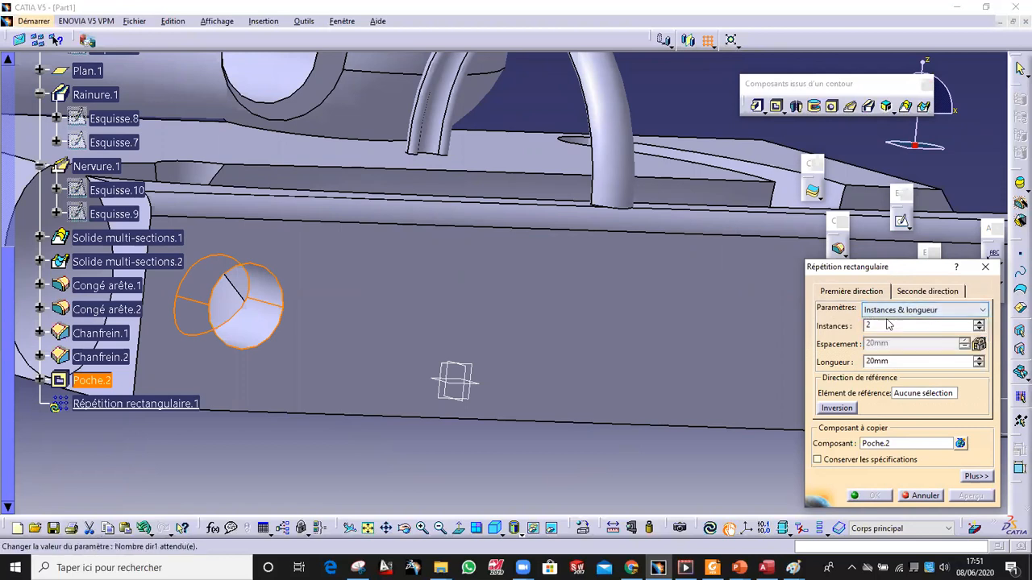
click(901, 311)
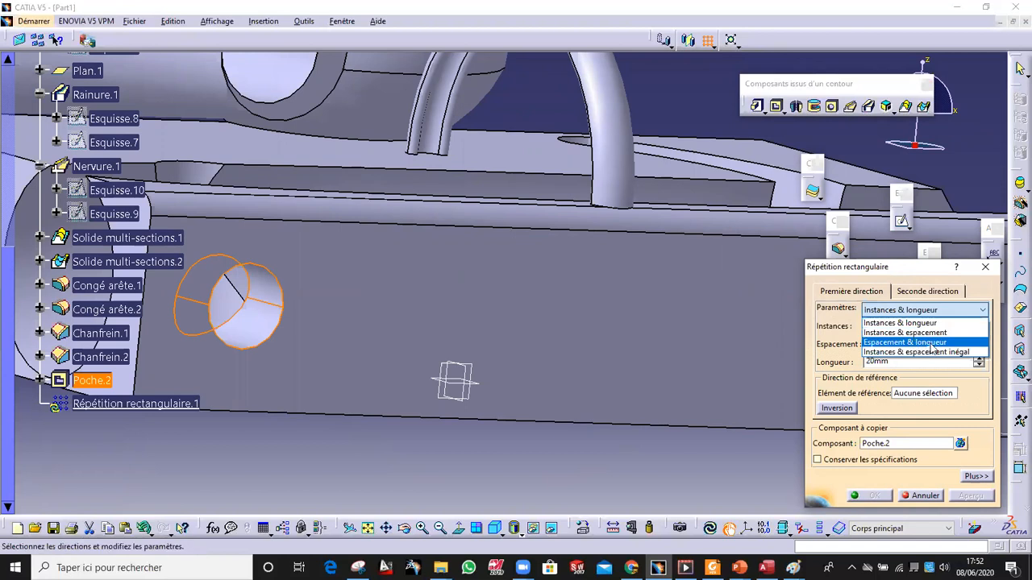
click(933, 343)
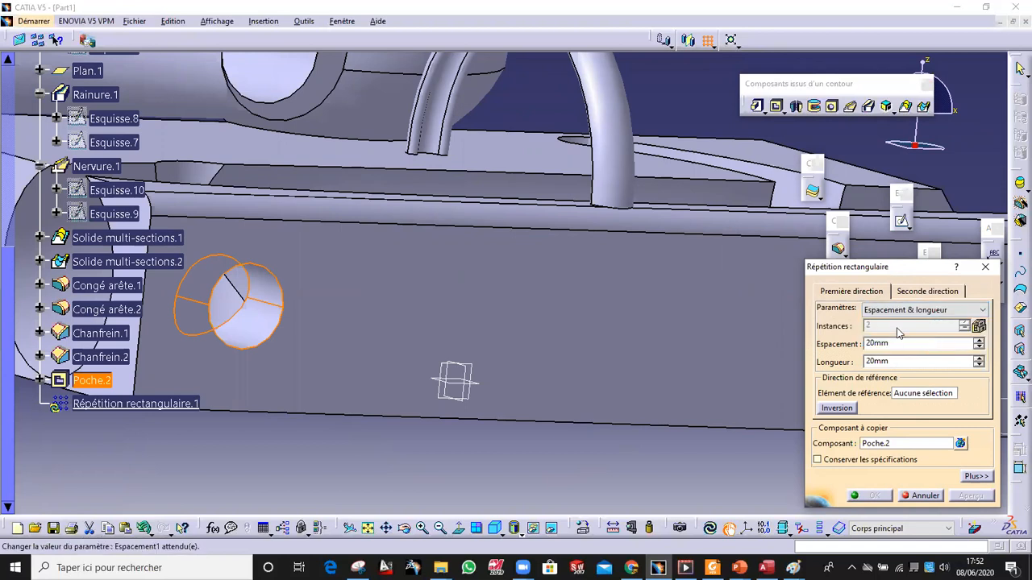
click(923, 313)
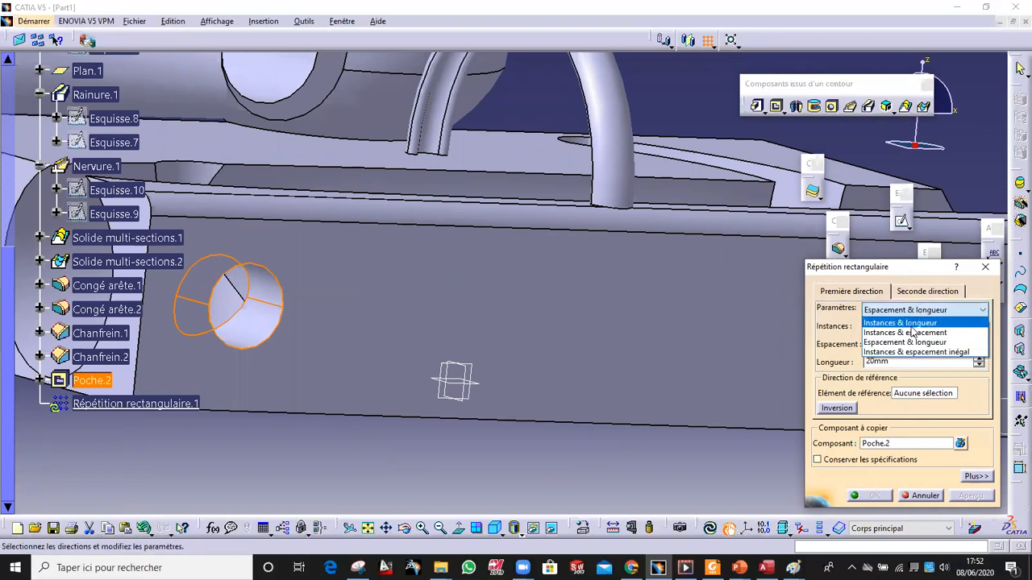
click(937, 323)
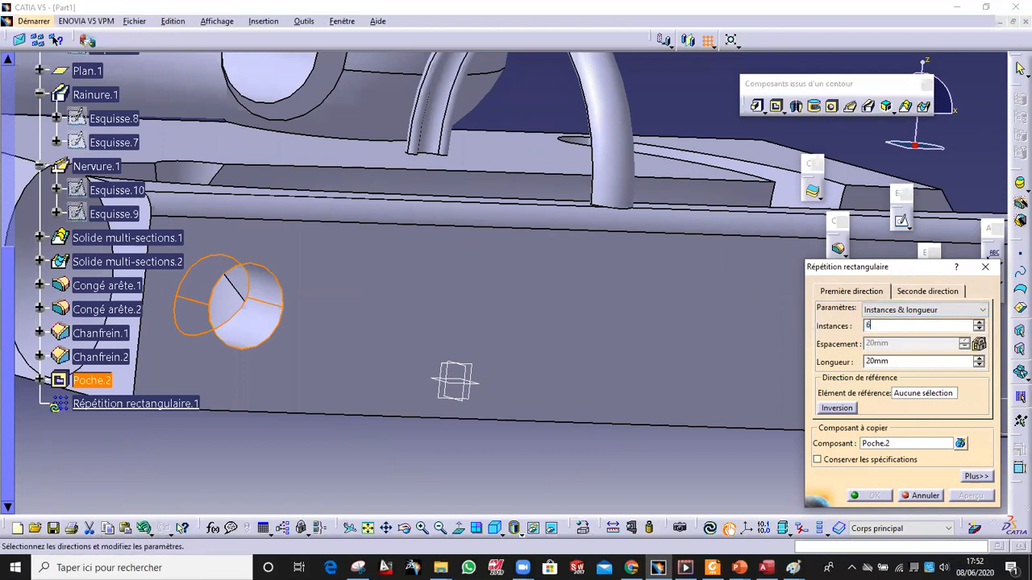
Use the long lower edge of the block's front face as the pattern's reference direction
click(915, 399)
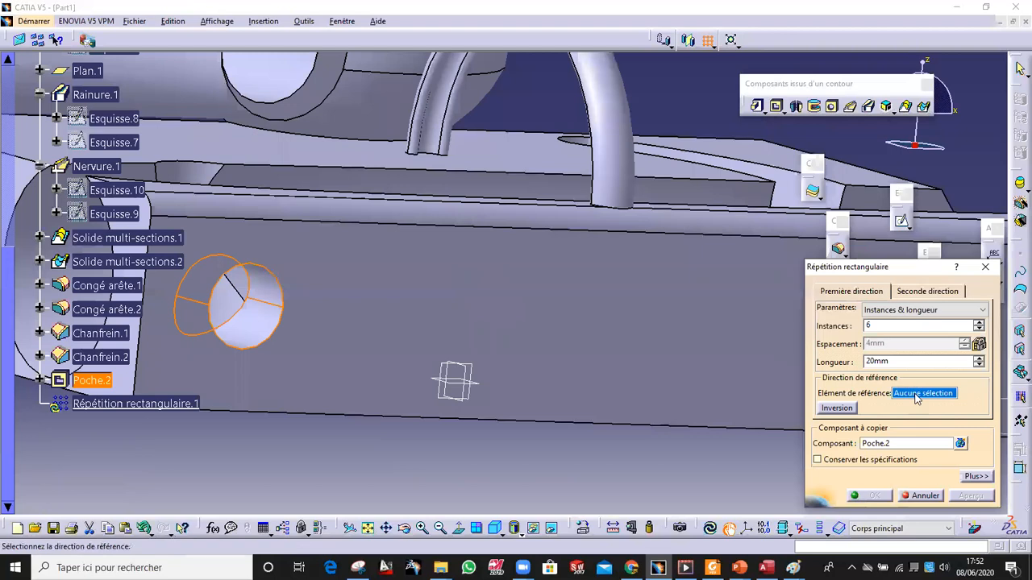
middle_drag(603, 341, 590, 276)
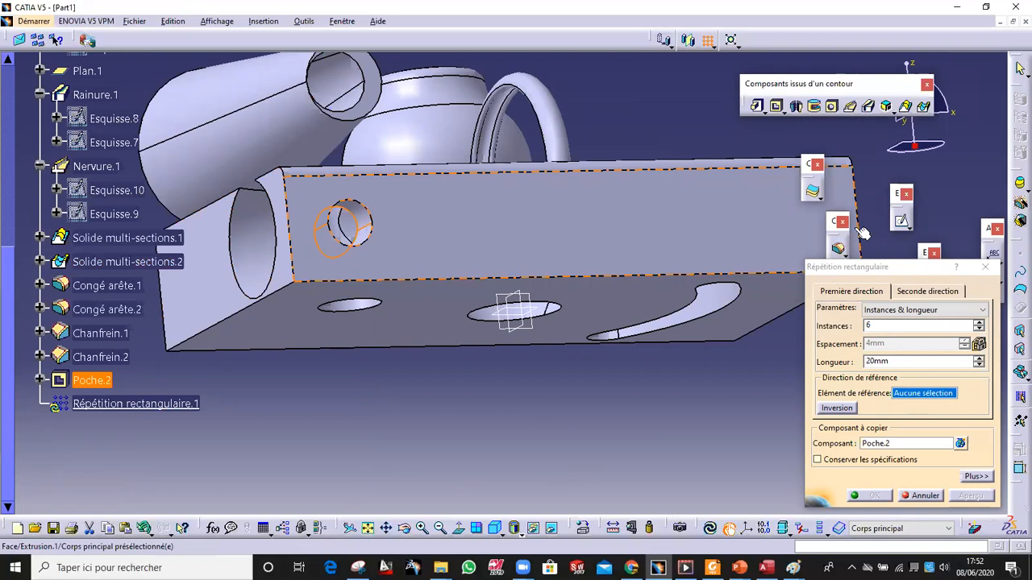
middle_drag(506, 127, 524, 151)
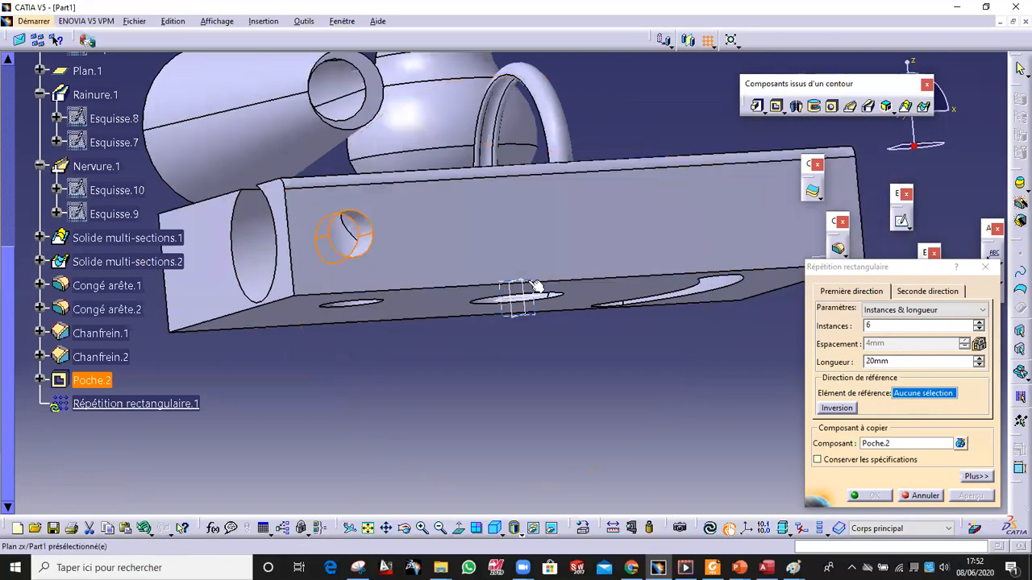
click(577, 280)
ctrl+middle_drag(426, 266, 424, 229)
Increase the pattern's total length to 52 mm
click(979, 358)
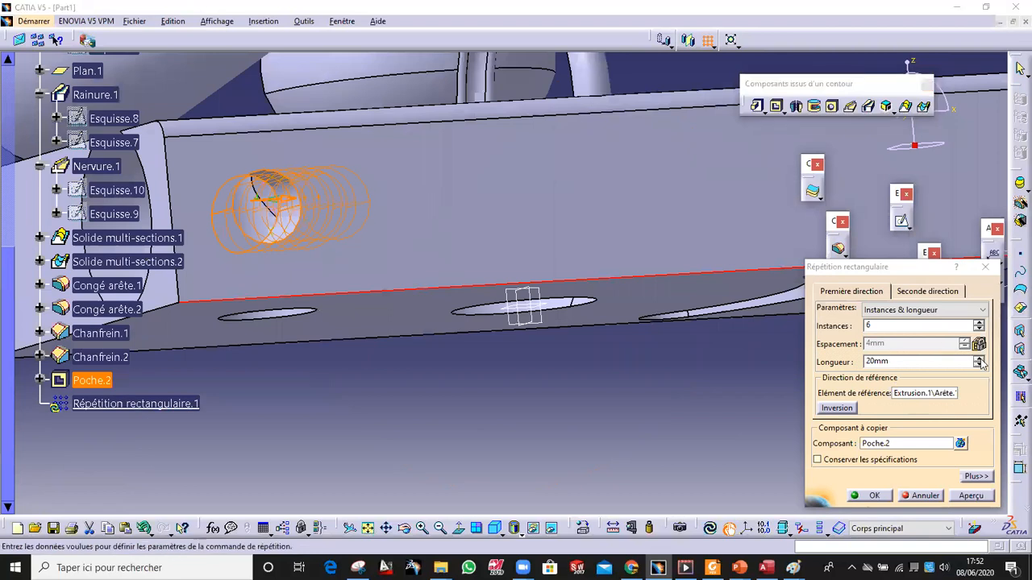
click(979, 359)
click(980, 360)
click(980, 359)
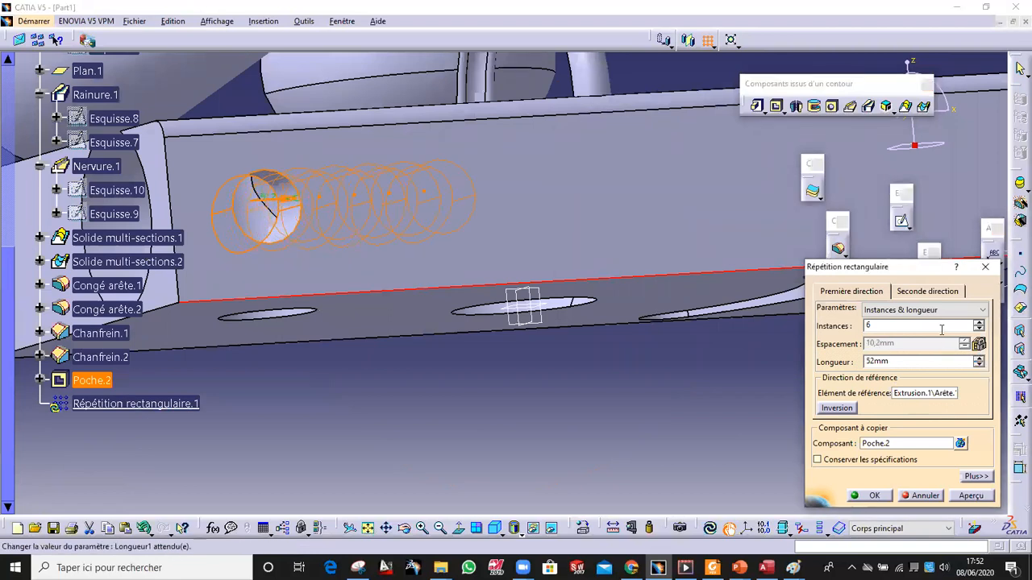
Switch the pattern parameters to Instances & espacement and set the spacing to 50,4 mm
click(927, 310)
click(916, 335)
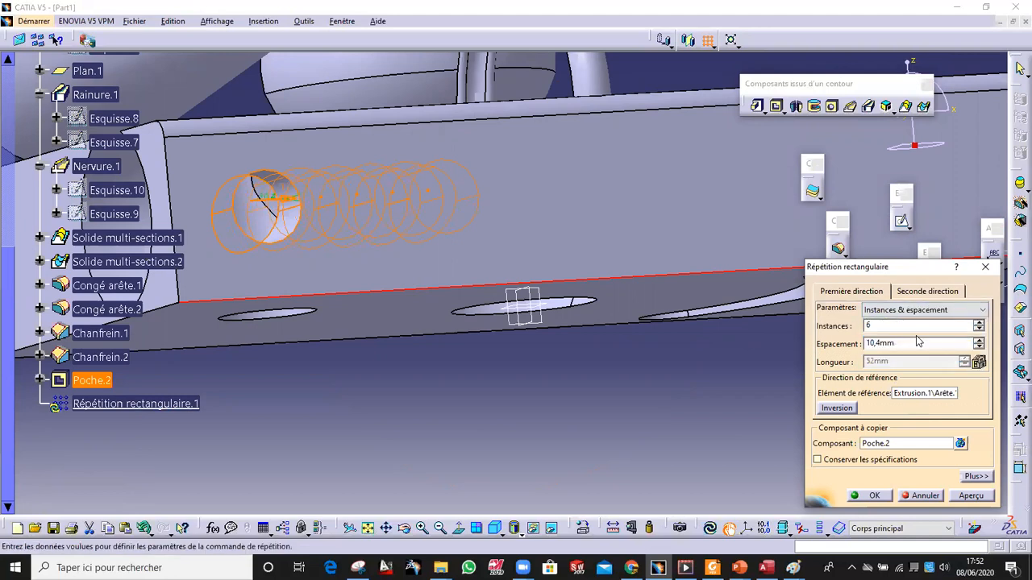
click(979, 341)
click(979, 341)
drag(979, 341, 978, 341)
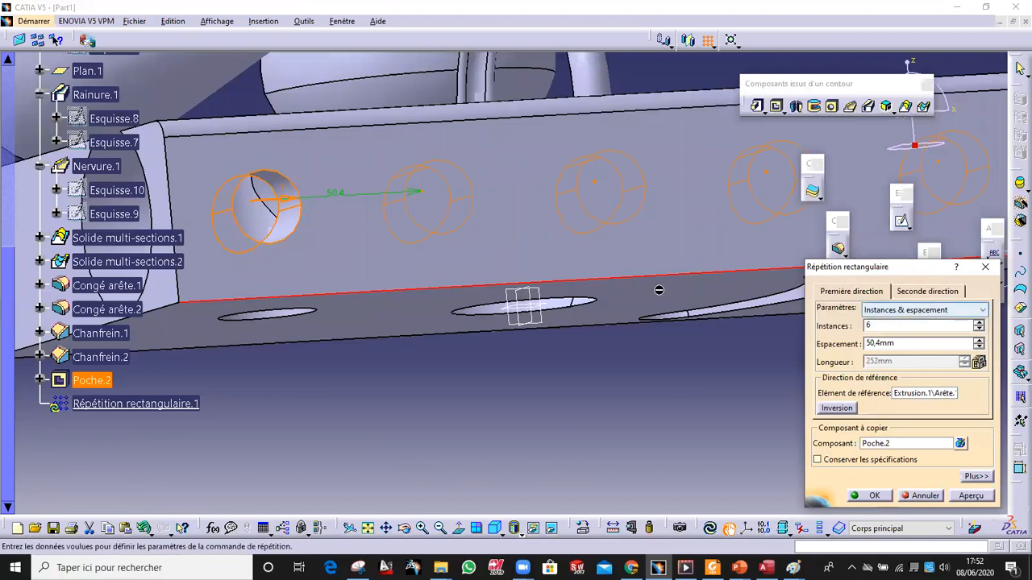
Reduce the pattern to 5 instances so all holes fit on the front face, and create it
ctrl+middle_drag(491, 239, 364, 286)
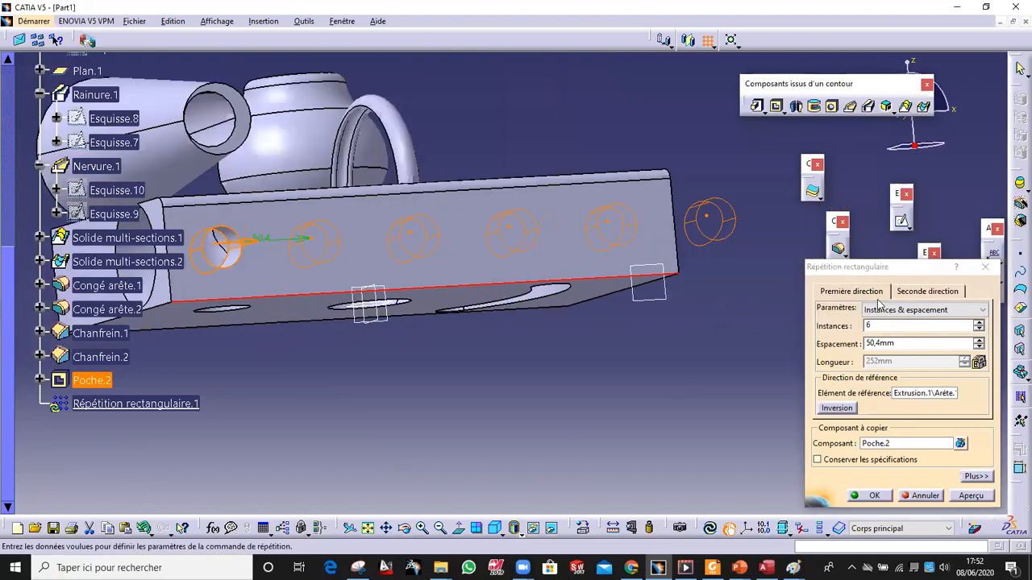
click(979, 329)
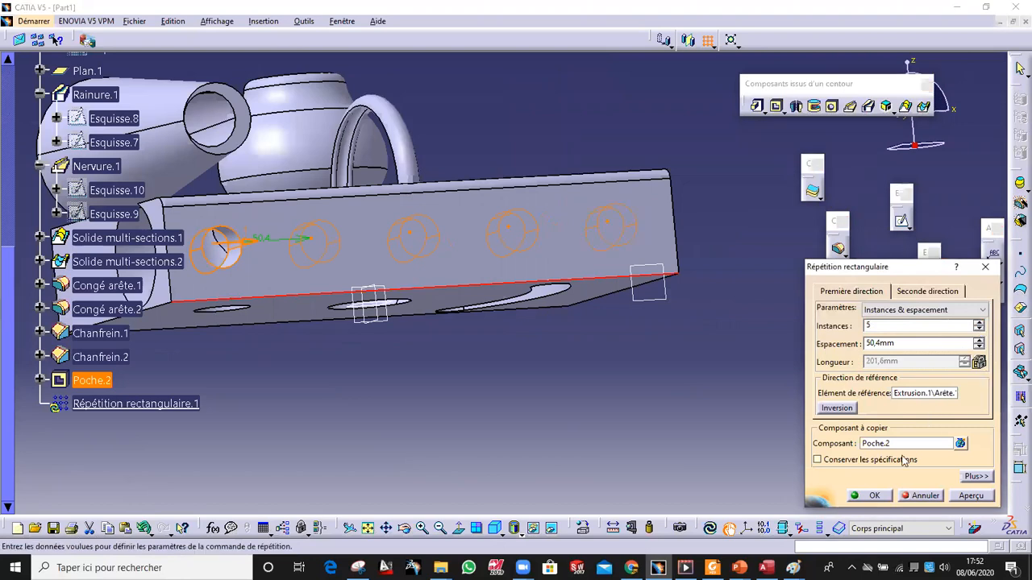
click(878, 497)
Examine the row of patterned holes and the rib on the block from several angles
middle_drag(580, 345, 535, 293)
right_click(516, 274)
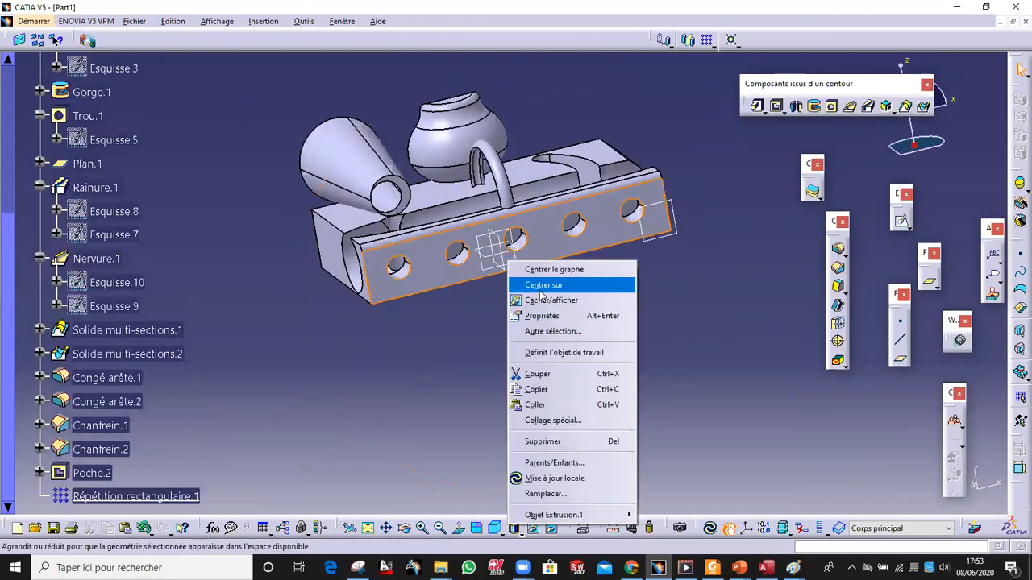
click(447, 324)
scroll(415, 266, up, 1)
middle_drag(415, 266, 451, 325)
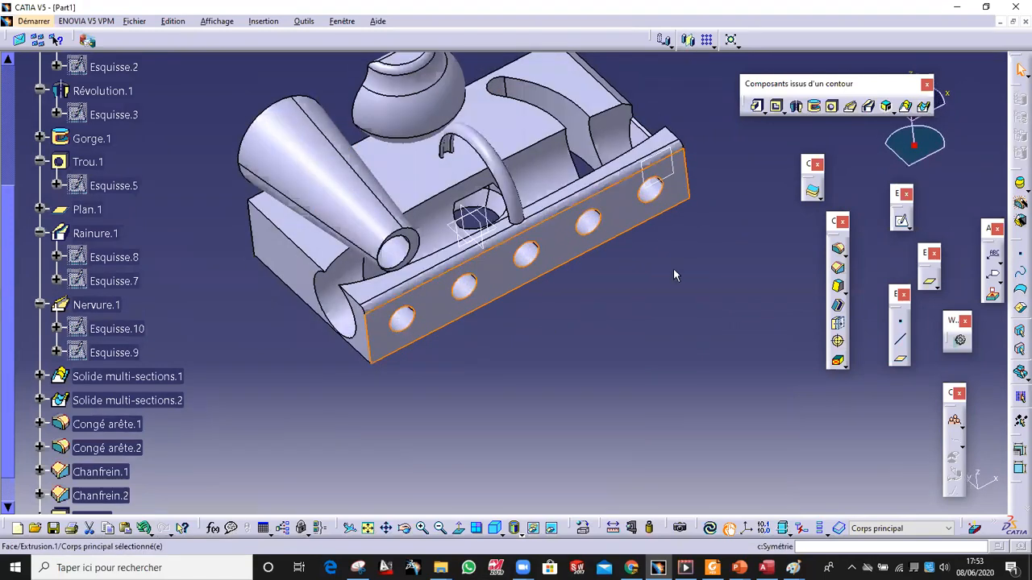
middle_drag(611, 271, 564, 274)
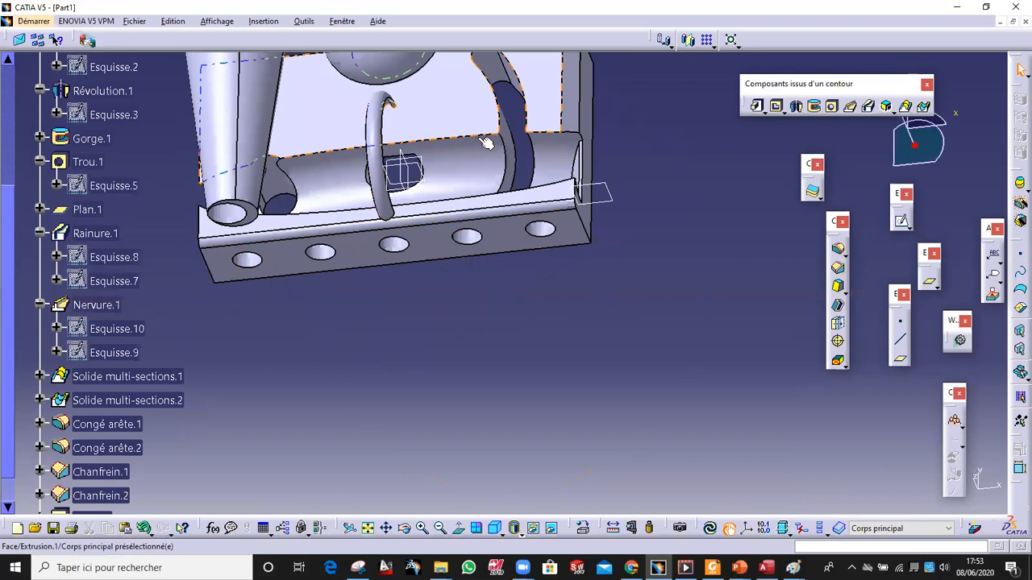
middle_drag(453, 135, 432, 439)
scroll(543, 304, up, 1)
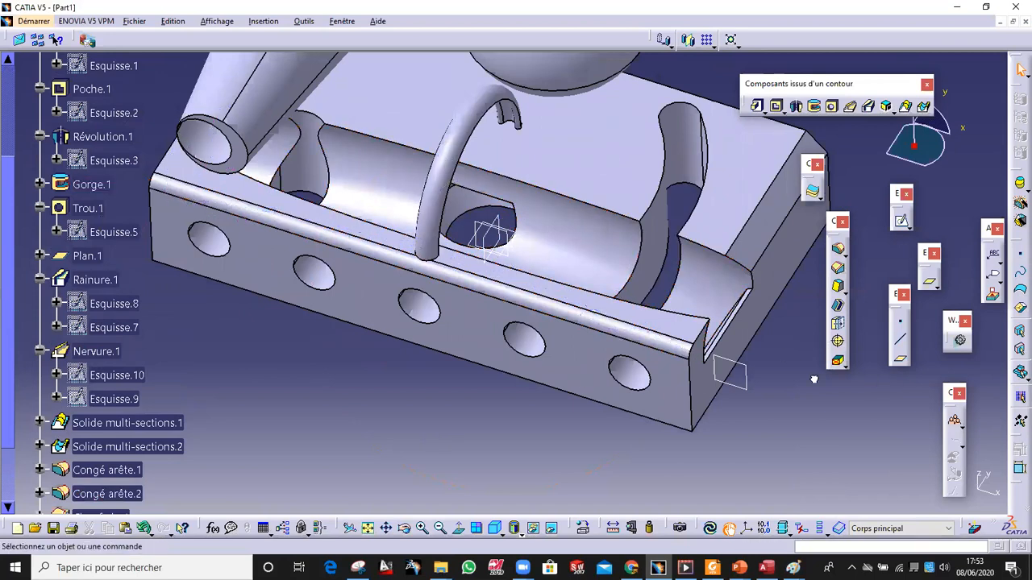
Create a reference plane offset from the yz plane, positioned between the curved rib and the curved slot
click(928, 282)
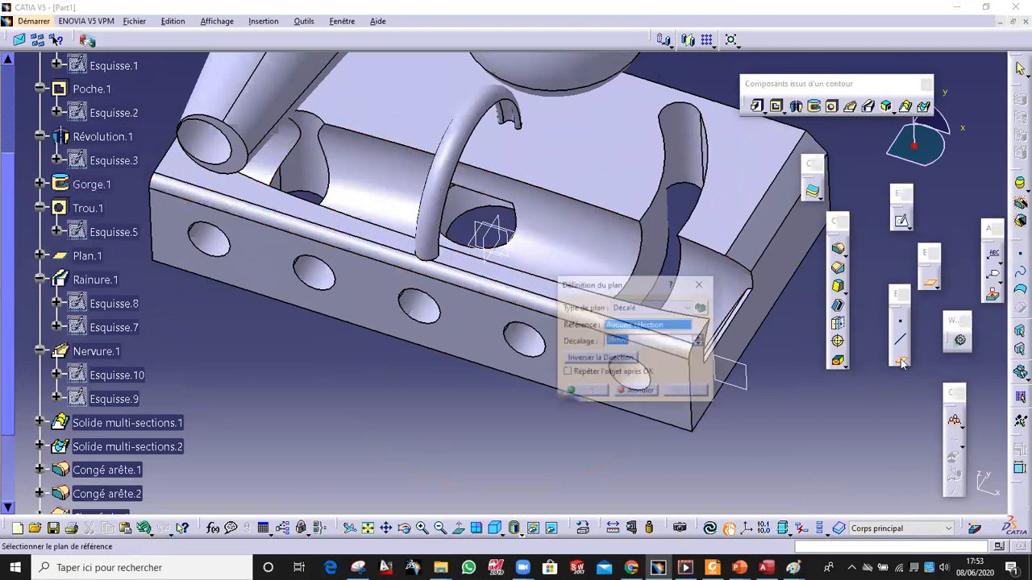
click(497, 217)
middle_drag(535, 261, 575, 202)
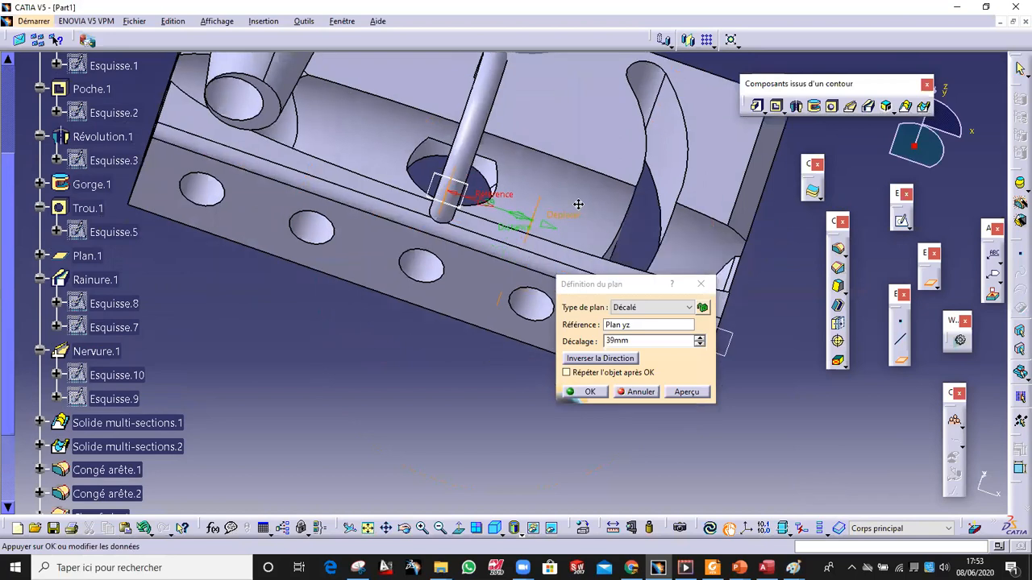
click(699, 344)
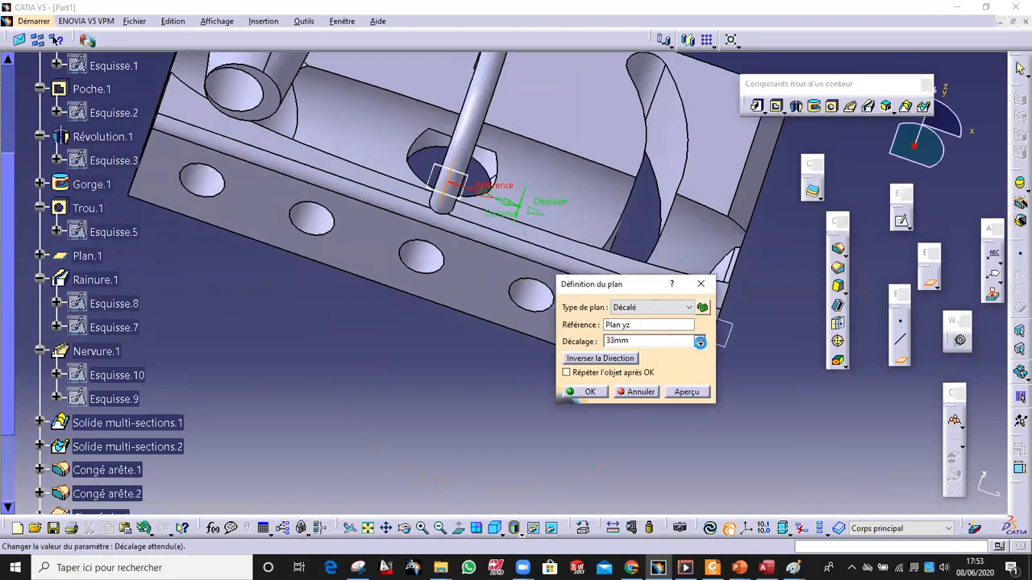
click(699, 339)
click(597, 394)
Mirror the curved rib (Nervure.1) about the new offset plane with the Symétrie command
middle_drag(450, 350, 427, 299)
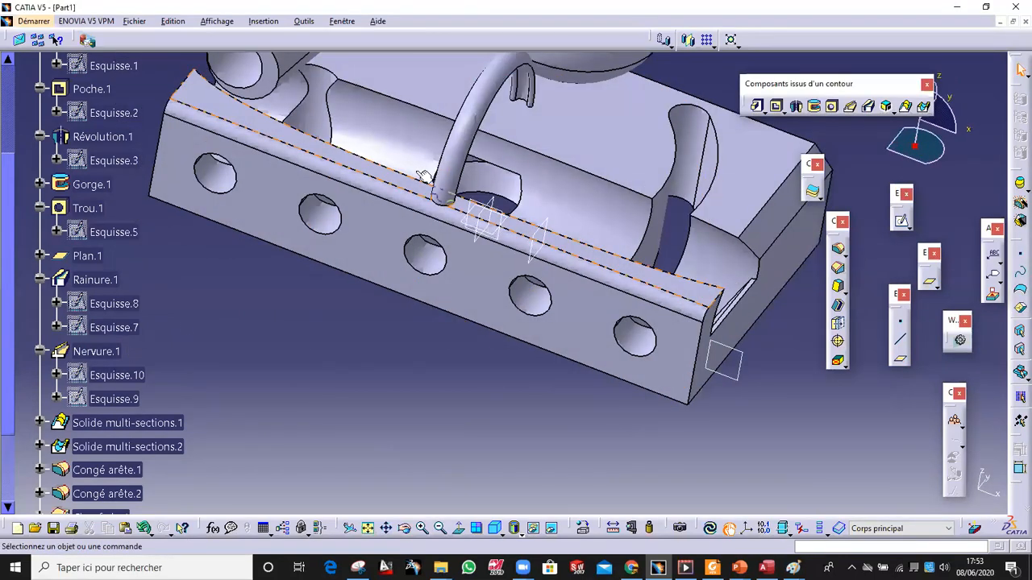
click(476, 123)
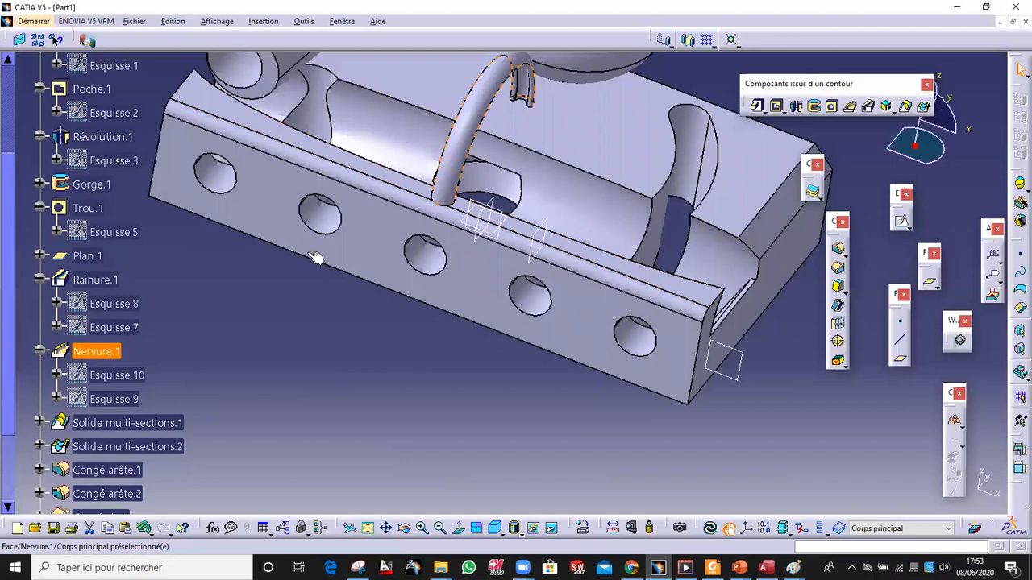
click(40, 353)
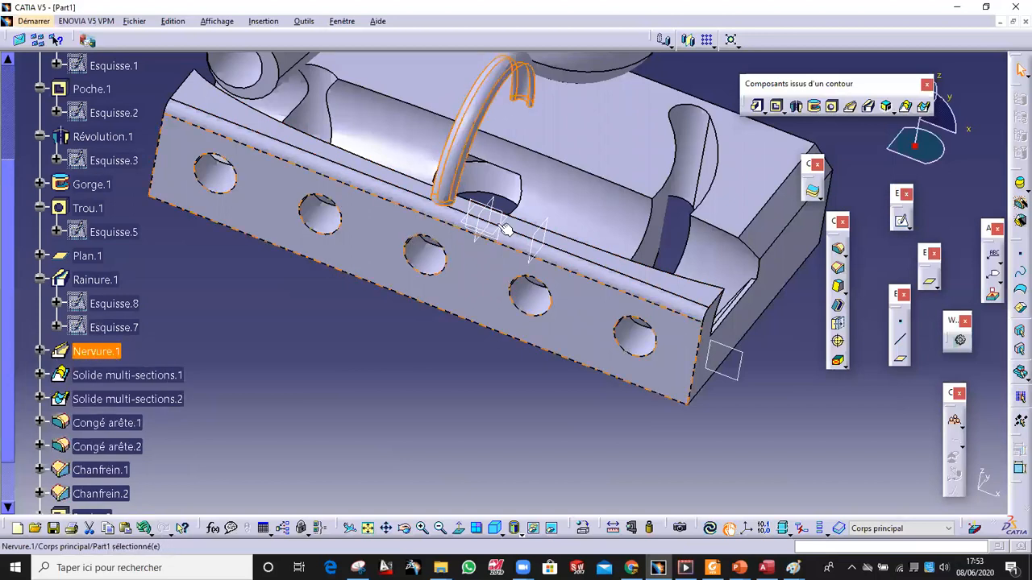
click(689, 42)
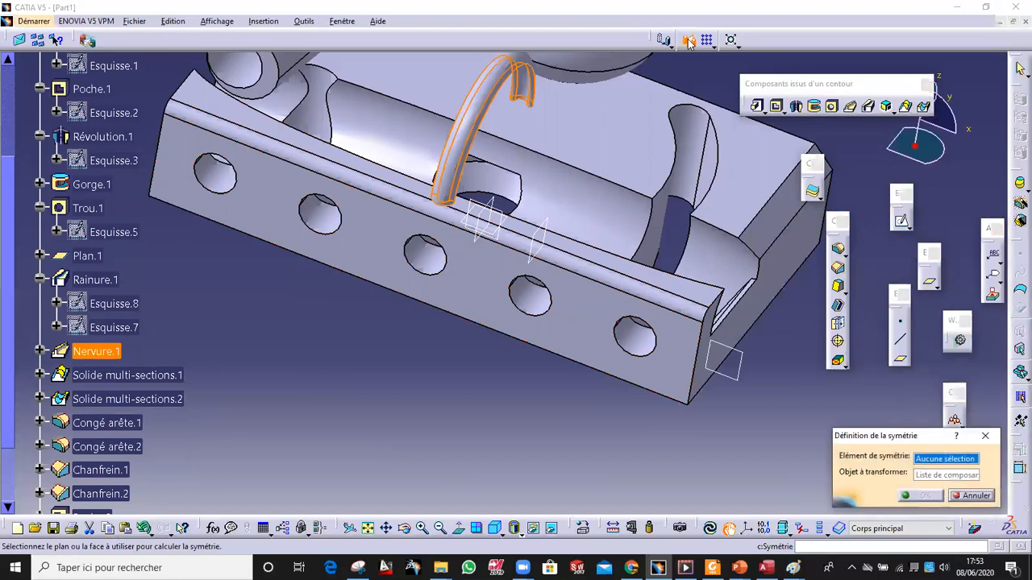
click(549, 230)
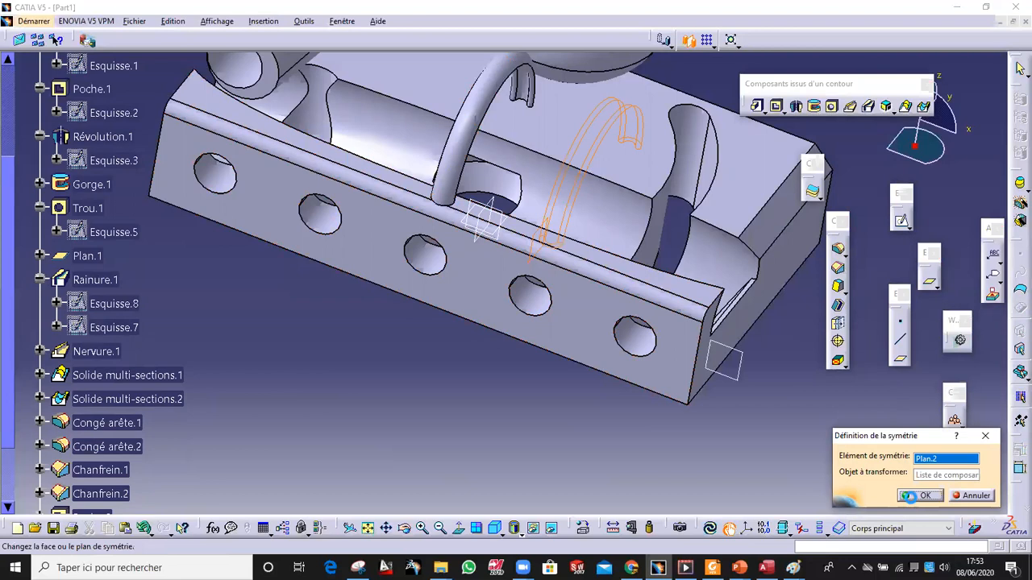
click(919, 496)
Inspect the mirrored rib and the overall block from several angles, along with the end of the feature tree
middle_drag(622, 194, 650, 354)
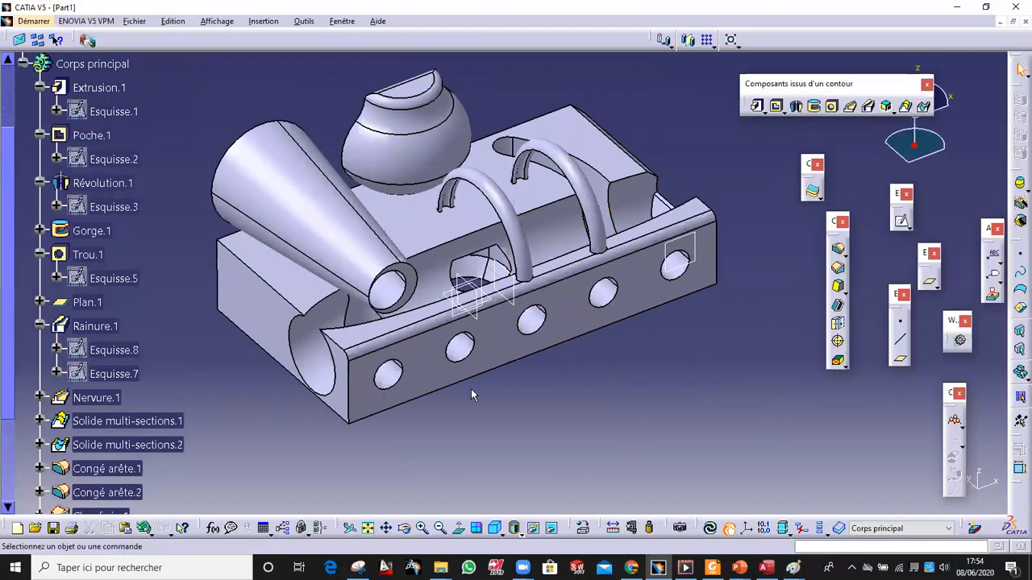
middle_drag(363, 400, 362, 394)
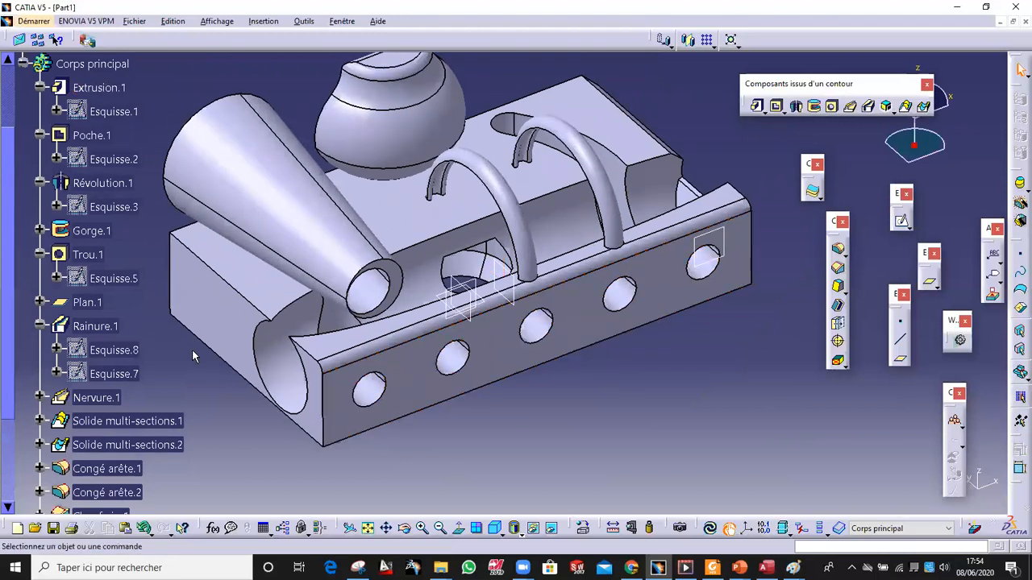
scroll(181, 364, down, 10)
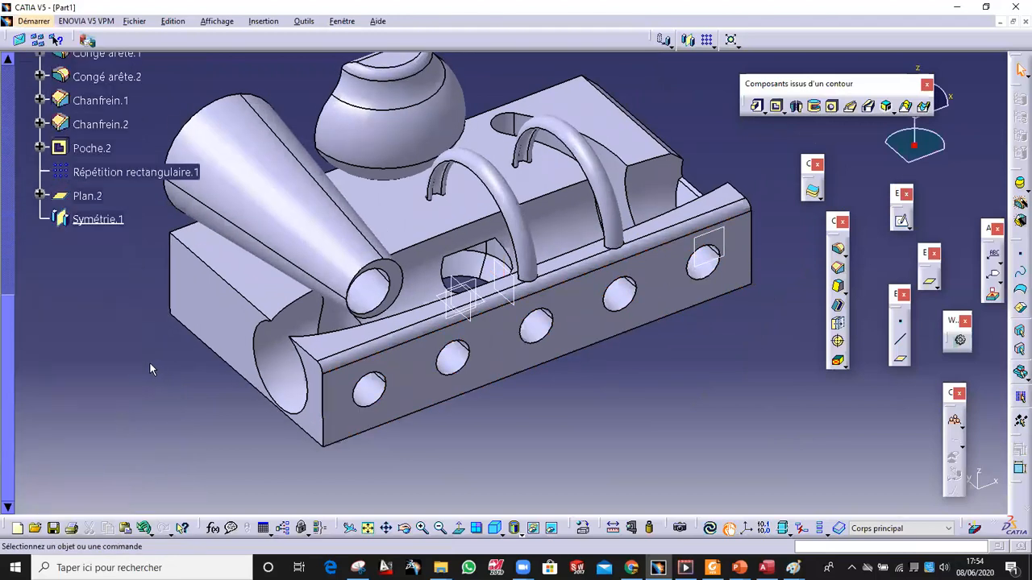
middle_drag(202, 357, 208, 349)
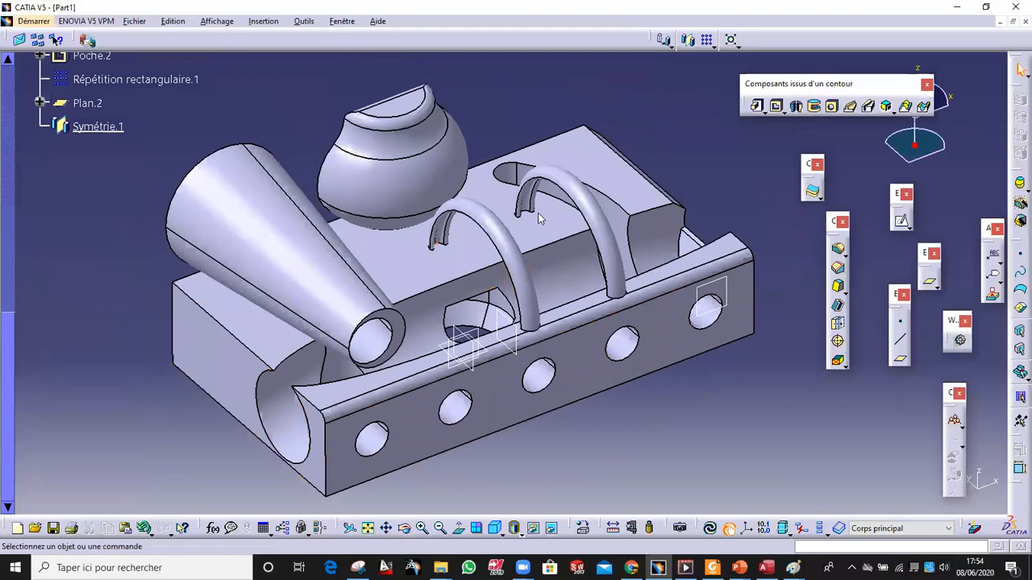
right_click(537, 198)
middle_drag(534, 194, 282, 82)
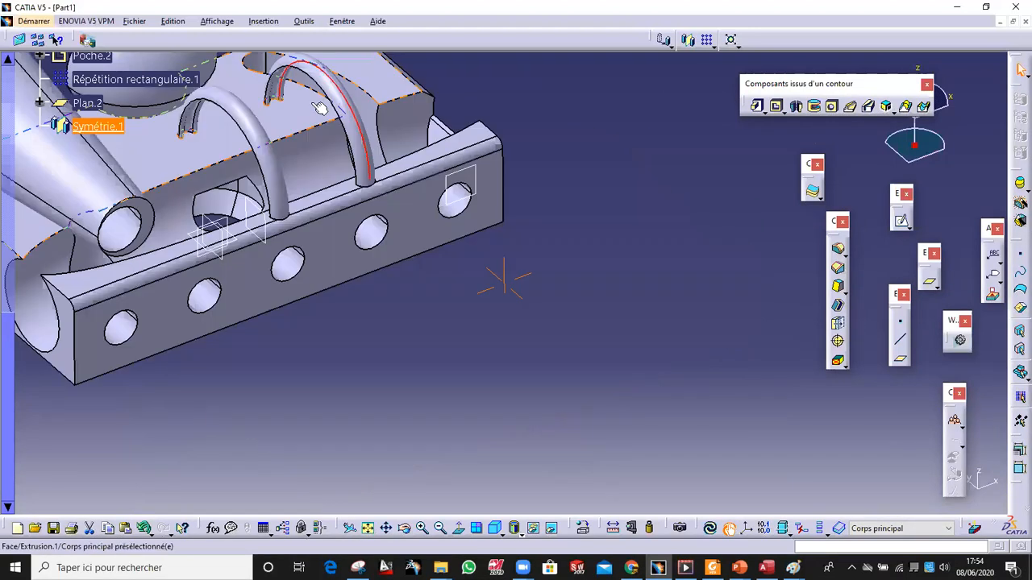
middle_drag(565, 186, 600, 226)
middle_drag(456, 128, 454, 155)
middle_drag(383, 115, 573, 376)
scroll(573, 376, up, 1)
click(569, 382)
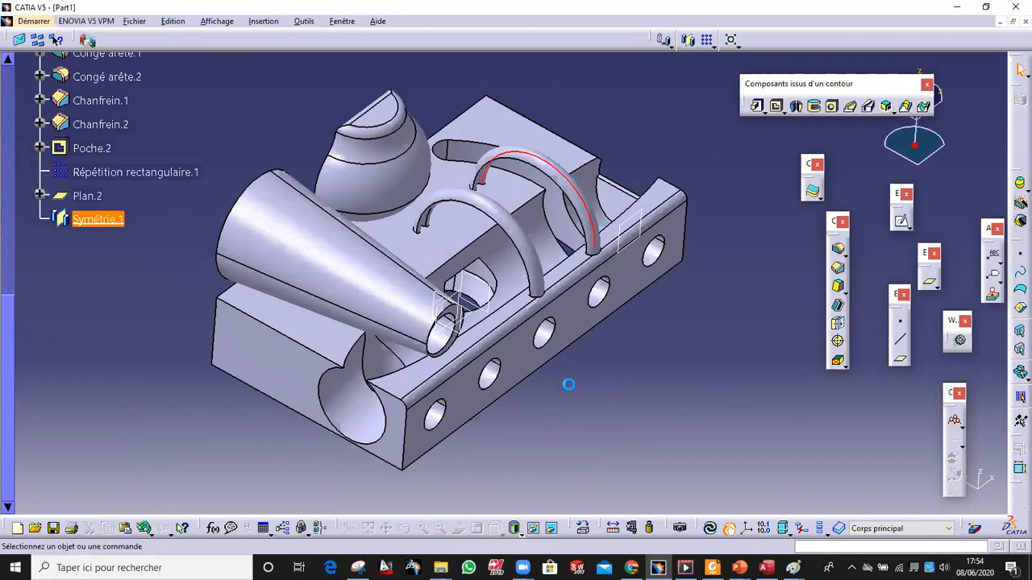